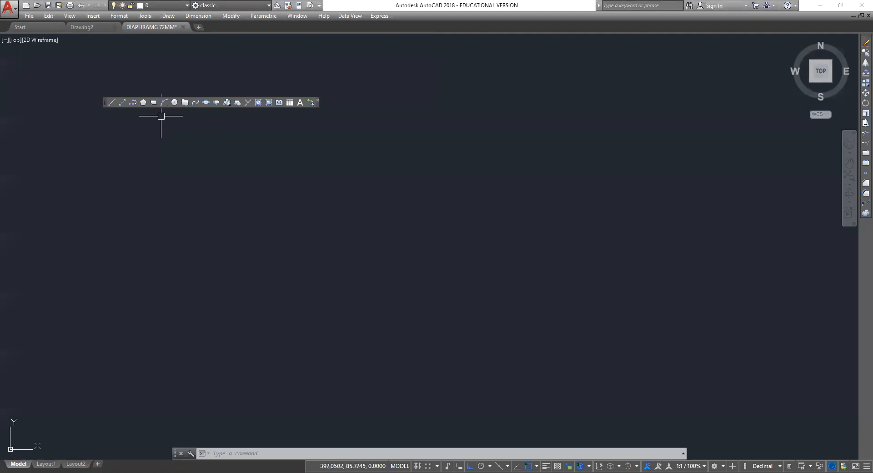
Step: Draw a three-point arc bulging toward the right in the upper middle of the drawing, and erase it
click(164, 103)
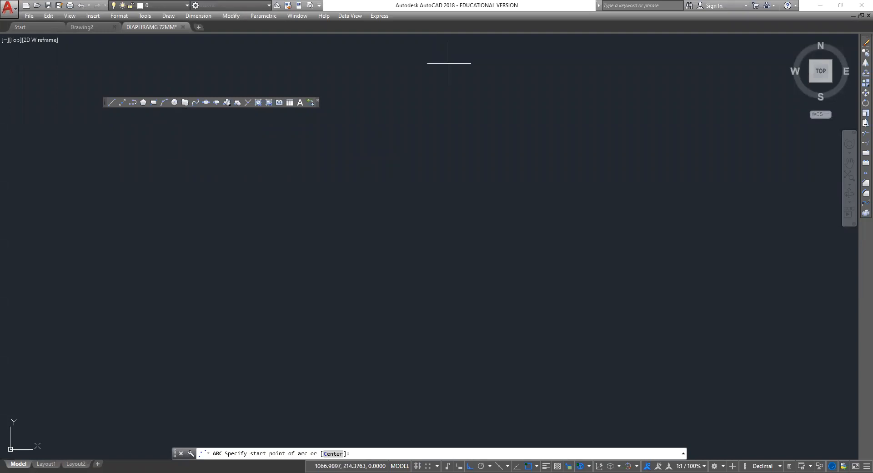
click(394, 102)
click(488, 138)
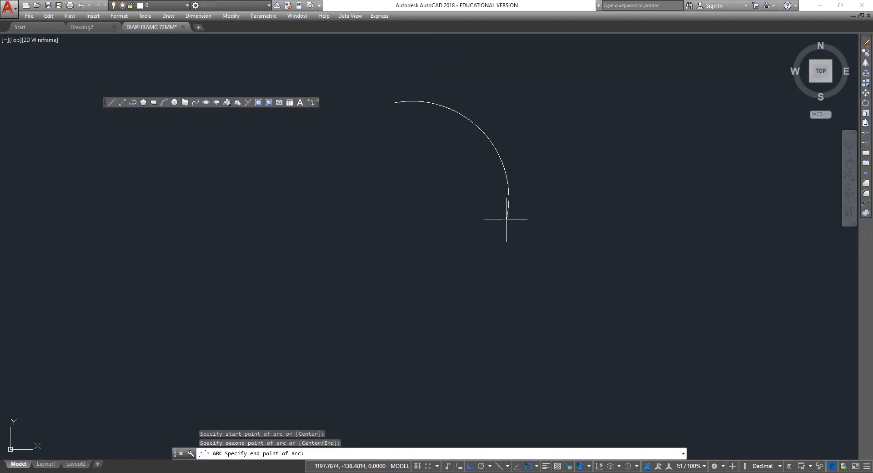
click(470, 275)
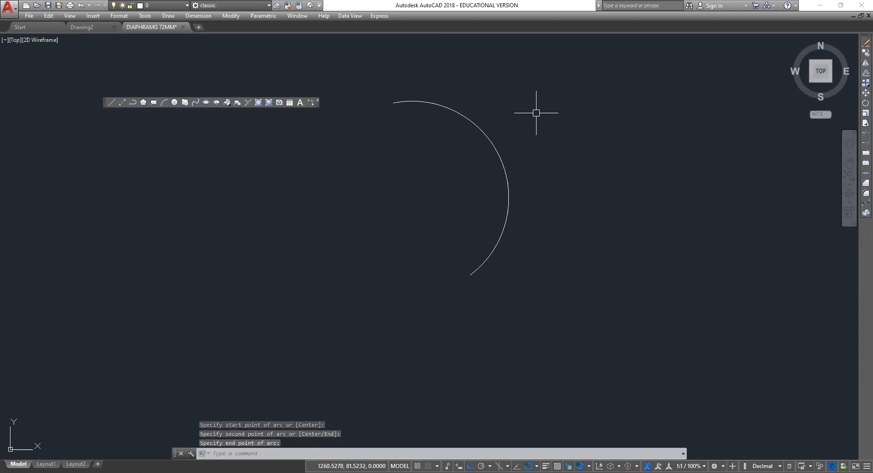
click(488, 139)
key(Delete)
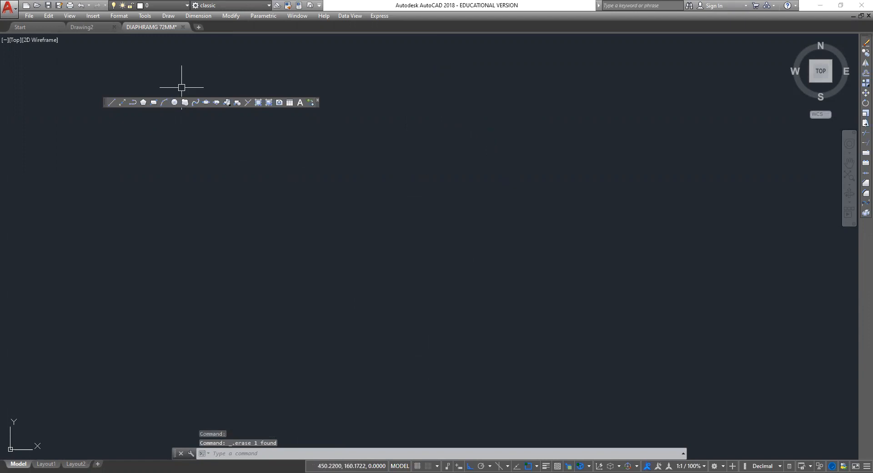
Step: Dock the floating Draw toolbar vertically along the left edge of the drawing area
mouse_move(105, 103)
mouse_down()
mouse_move(10, 108)
mouse_move(0, 92)
mouse_move(3, 136)
mouse_up()
Step: Draw an arc with the Start, Center, End method, switching Ortho off before picking its end point
click(160, 17)
mouse_move(218, 136)
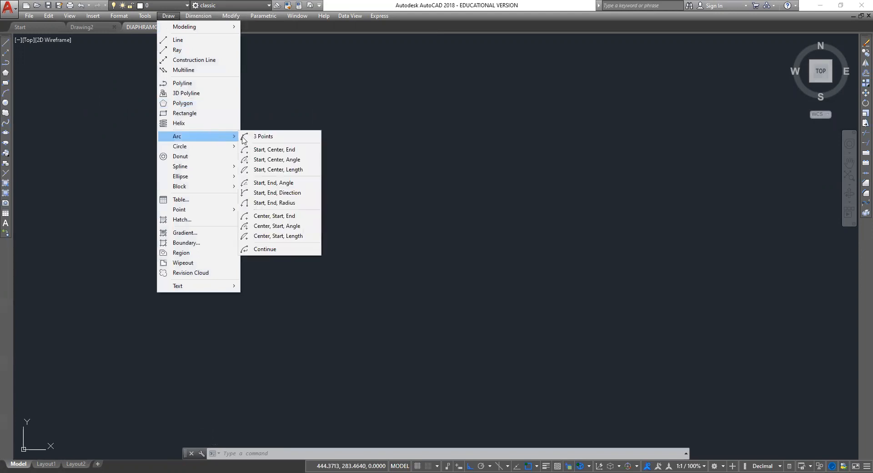
click(291, 153)
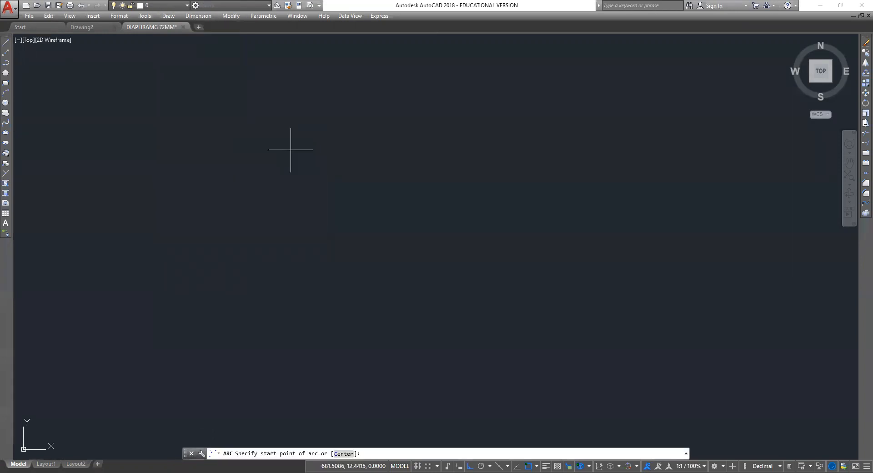
click(384, 179)
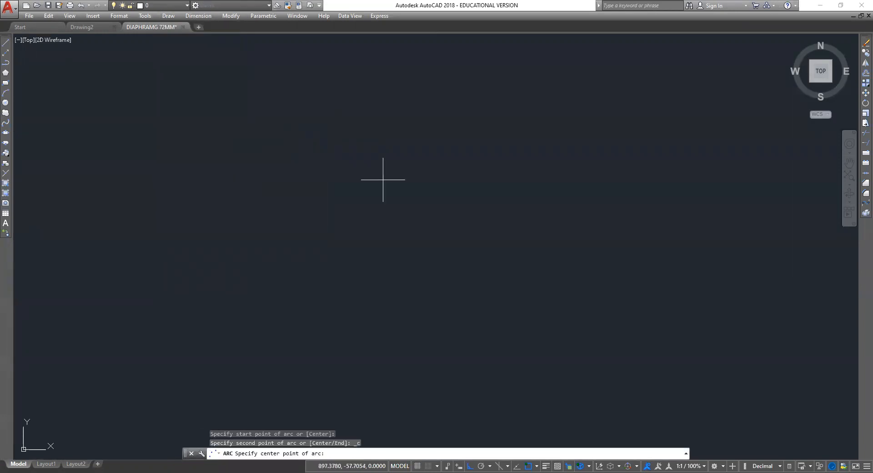
click(543, 199)
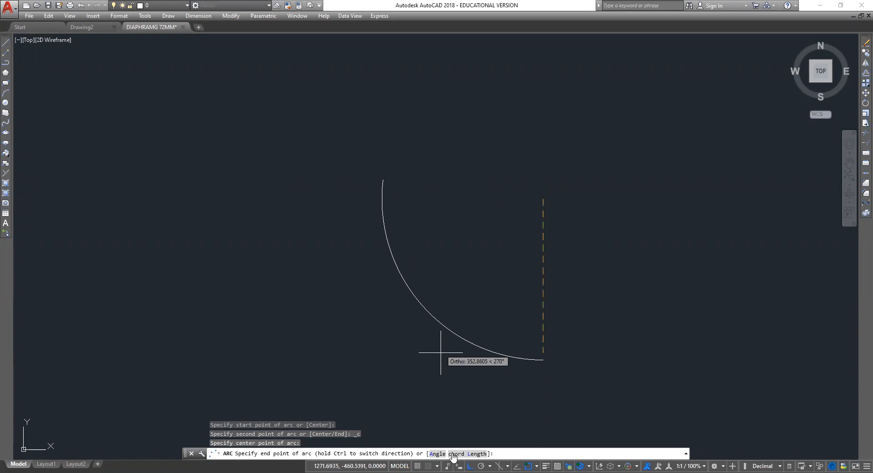
click(470, 464)
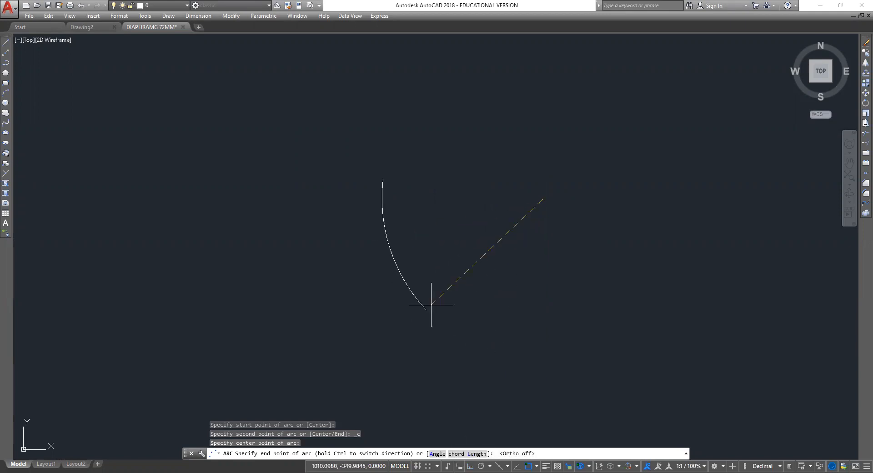
click(426, 310)
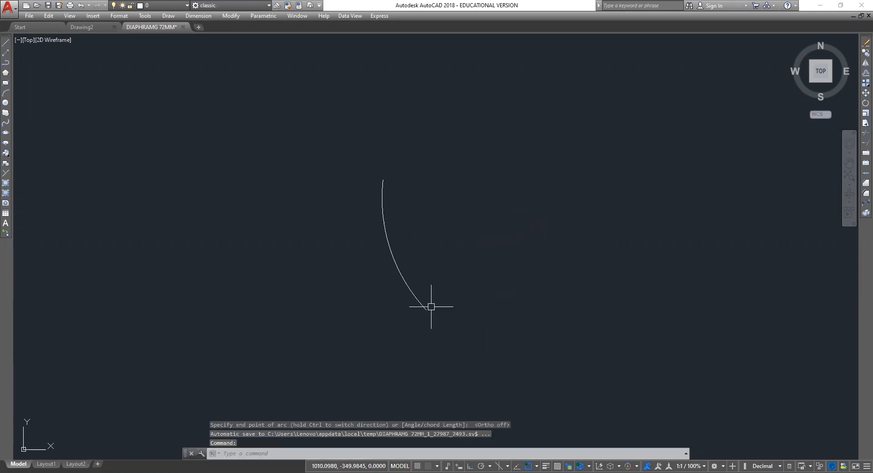
Step: Erase the arc made from start, centre and end points
click(383, 233)
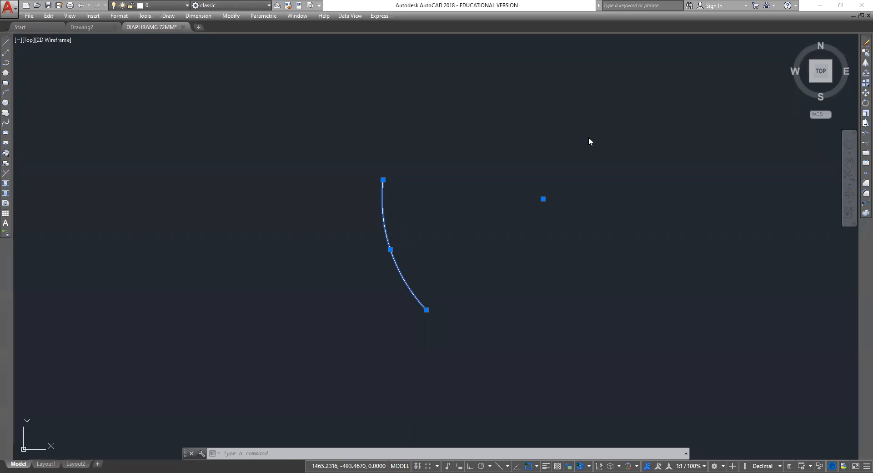
key(Escape)
mouse_move(533, 128)
mouse_down()
mouse_move(477, 308)
mouse_move(282, 180)
mouse_up()
key(Delete)
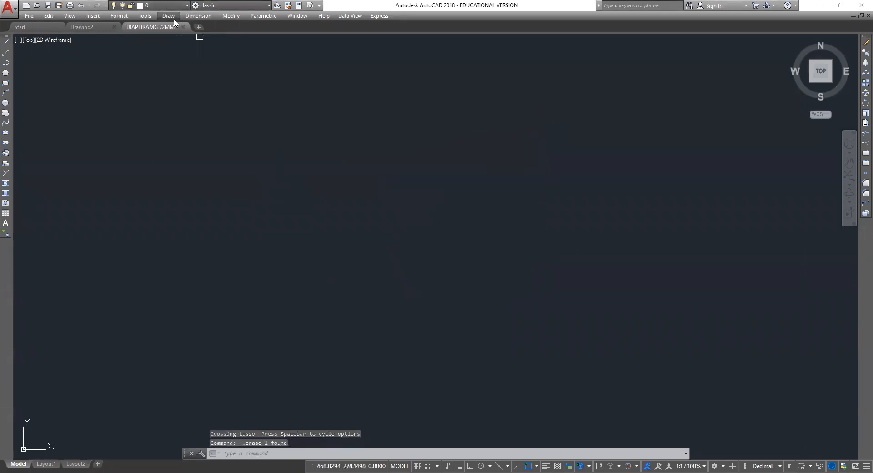
Step: Draw an arc with the Start, Center, Length method, setting the chord length with Ortho on, and erase it
click(174, 19)
mouse_move(217, 139)
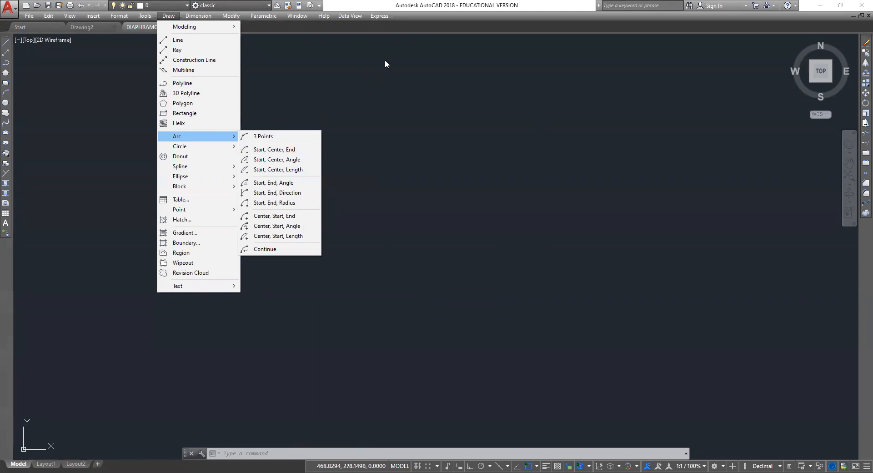
click(282, 170)
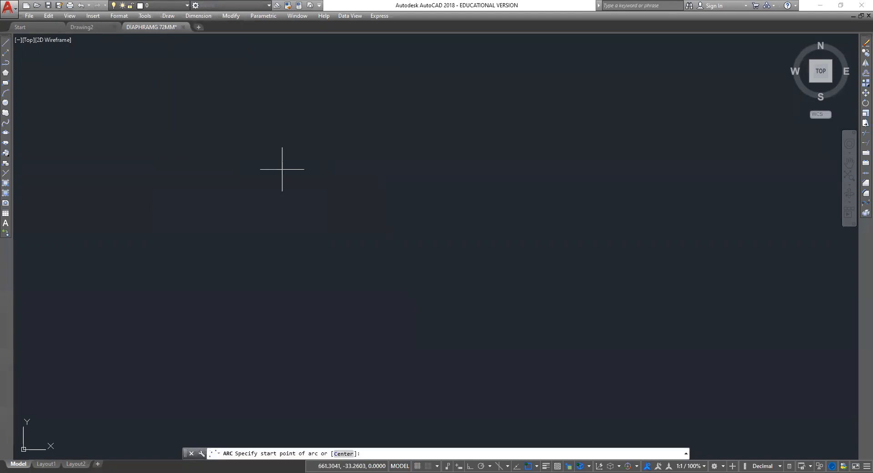
click(403, 170)
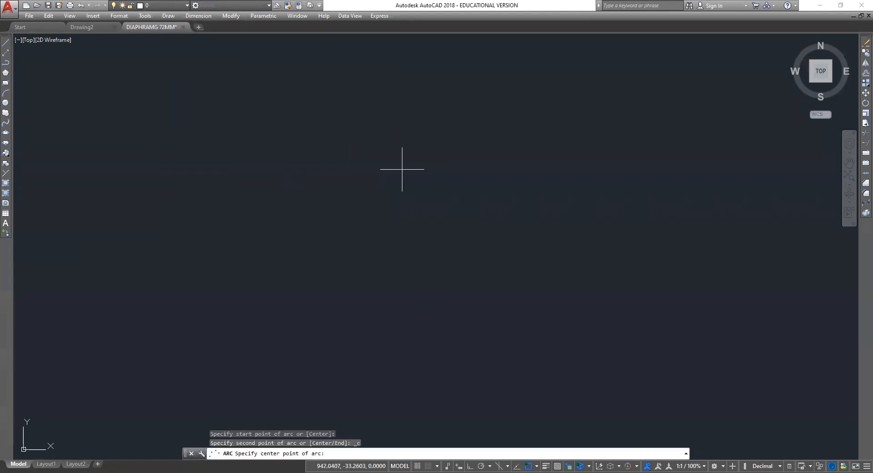
click(581, 193)
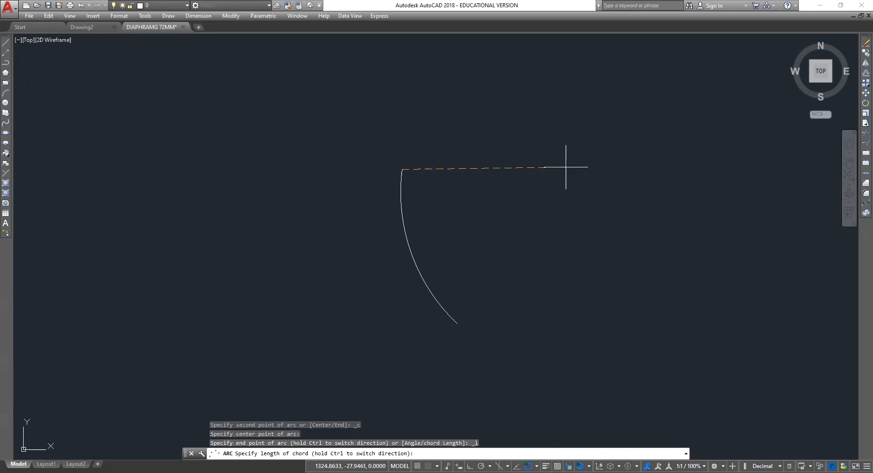
click(469, 464)
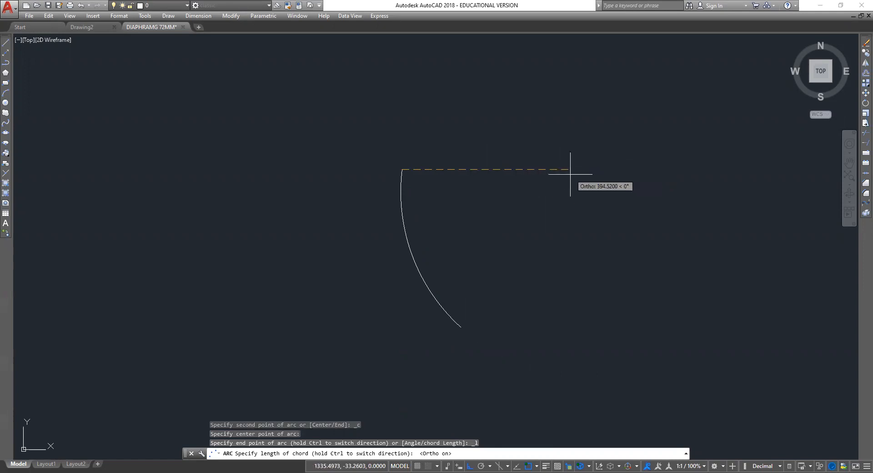
click(540, 170)
key(Escape)
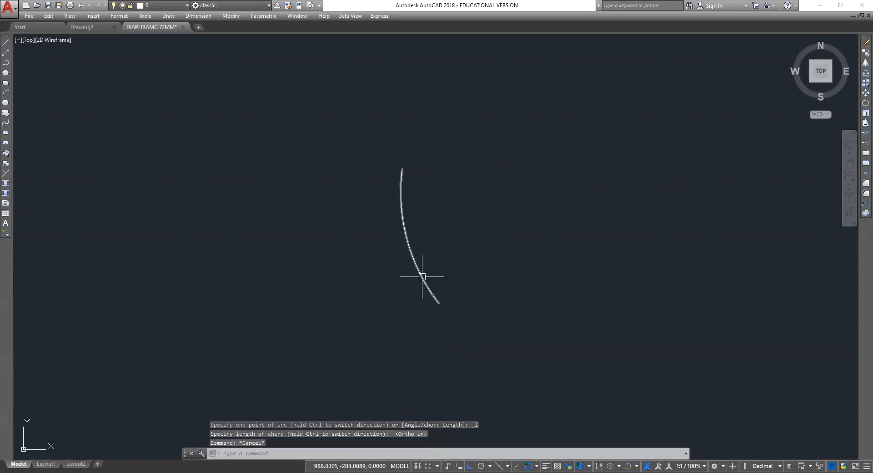
click(422, 277)
key(Delete)
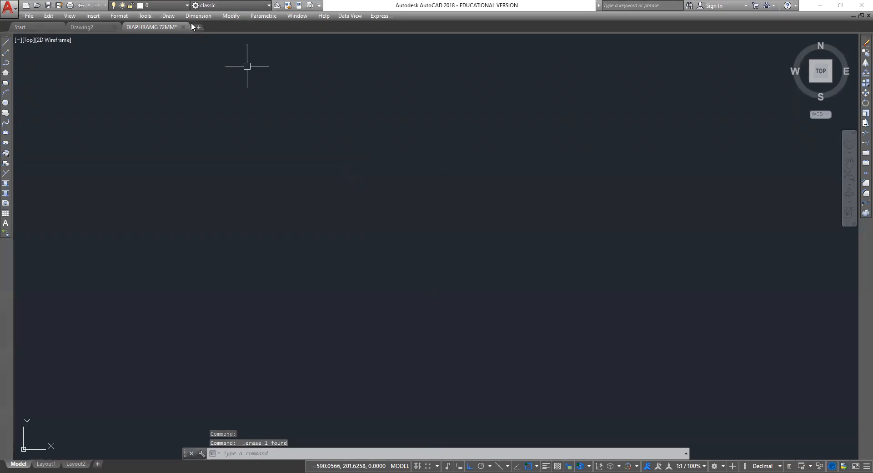
click(173, 15)
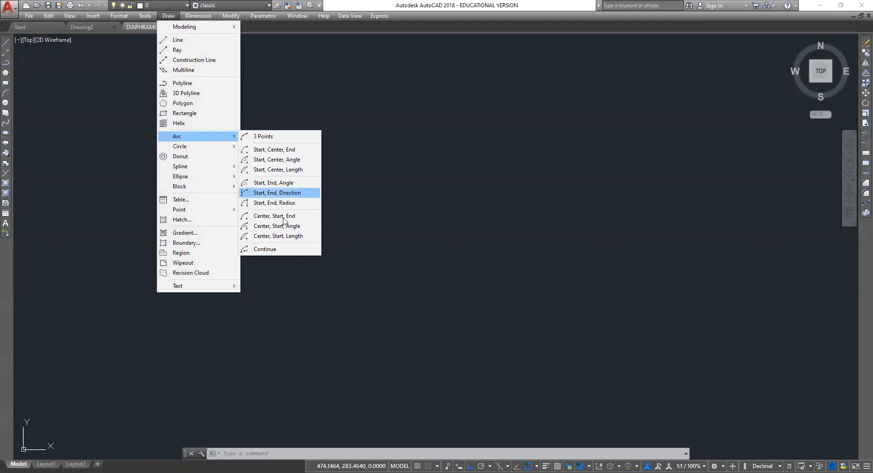
click(293, 104)
click(293, 101)
click(144, 33)
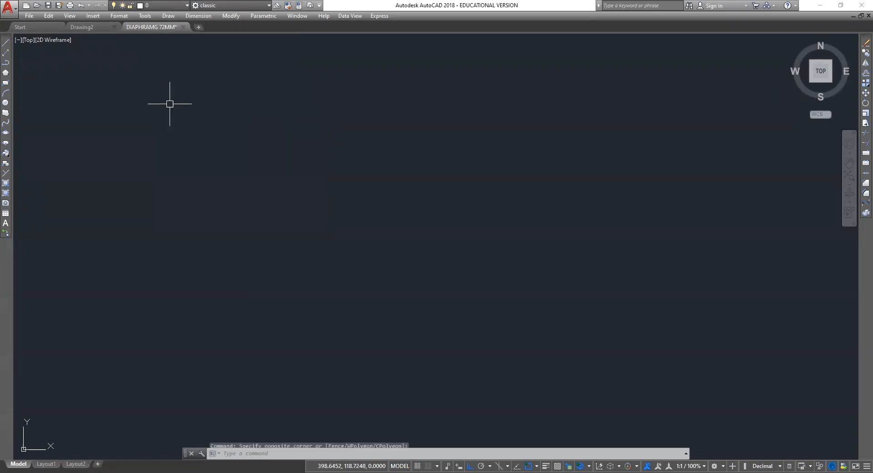
Step: Start a donut and define its inside and outside diameters by picking two points for each in the drawing
click(166, 16)
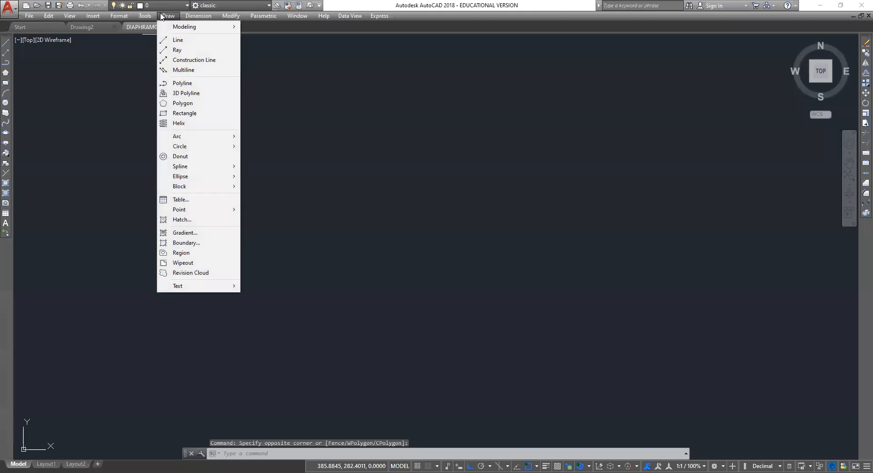
click(185, 160)
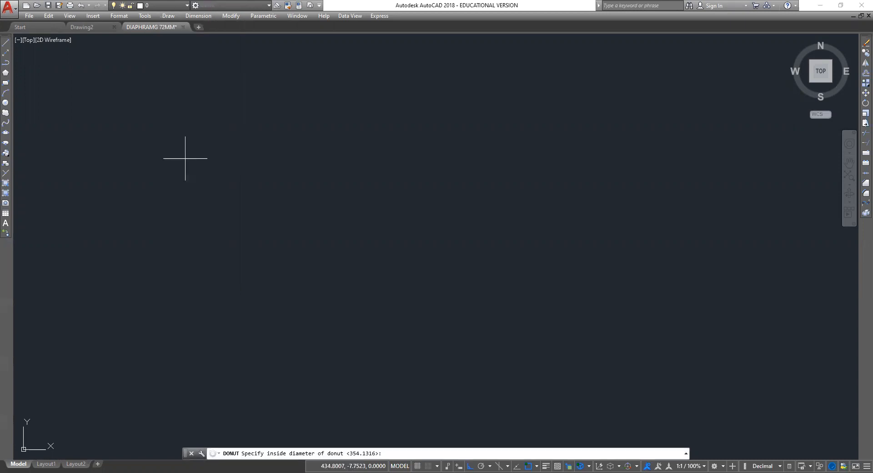
click(346, 207)
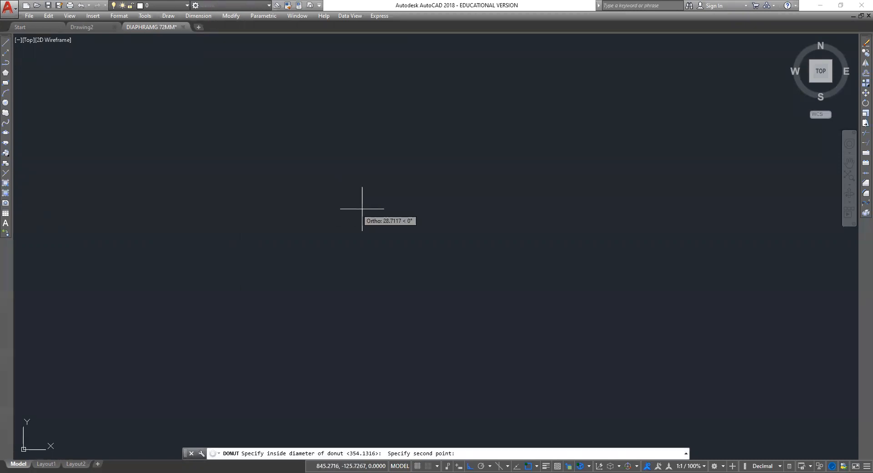
click(411, 207)
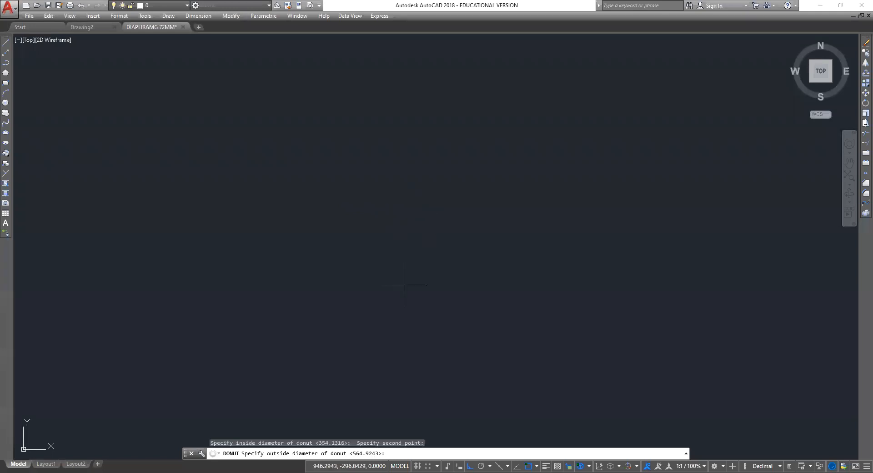
click(483, 224)
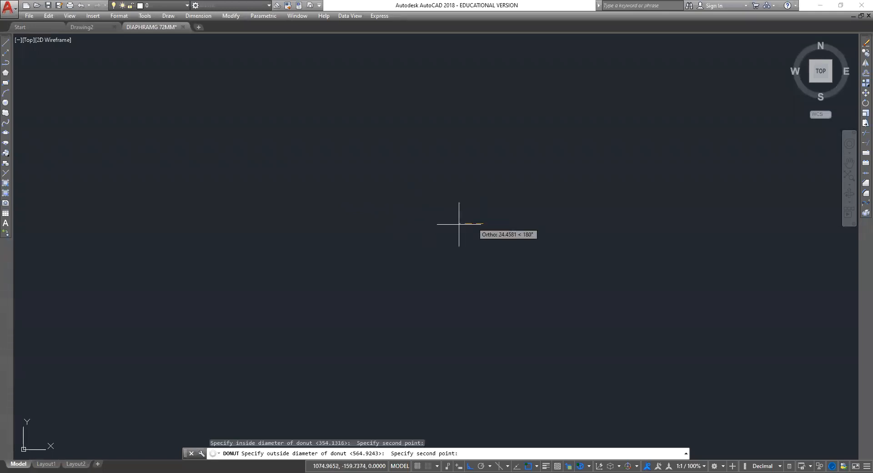
click(395, 232)
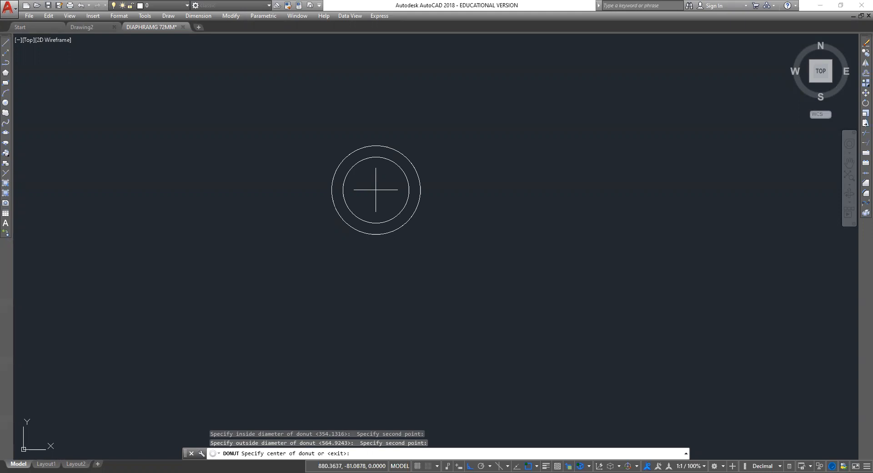
Step: Place four donuts of the defined size around the middle of the drawing and erase them all
click(376, 190)
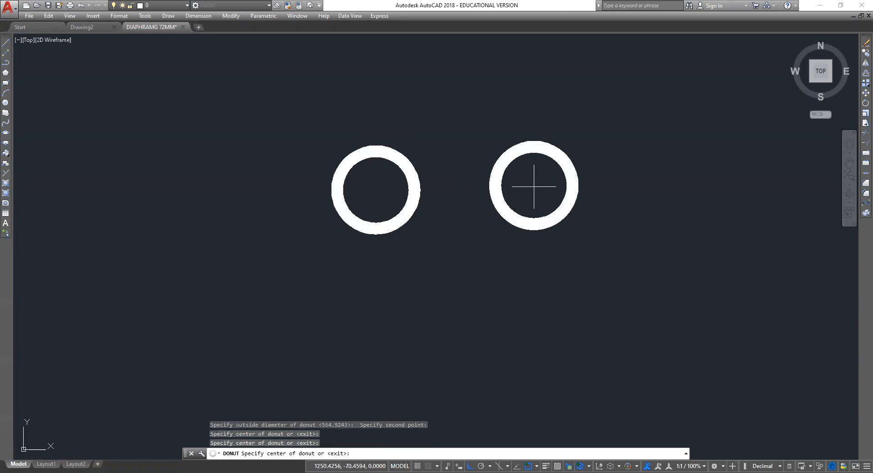
click(534, 187)
click(465, 319)
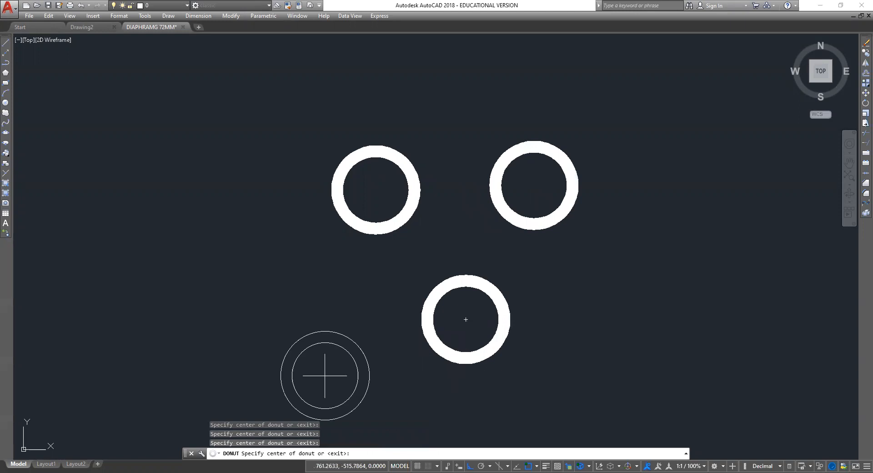
click(267, 302)
key(Escape)
key(Escape)
key(Escape)
mouse_move(673, 112)
mouse_down()
mouse_move(474, 355)
mouse_move(190, 165)
mouse_move(220, 130)
mouse_up()
key(Delete)
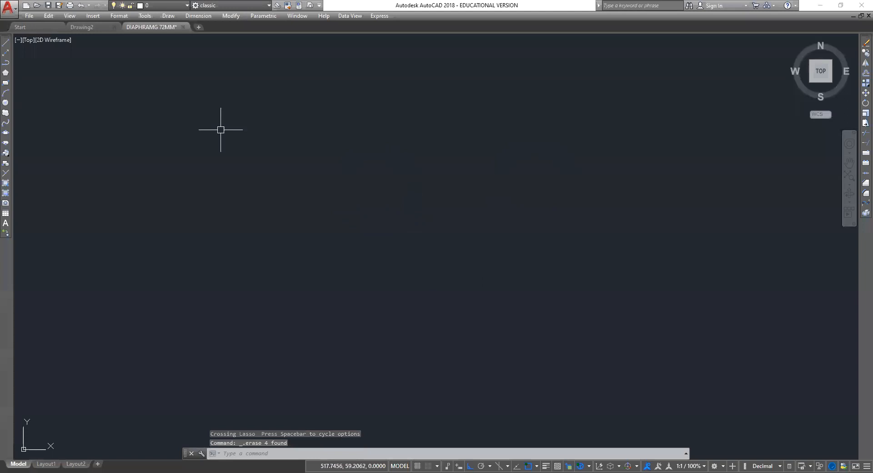
Step: Draw two concentric circles with radii of about 123 and 198 near the middle of the drawing
click(6, 102)
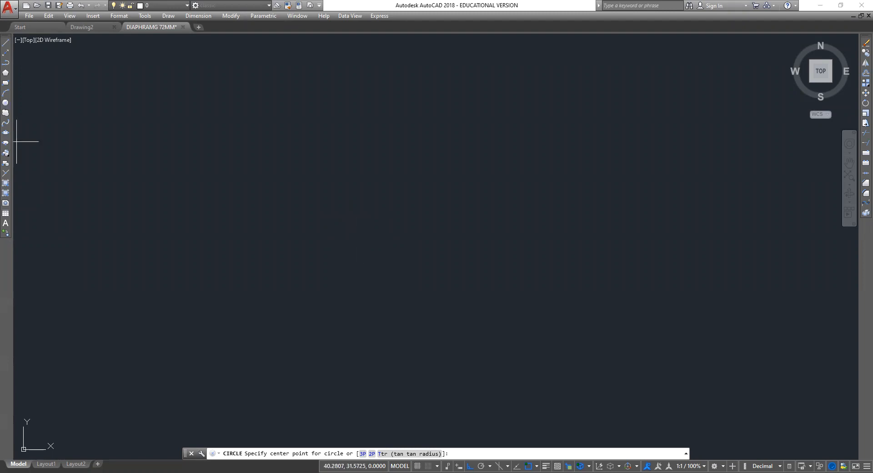
click(321, 257)
click(345, 205)
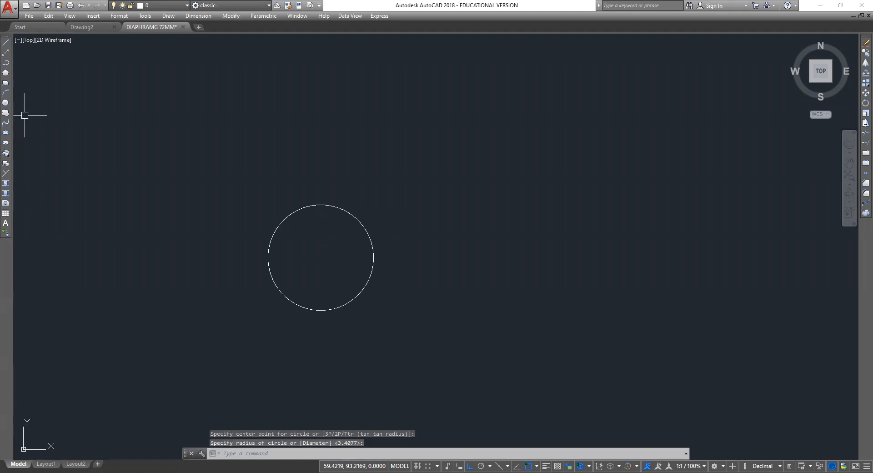
key(Return)
click(321, 257)
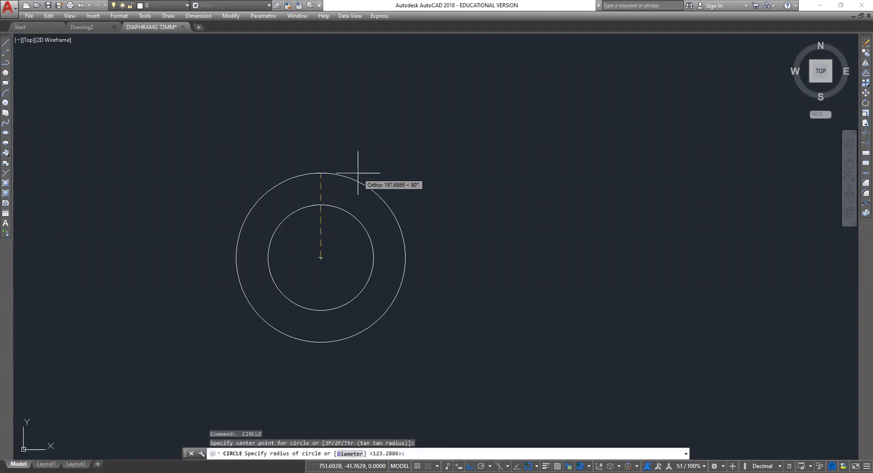
click(355, 173)
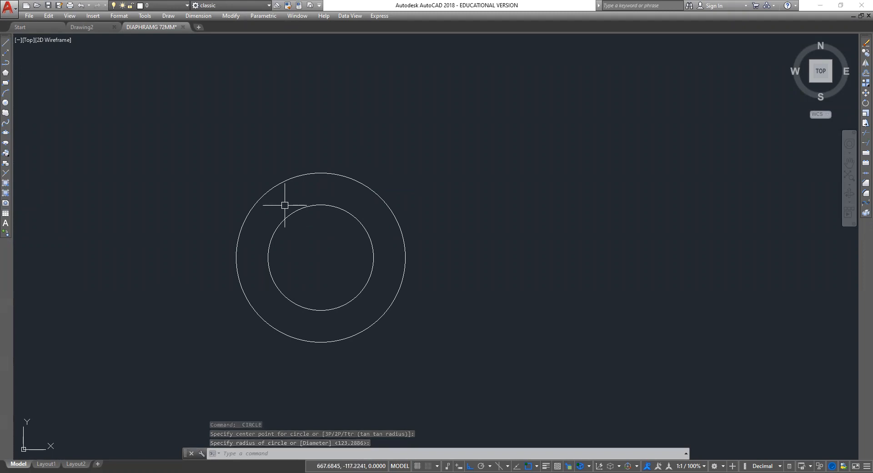
Step: Start a one-color gradient fill and set its color to white
click(6, 193)
click(340, 133)
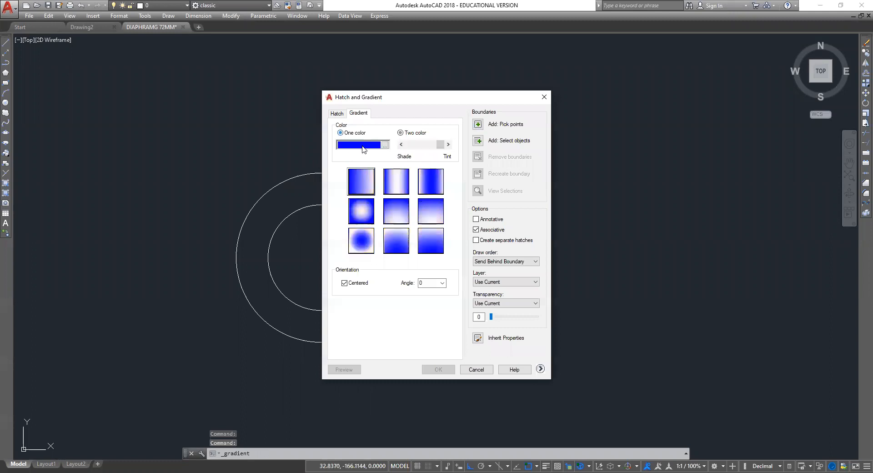
click(383, 145)
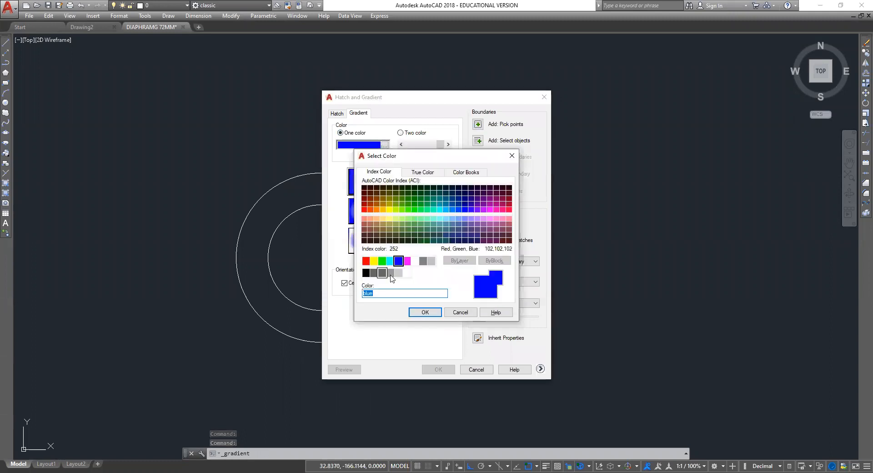
click(414, 262)
click(432, 312)
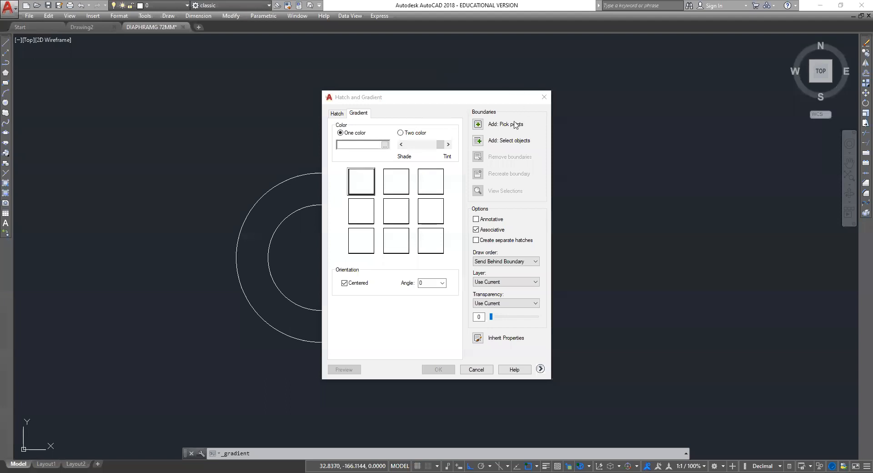
Step: Apply the gradient to the ring between the two circles, and erase the fill together with both circles
click(478, 125)
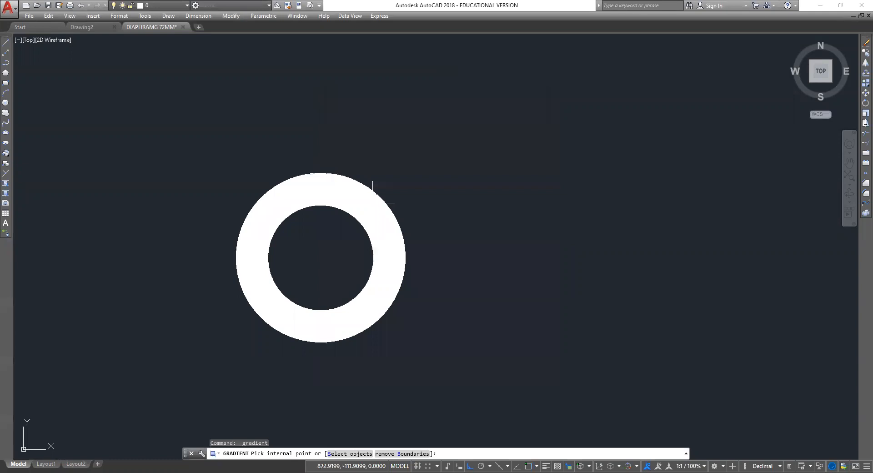
click(373, 200)
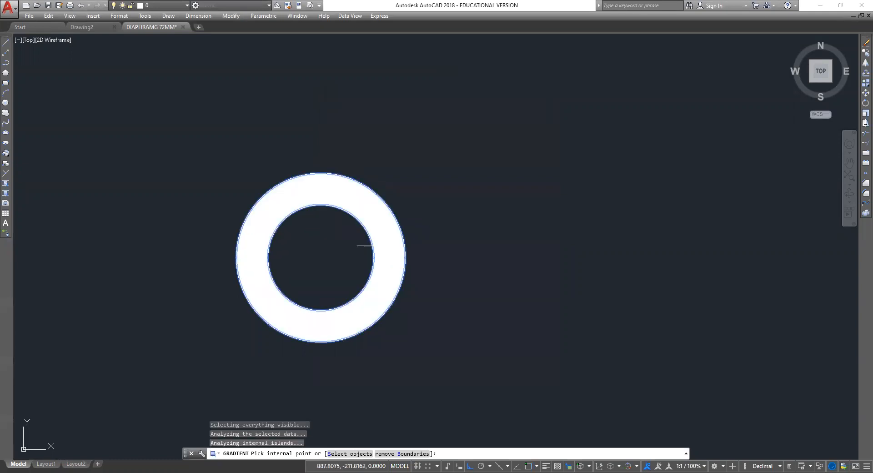
key(Return)
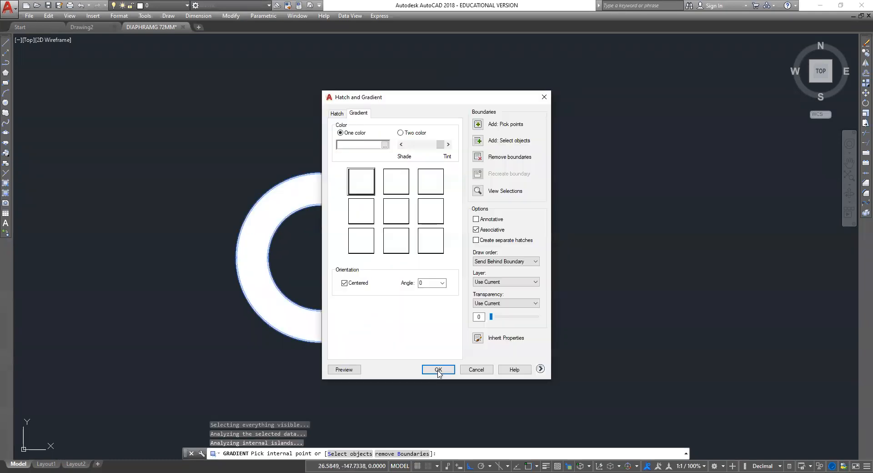
click(439, 370)
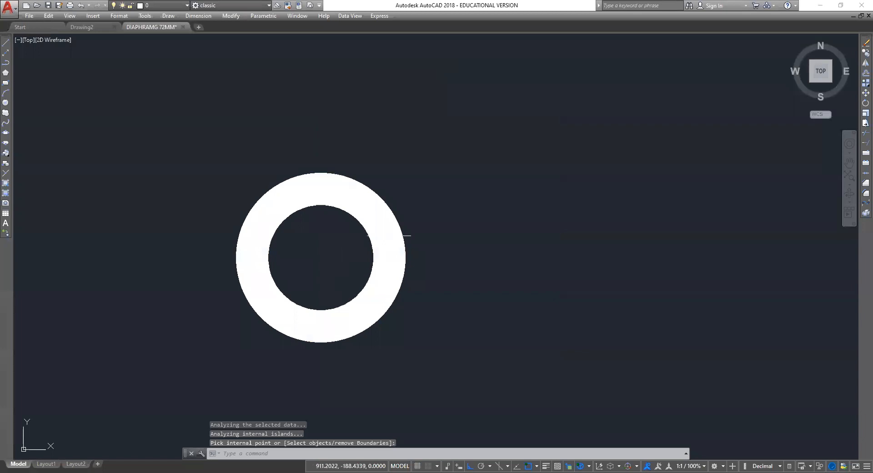
mouse_move(449, 137)
mouse_down()
mouse_move(164, 296)
mouse_move(165, 191)
mouse_up()
key(Delete)
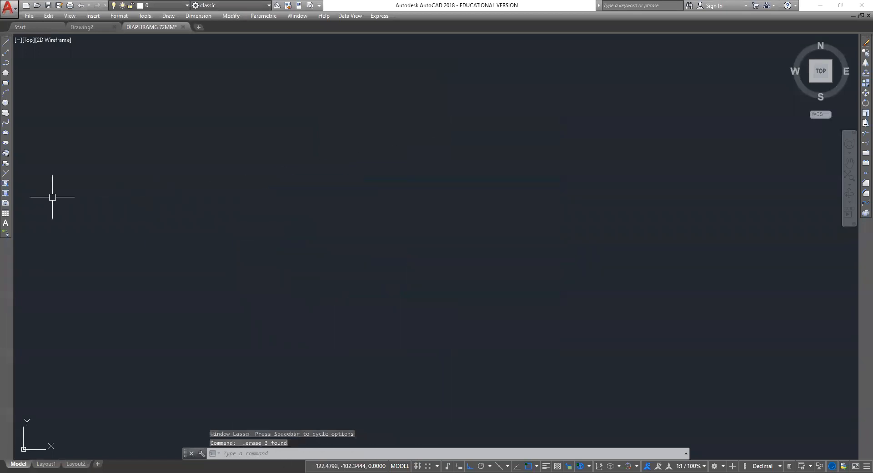
Step: Draw a wide rectangle near the middle of the drawing by picking two opposite corners
click(5, 82)
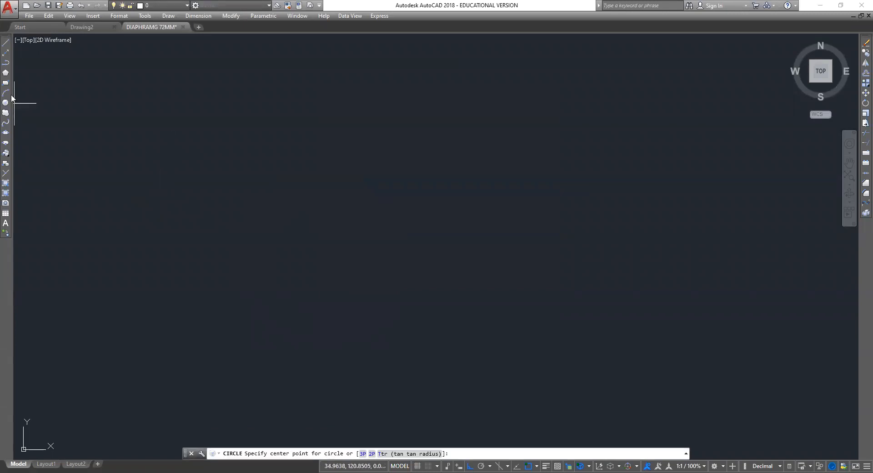
click(305, 241)
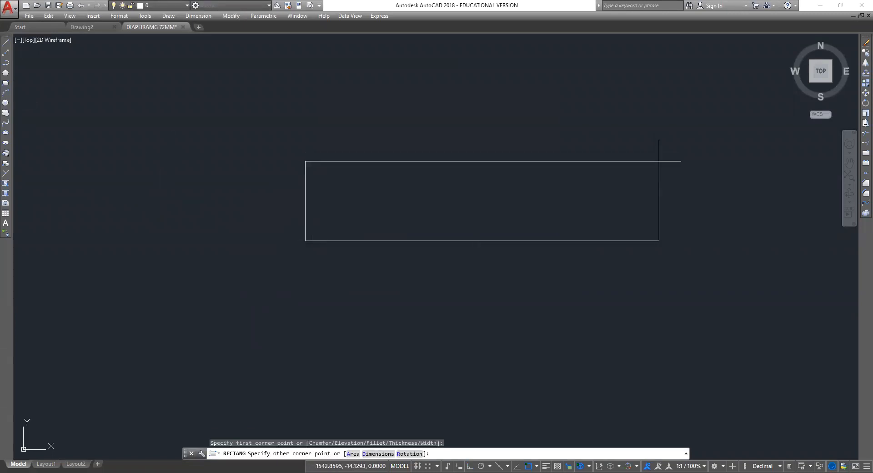
click(659, 161)
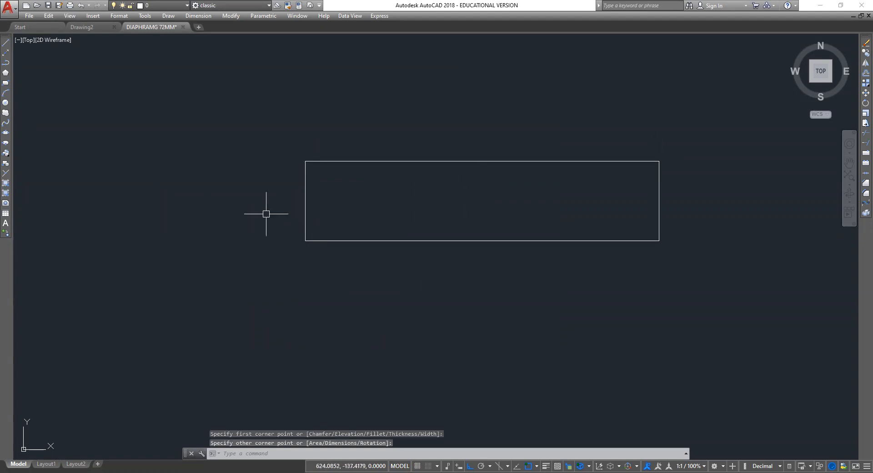
Step: Try to hatch the wide rectangle with the predefined ANSI31 pattern, picking its interior as the boundary
click(6, 183)
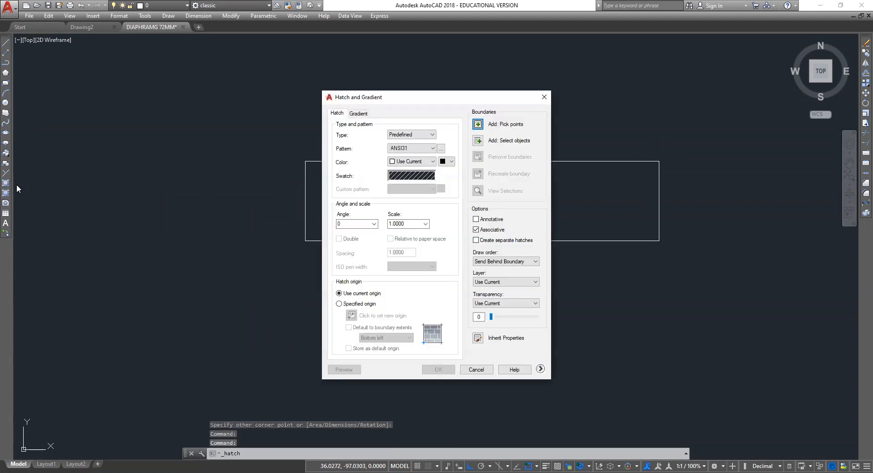
click(359, 113)
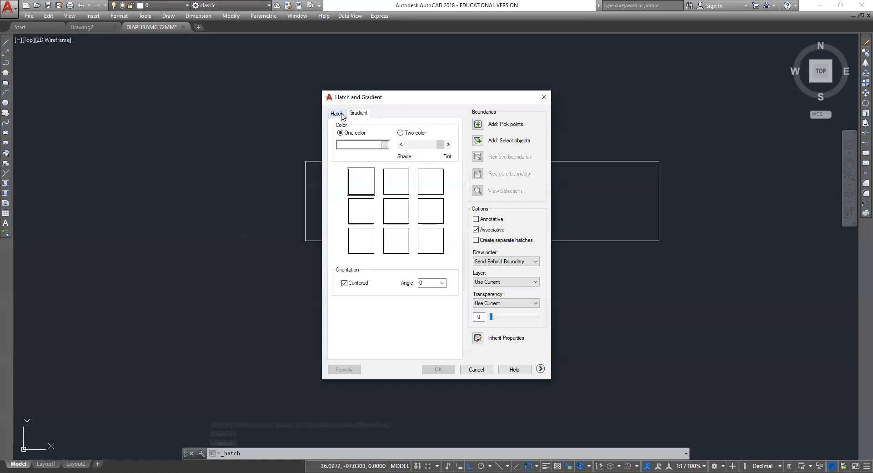
click(342, 117)
click(481, 128)
click(436, 200)
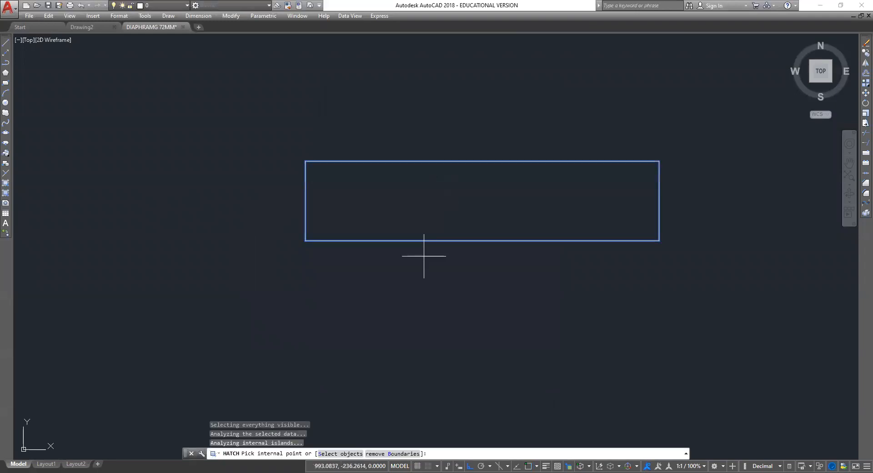
key(Return)
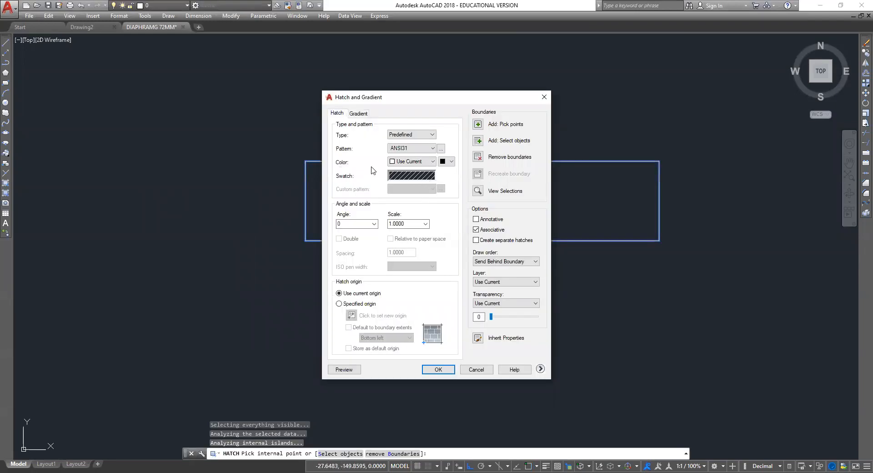
click(402, 172)
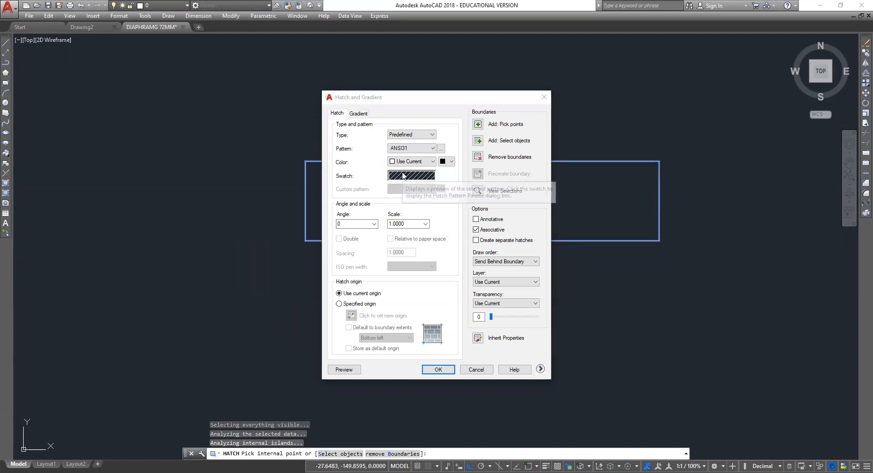
double_click(381, 176)
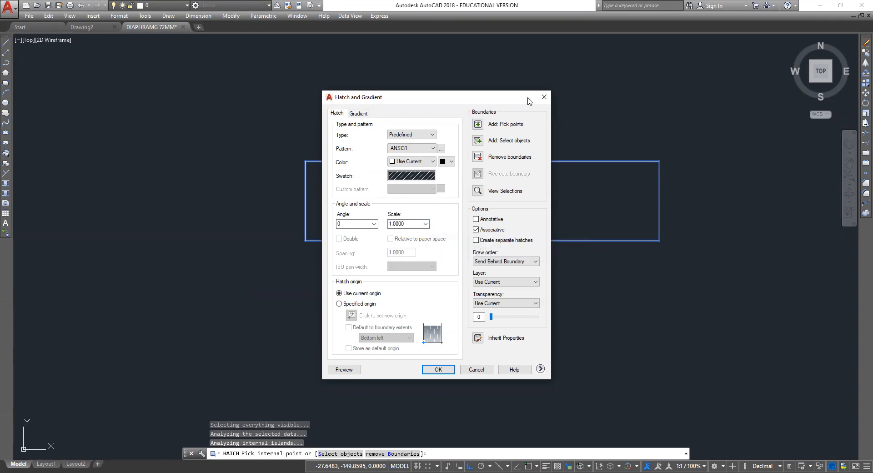
drag(529, 101, 207, 135)
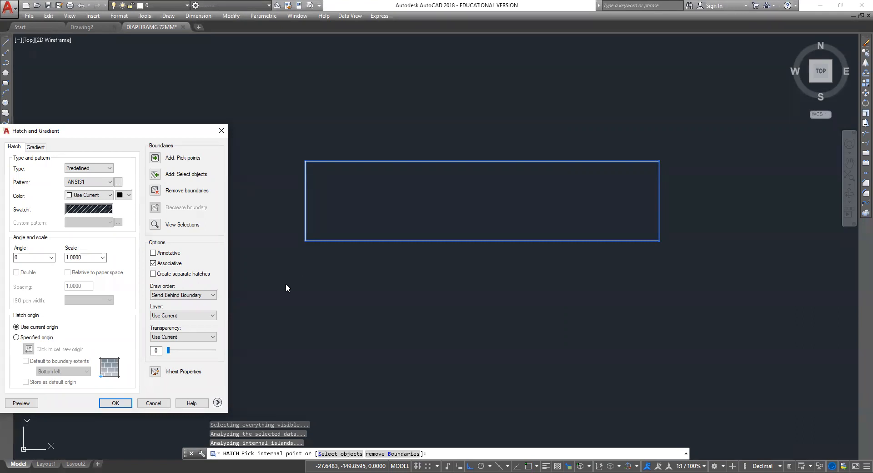
Step: Cancel the hatch and erase the wide rectangle
click(222, 130)
mouse_move(684, 174)
mouse_down()
mouse_move(522, 317)
mouse_move(178, 132)
mouse_up()
key(Delete)
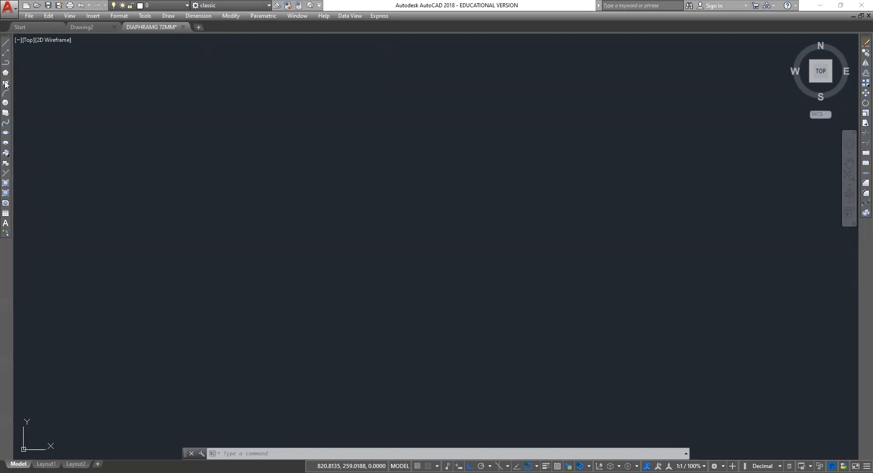
click(331, 167)
click(43, 76)
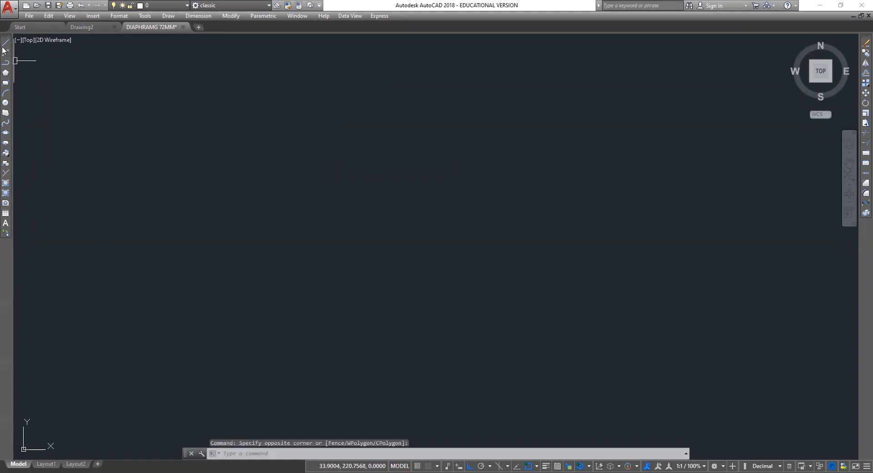
Step: Draw a closed rectangle from connected lines, 100 wide and 50 high, near the middle of the drawing
click(6, 42)
click(334, 169)
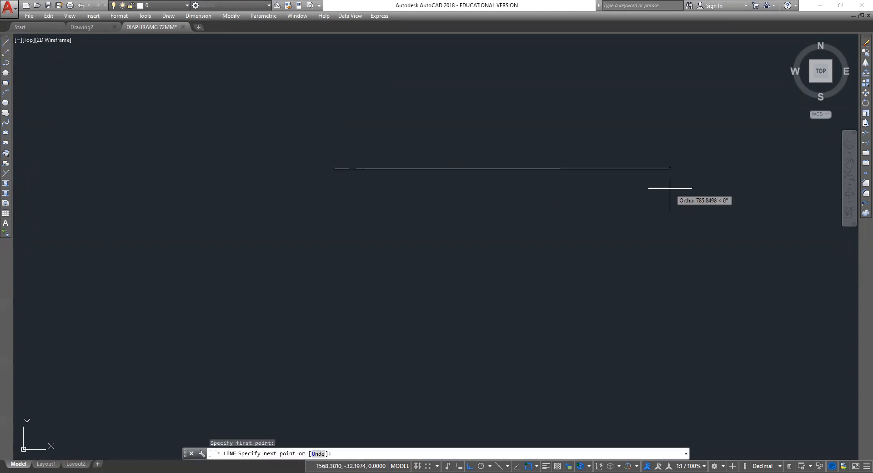
text(100)
key(Return)
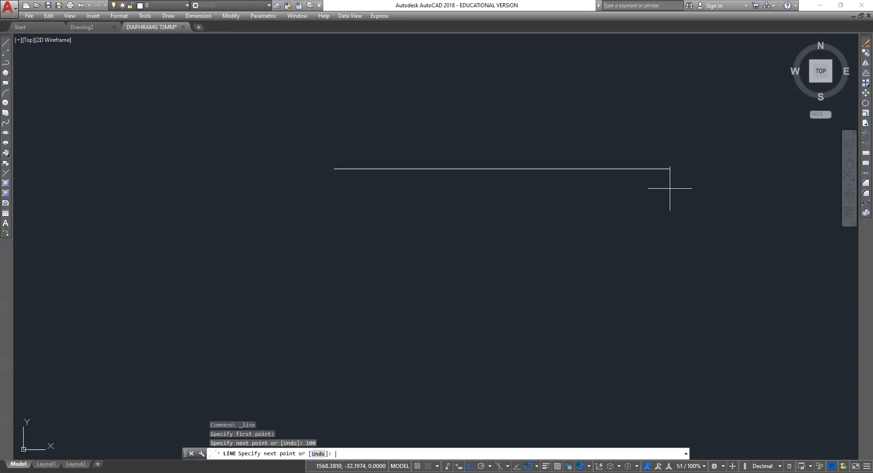
text(50)
key(Return)
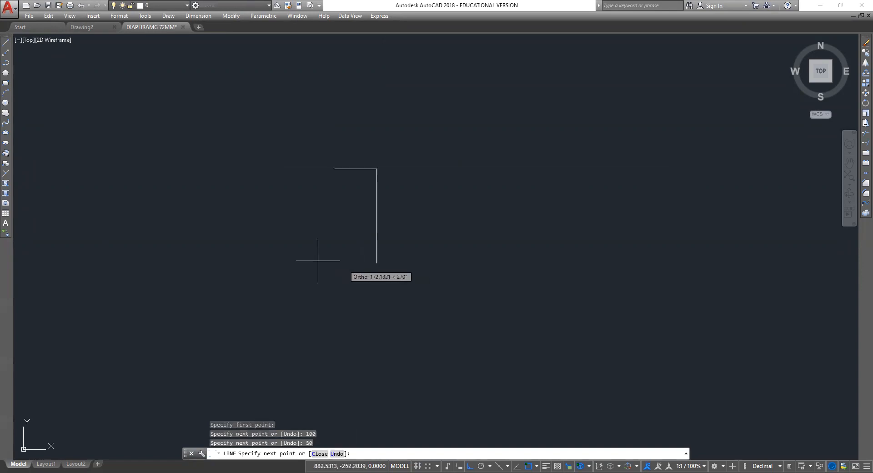
text(100)
key(Return)
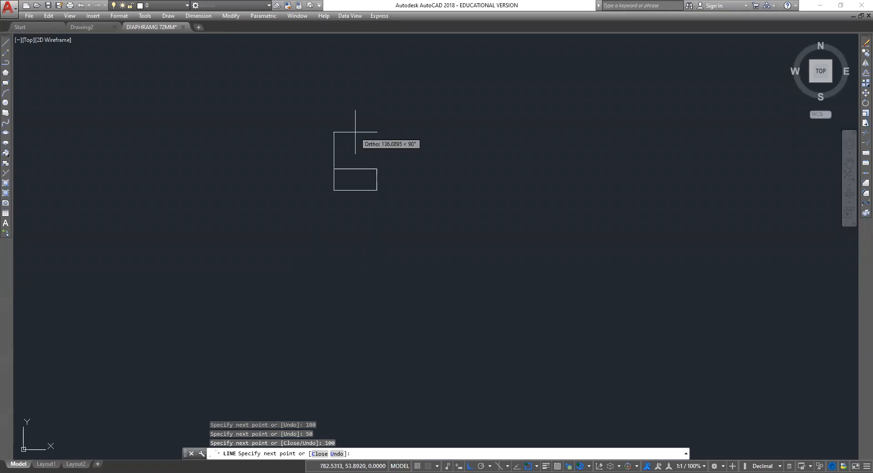
key(Escape)
key(Escape)
key(Escape)
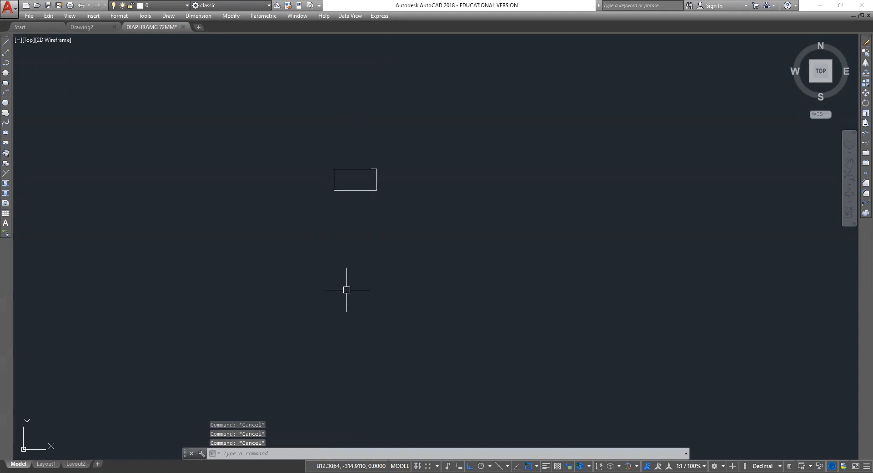
Step: Start a hatch with the predefined ANSI31 pattern and pick the interior of the 100 by 50 rectangle as its boundary
scroll(347, 165, up, 2)
scroll(351, 183, up, 4)
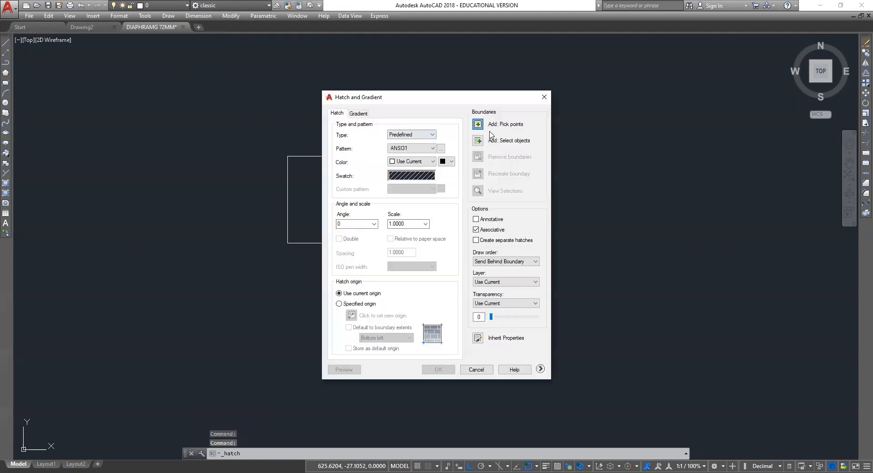
click(478, 124)
click(391, 208)
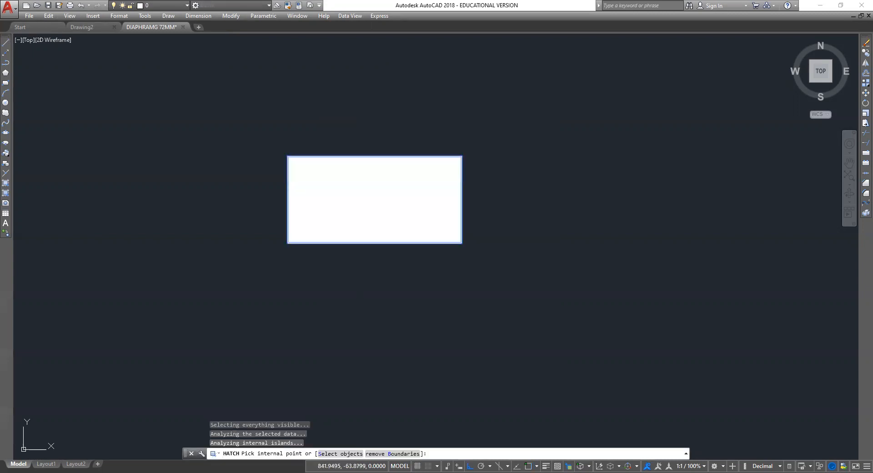
key(Return)
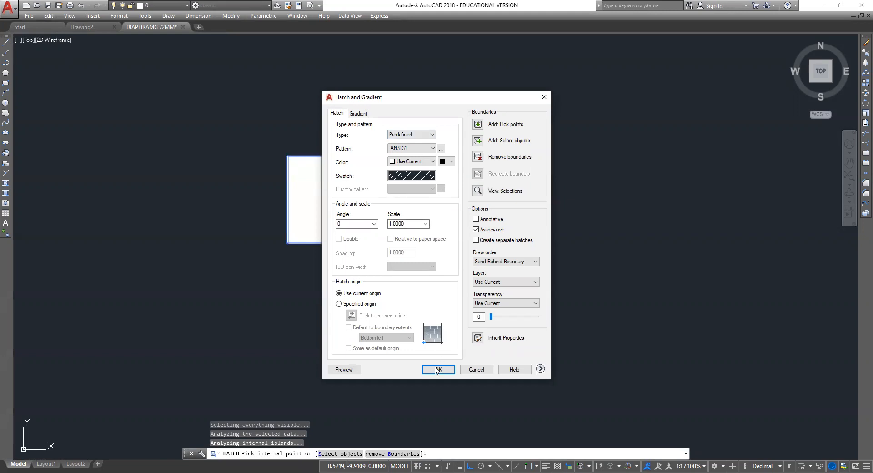
Step: Preview the hatch in the rectangle, inspect it up close, and return to the hatch settings
click(352, 369)
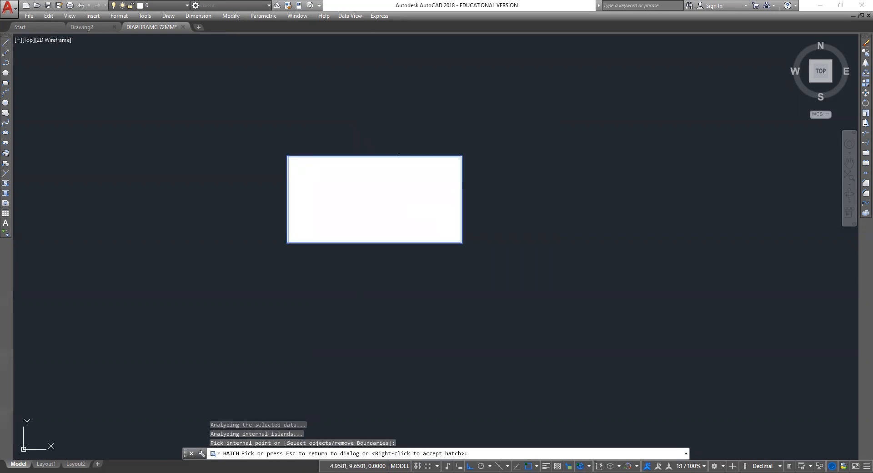
scroll(403, 183, up, 6)
scroll(403, 184, down, 4)
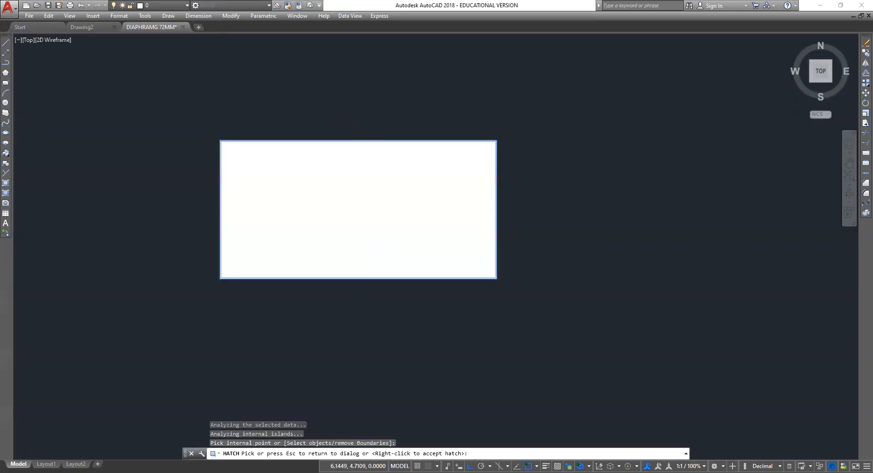
scroll(401, 188, down, 2)
key(Escape)
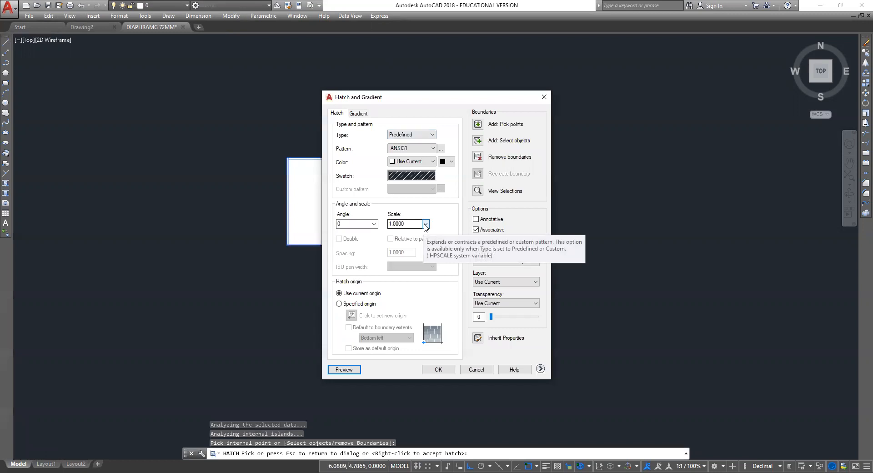
Step: Browse the ISO and other predefined hatch patterns, and choose the ANSI31 pattern
click(425, 178)
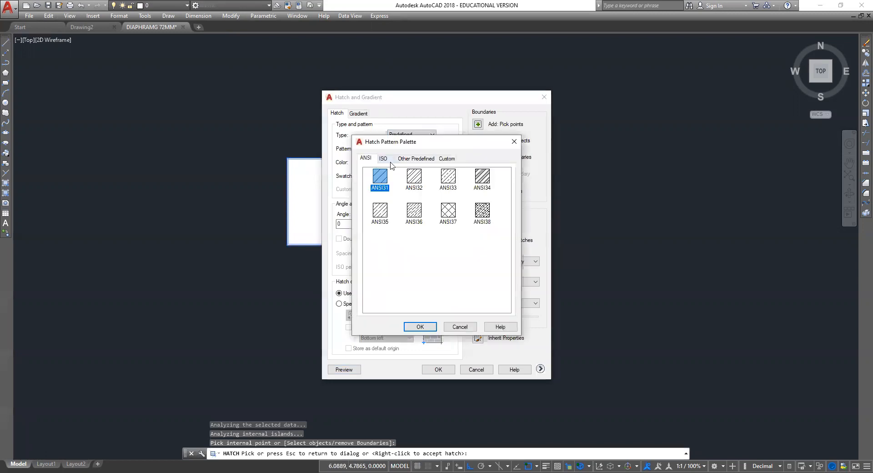
click(384, 159)
click(416, 158)
click(367, 159)
click(380, 176)
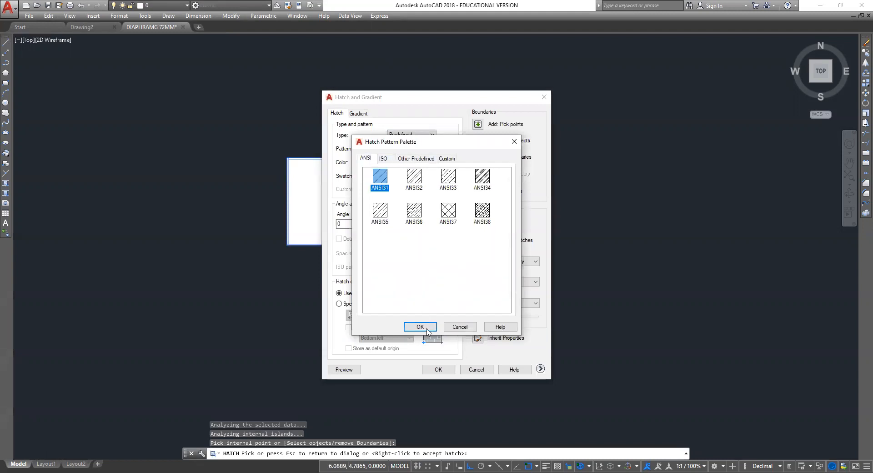
Step: Set the hatch pattern scale to 20
double_click(408, 225)
click(426, 224)
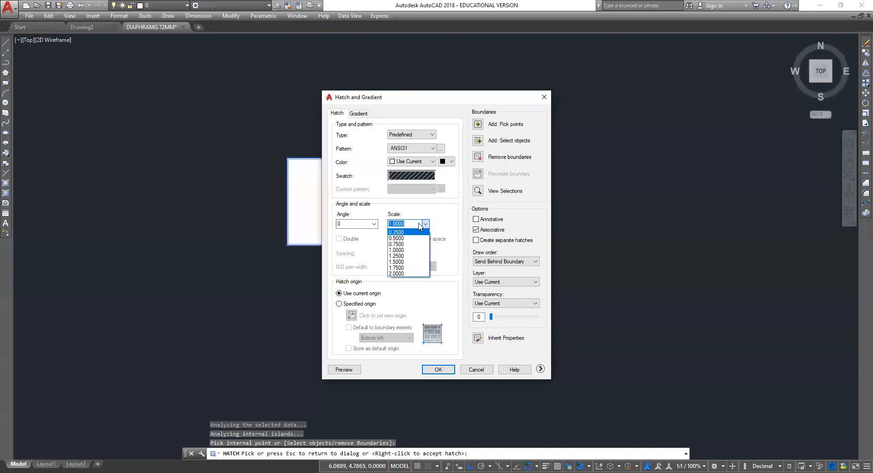
text(20)
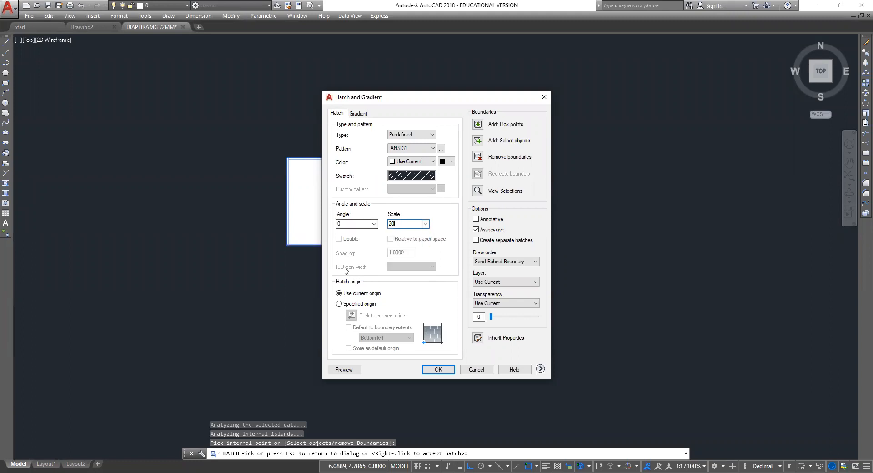
Step: Preview the ANSI31 hatch at its new scale and apply it to the rectangle
click(339, 370)
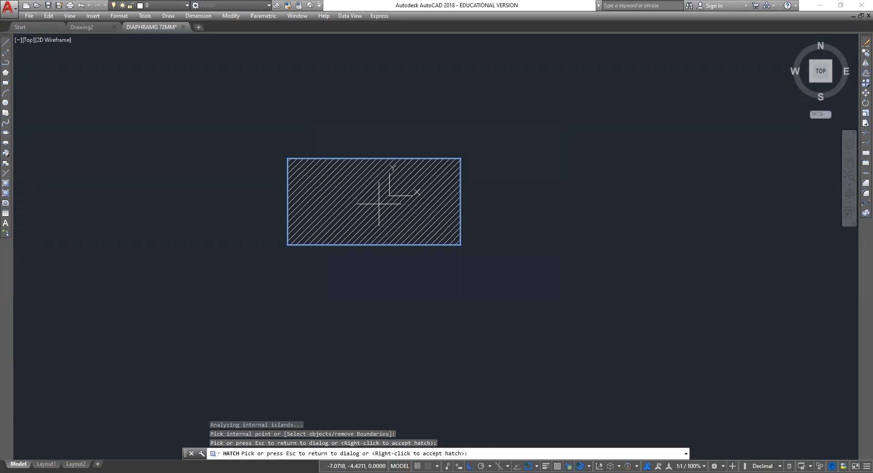
key(Escape)
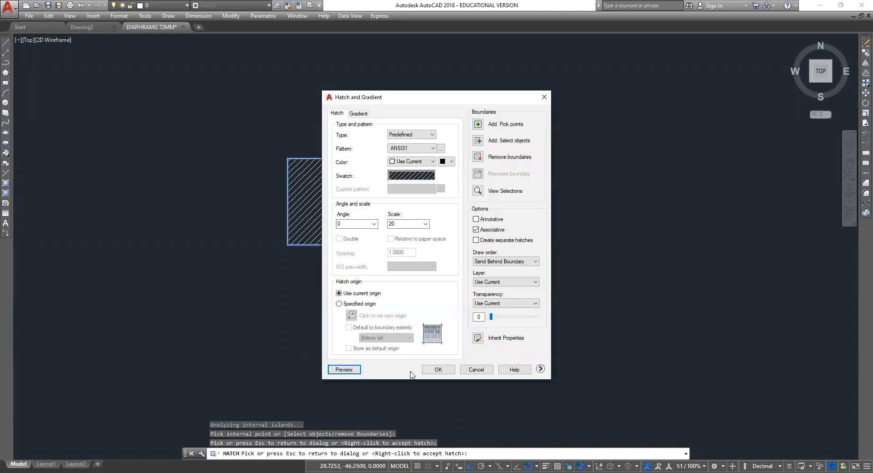
click(439, 370)
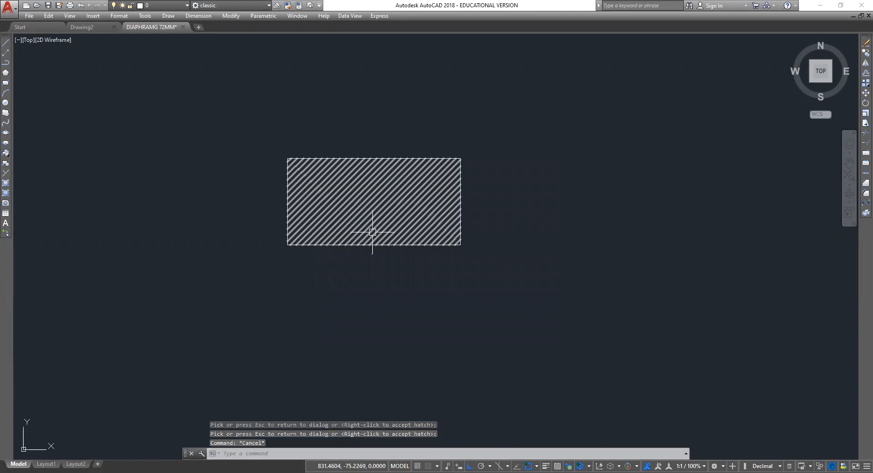
Step: Erase the hatched rectangle from the drawing
mouse_move(511, 111)
mouse_down()
mouse_move(214, 195)
mouse_move(202, 74)
mouse_up()
key(Delete)
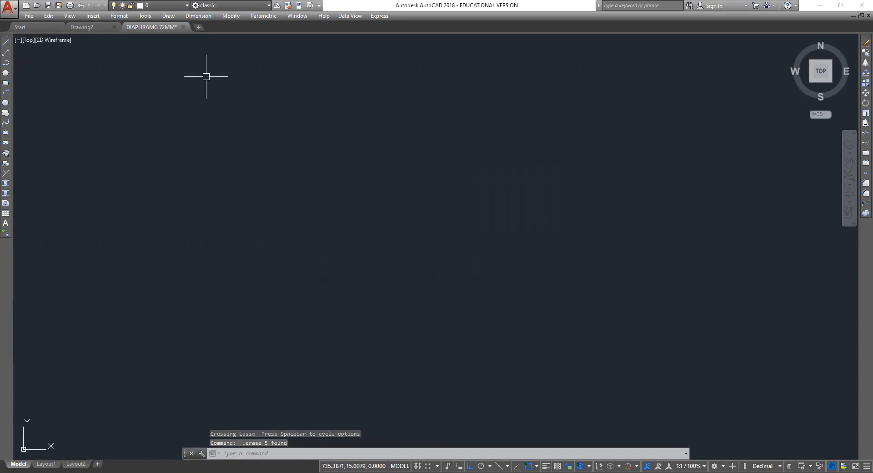
Step: Create a multiline text box in the empty drawing area and write "AutoCAD Class" in it
click(6, 224)
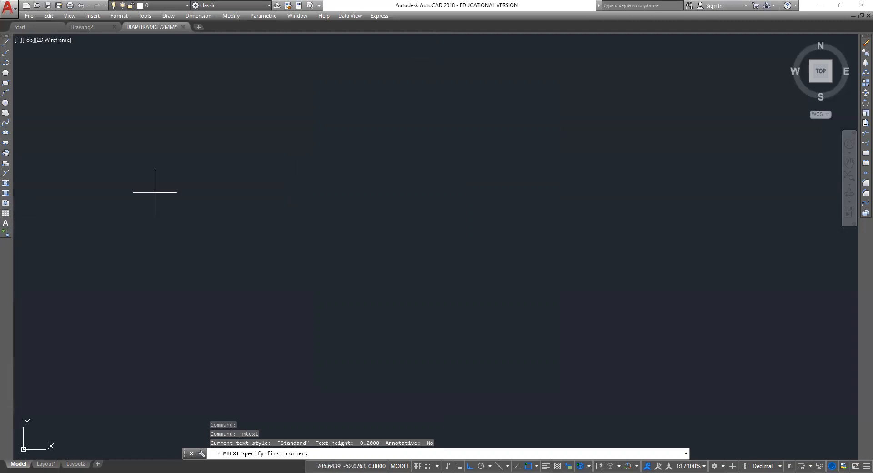
click(314, 147)
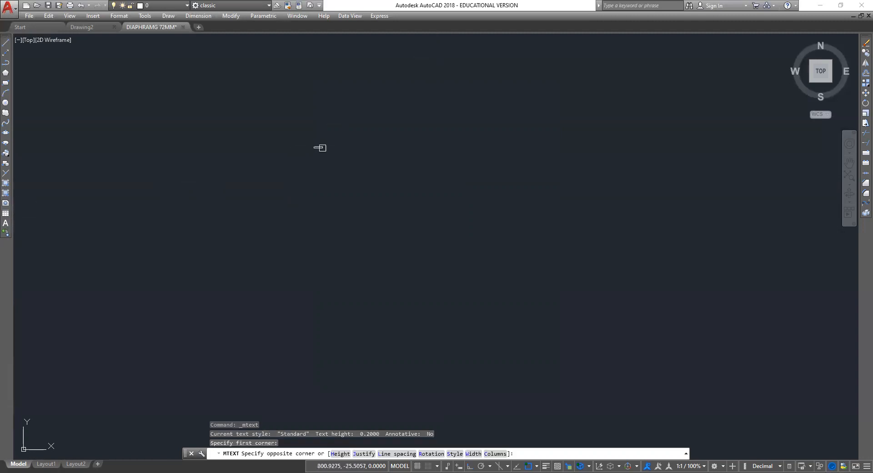
click(623, 205)
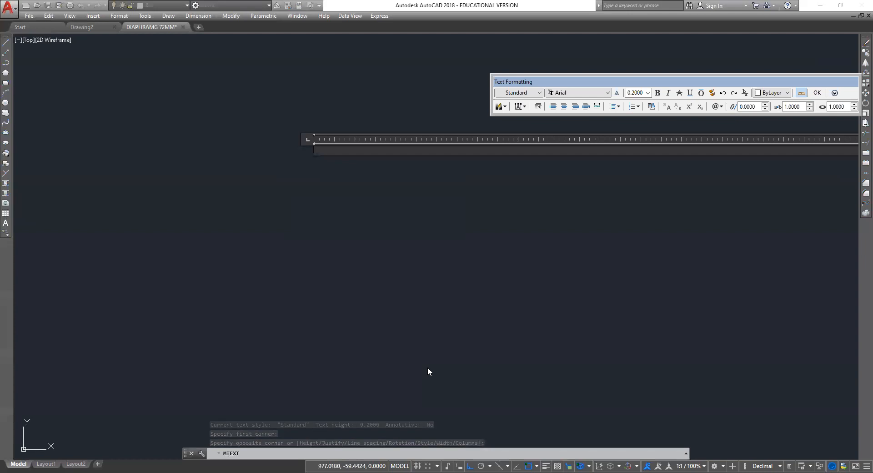
text(Auto)
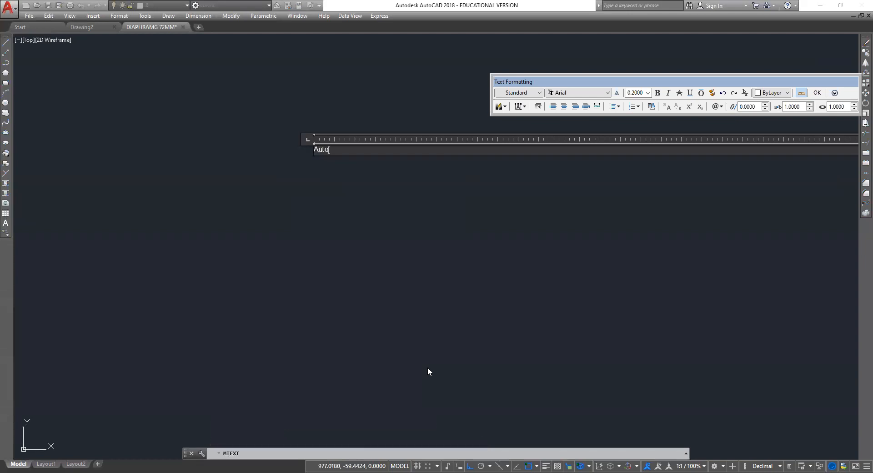
text(CAD Class)
Step: Try to set the text height to 10 and finish the multiline text
click(647, 94)
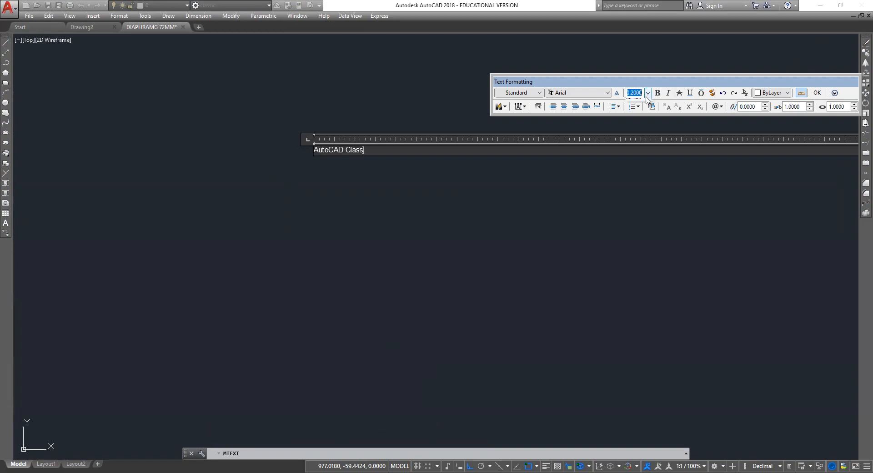
text(10)
click(817, 93)
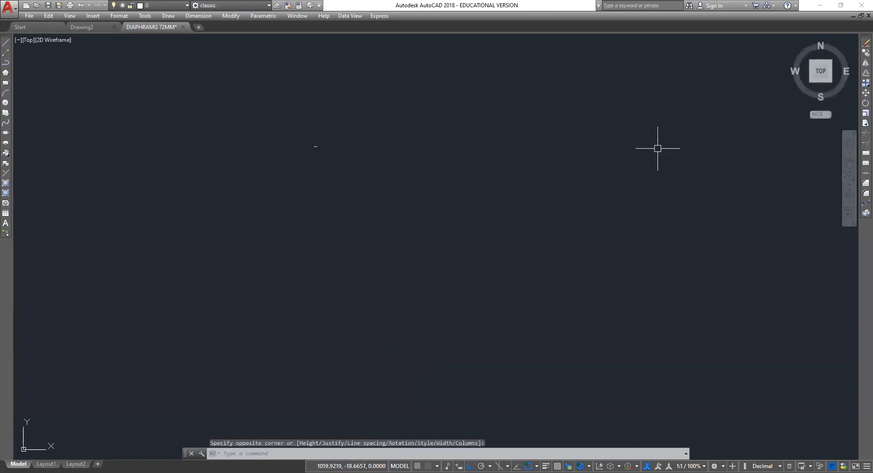
Step: Reopen the "AutoCAD Class" text for editing and set the height of all its characters to 10
scroll(454, 136, up, 10)
click(462, 185)
double_click(464, 183)
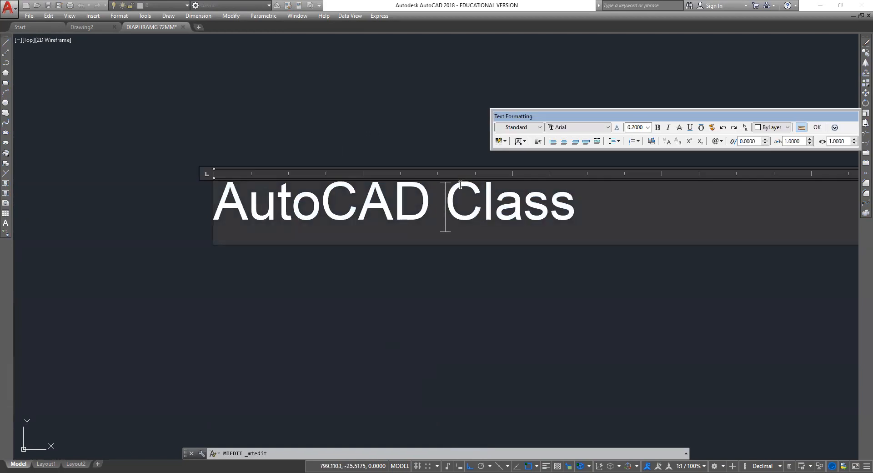
drag(585, 199, 226, 194)
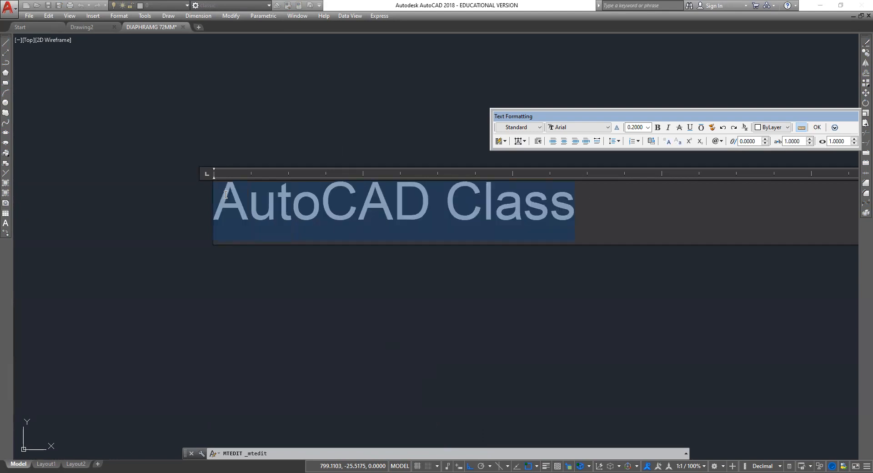
click(648, 127)
click(641, 136)
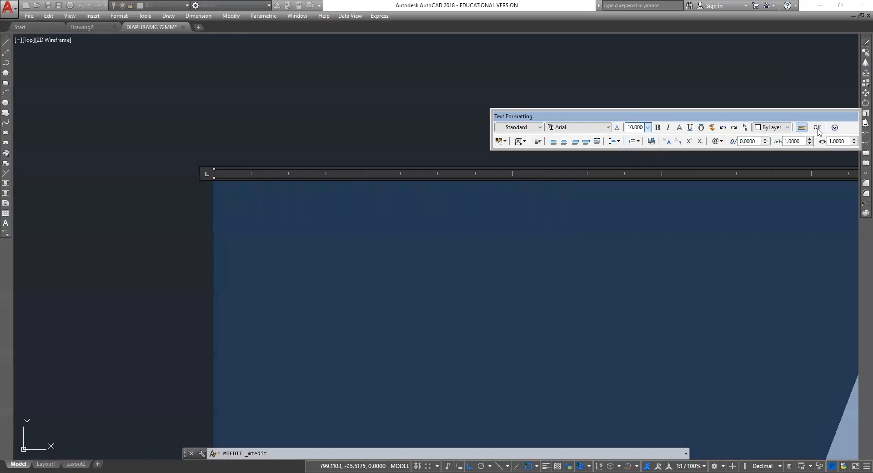
click(817, 127)
scroll(462, 175, down, 10)
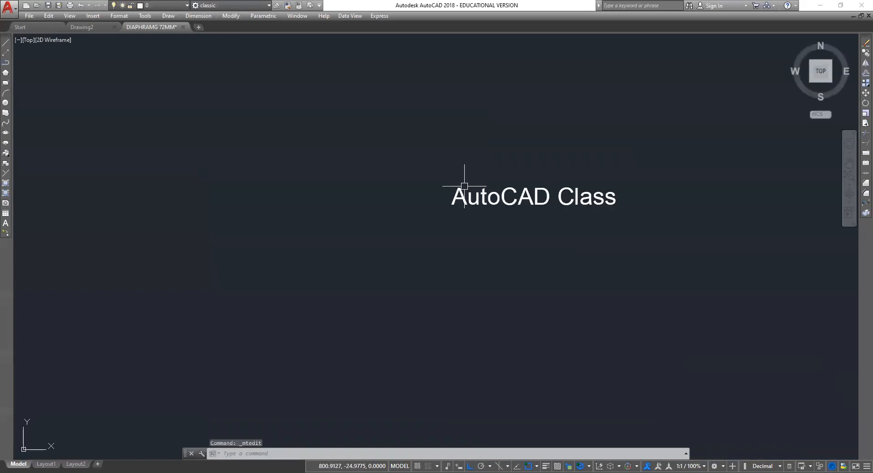
Step: Erase the "AutoCAD Class" text from the drawing
scroll(604, 178, up, 4)
mouse_move(689, 142)
mouse_down()
mouse_move(546, 363)
mouse_move(23, 247)
mouse_move(49, 130)
mouse_up()
key(Delete)
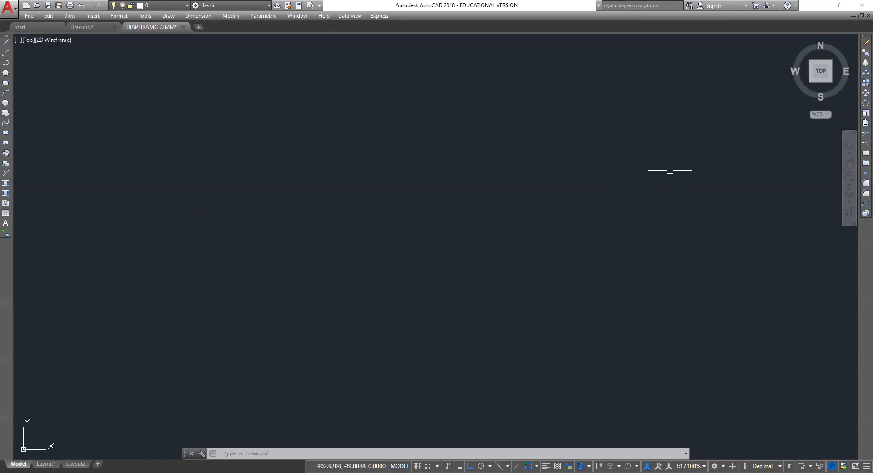
Step: Insert an empty Standard-style table with 3 columns and 2 data rows, sized by a window in the drawing area
click(5, 213)
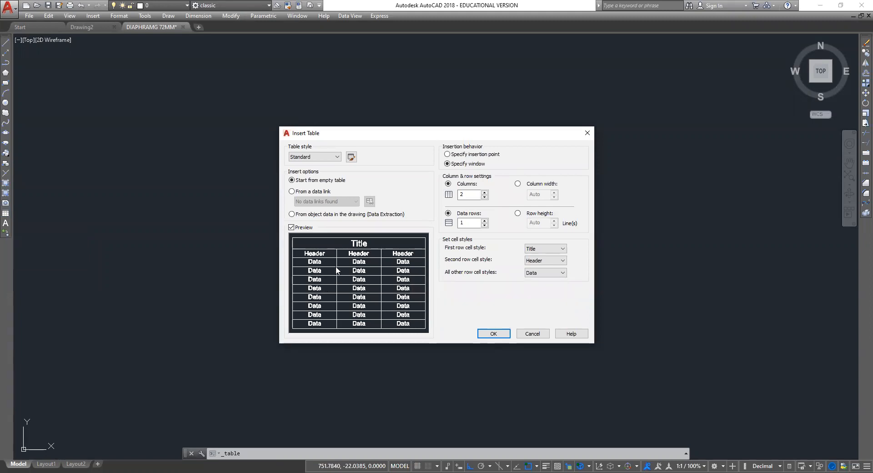
drag(471, 195, 423, 202)
text(3)
drag(470, 223, 440, 230)
text(2)
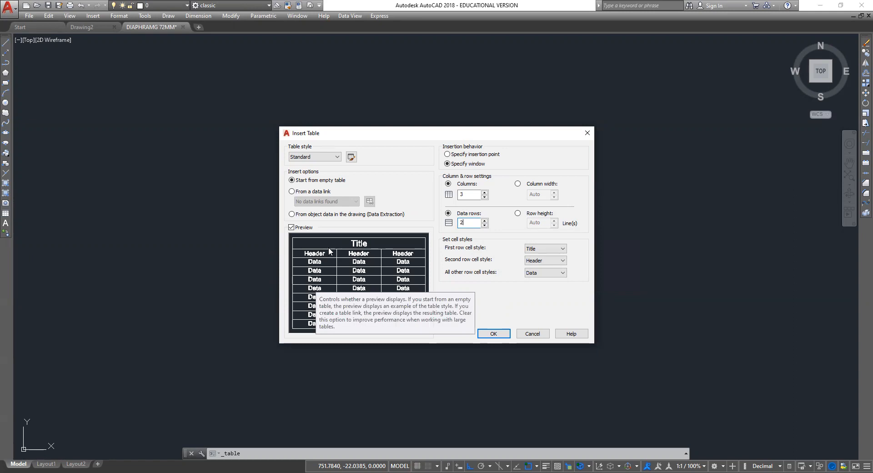
click(492, 334)
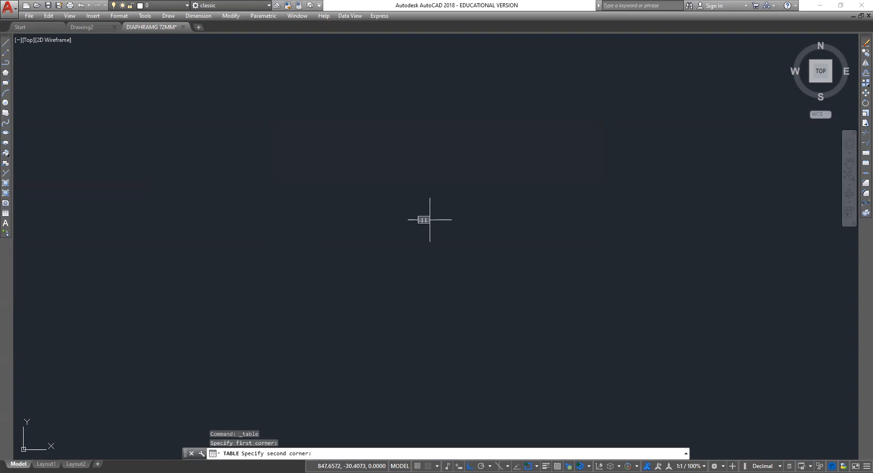
click(601, 205)
click(345, 187)
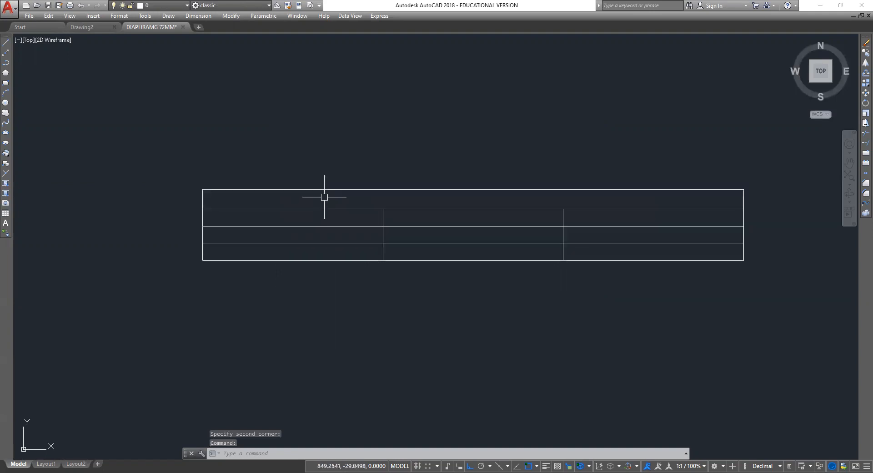
drag(324, 197, 747, 201)
click(318, 212)
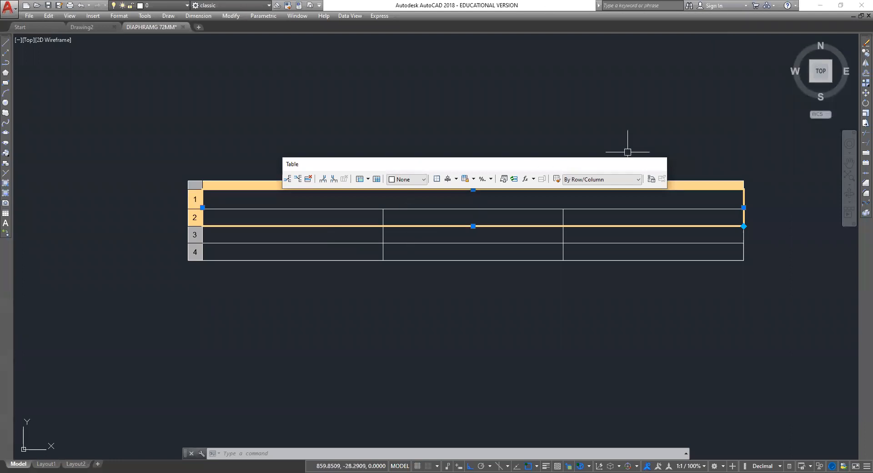
click(654, 116)
click(415, 234)
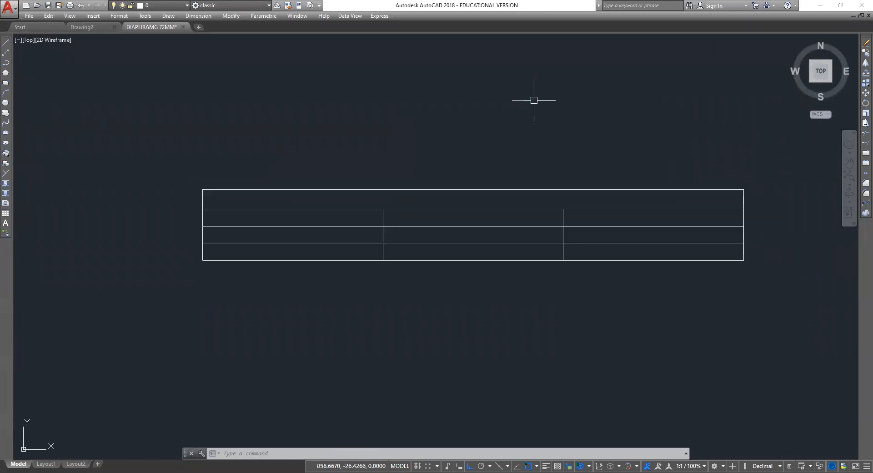
key(Escape)
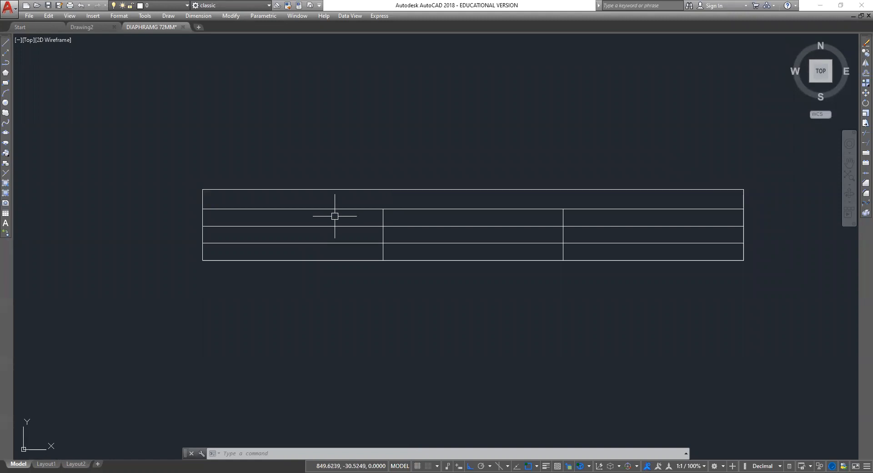
click(308, 203)
key(Escape)
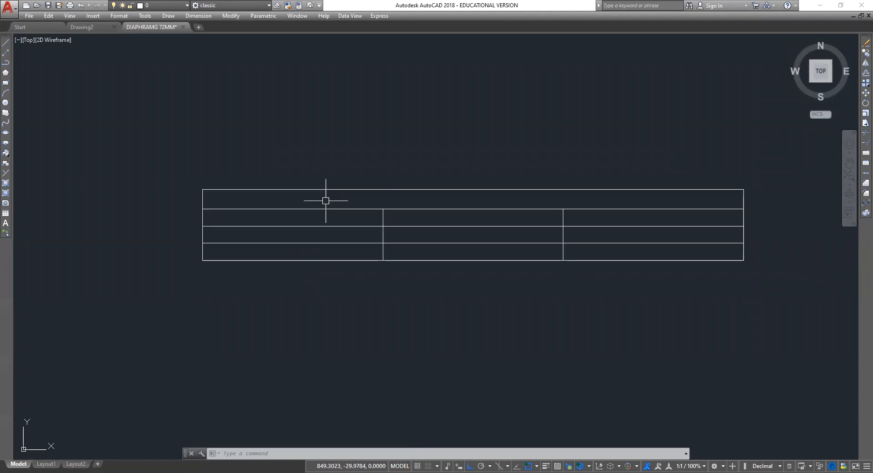
Step: Merge all three cells of the table's second row into one cell
click(324, 216)
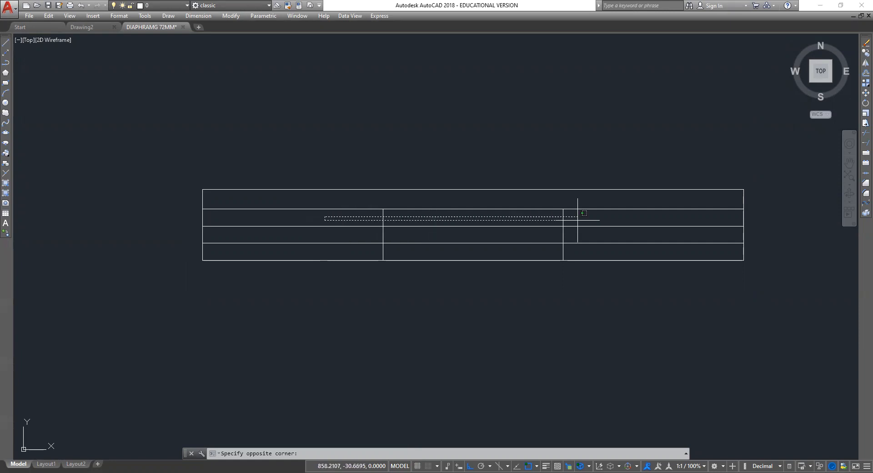
click(681, 219)
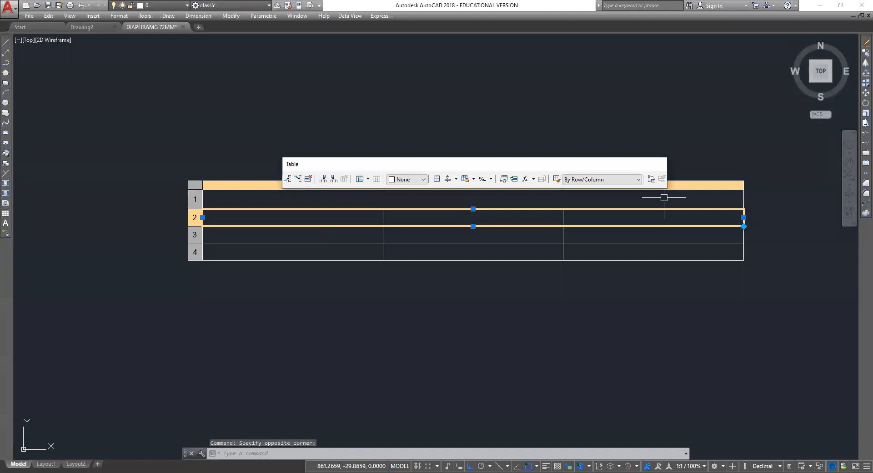
right_click(635, 223)
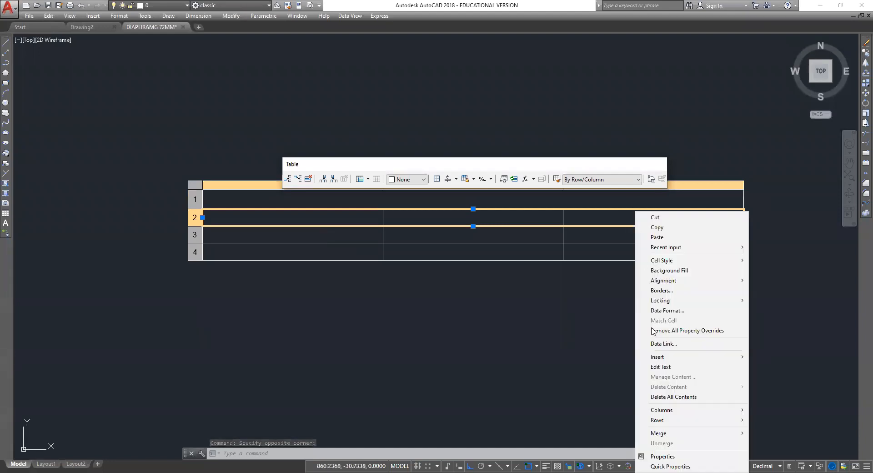
mouse_move(686, 435)
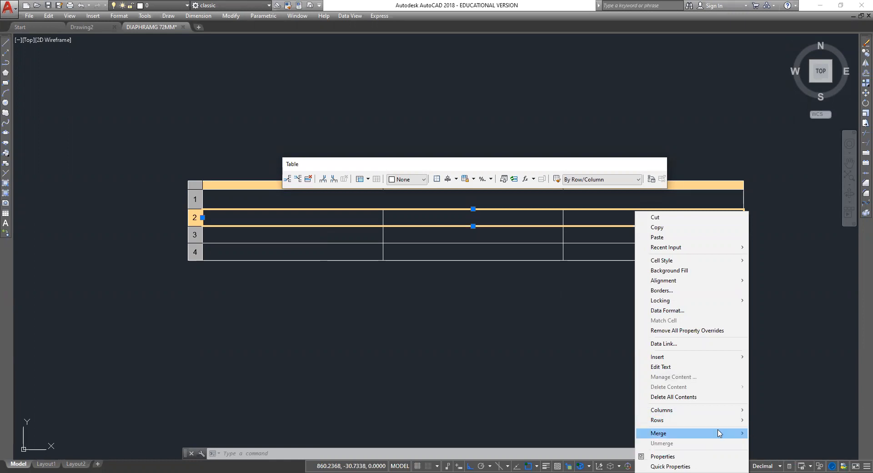
click(759, 433)
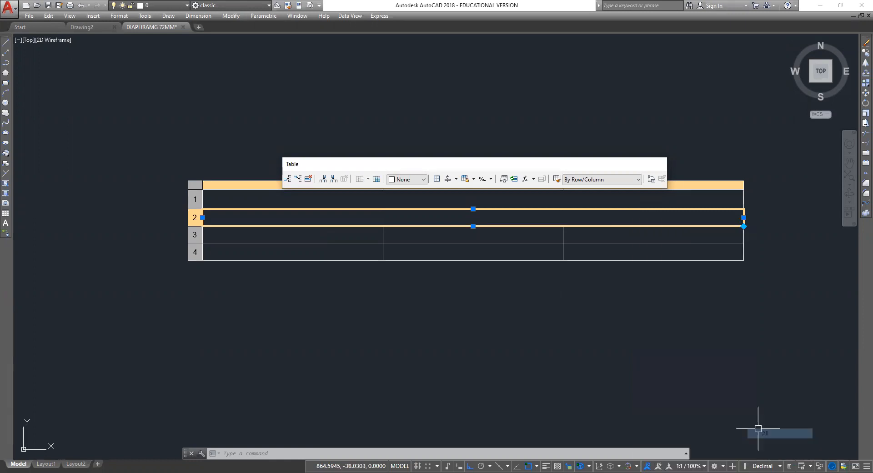
Step: Clear the cell selection and erase the whole table
click(537, 250)
click(526, 323)
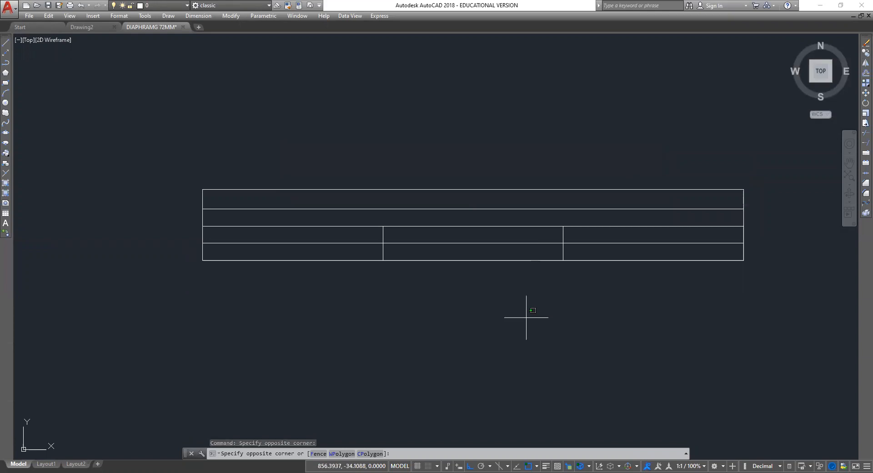
click(420, 306)
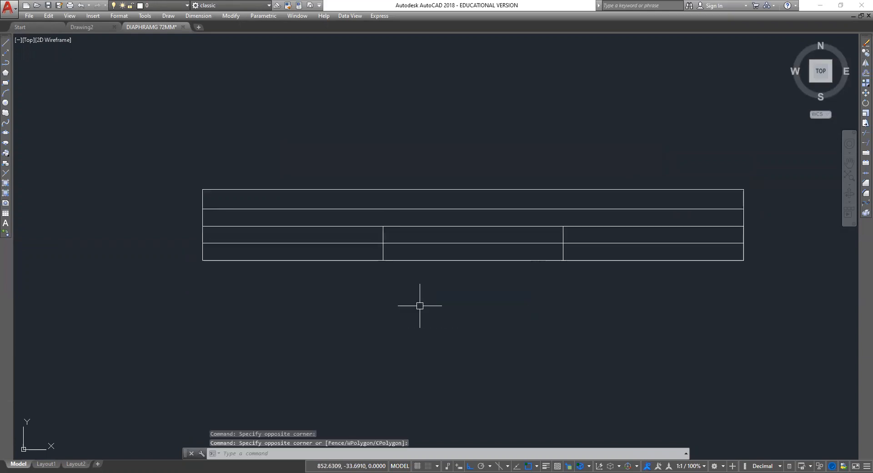
mouse_move(803, 149)
mouse_down()
mouse_move(779, 203)
mouse_move(343, 294)
mouse_move(19, 174)
mouse_up()
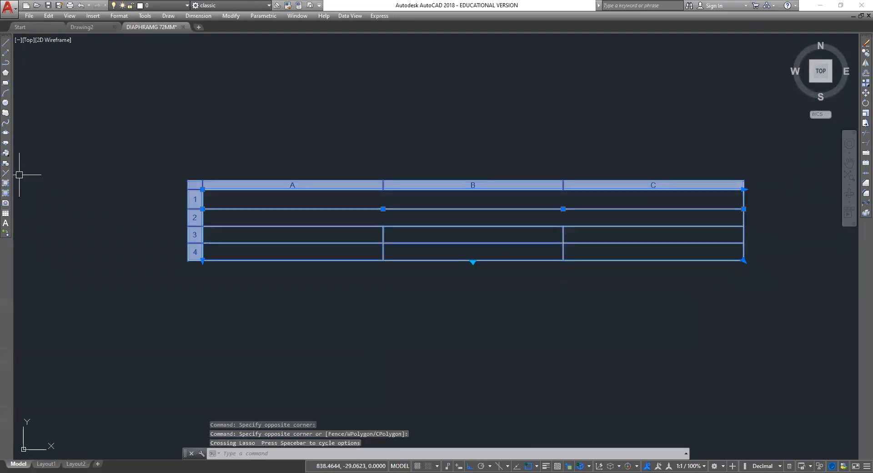
key(Delete)
Step: Set up an empty Standard-style table with 2 columns and 1 data row, using the Data cell style for the first and second rows
click(6, 214)
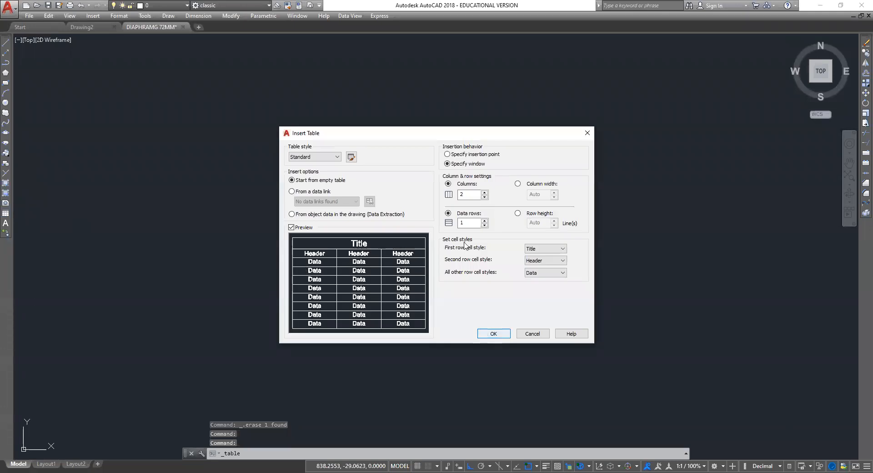
drag(471, 194, 452, 194)
double_click(472, 222)
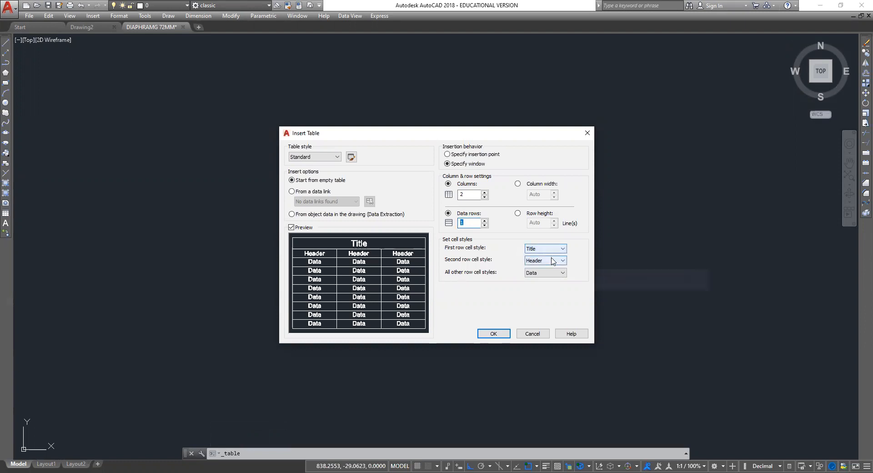
click(562, 249)
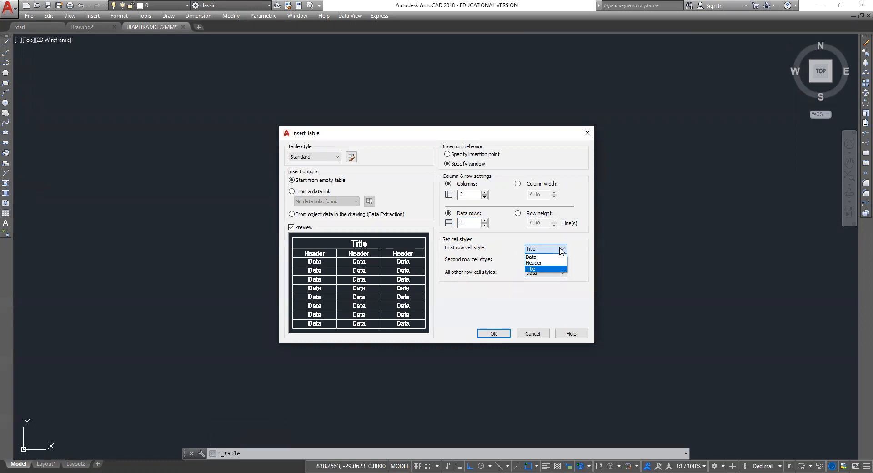
click(558, 257)
click(557, 260)
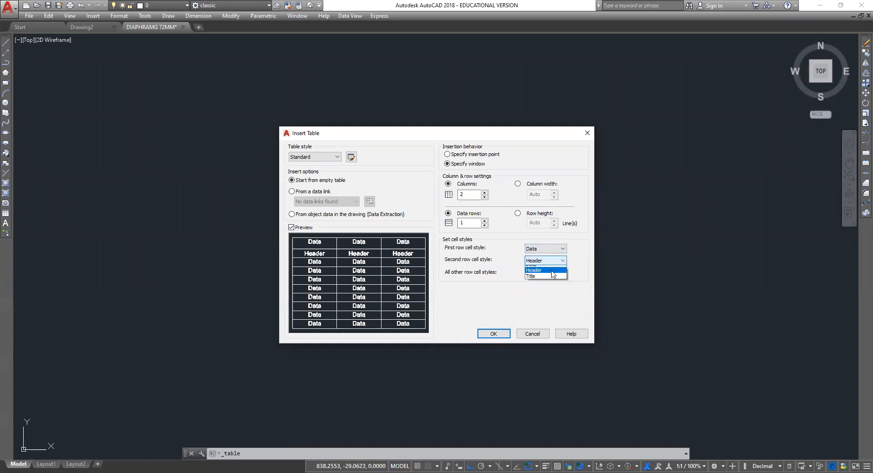
key(Up)
key(Return)
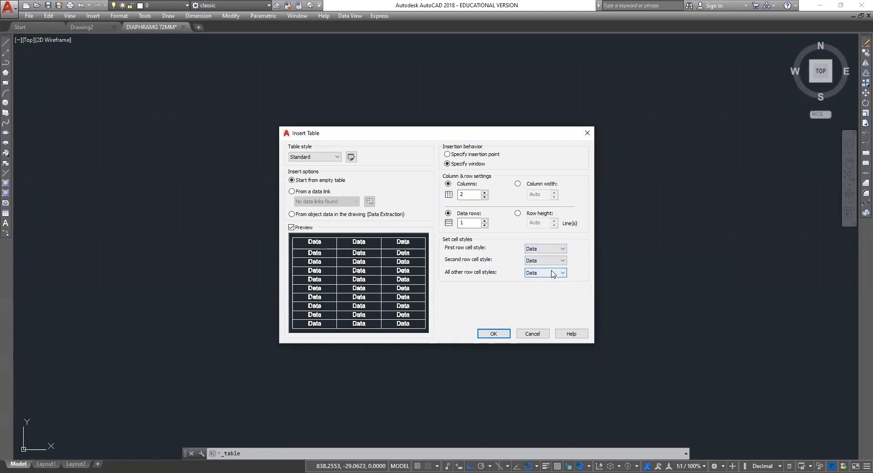
click(559, 249)
click(563, 249)
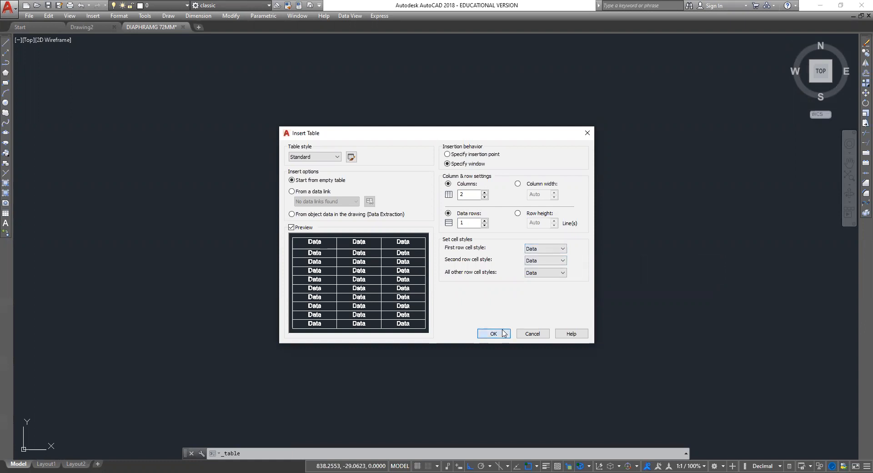
Step: Place the table by a window in the drawing area with its cells left empty, and erase it
click(503, 334)
click(181, 157)
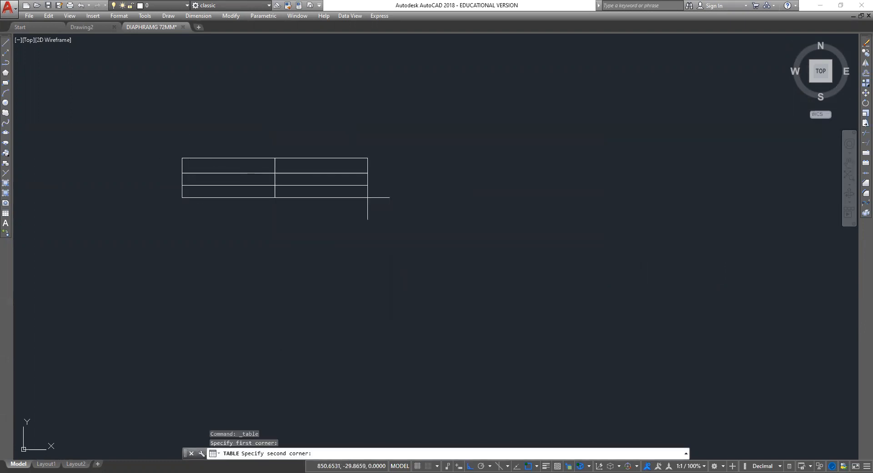
click(477, 203)
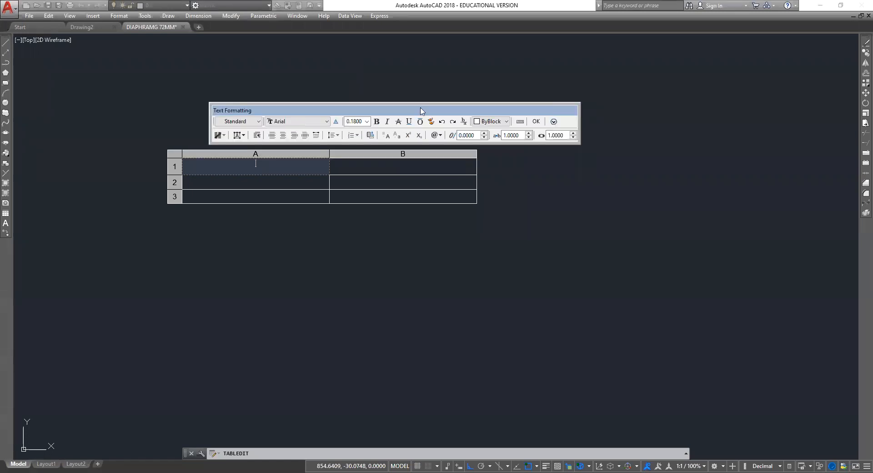
click(491, 186)
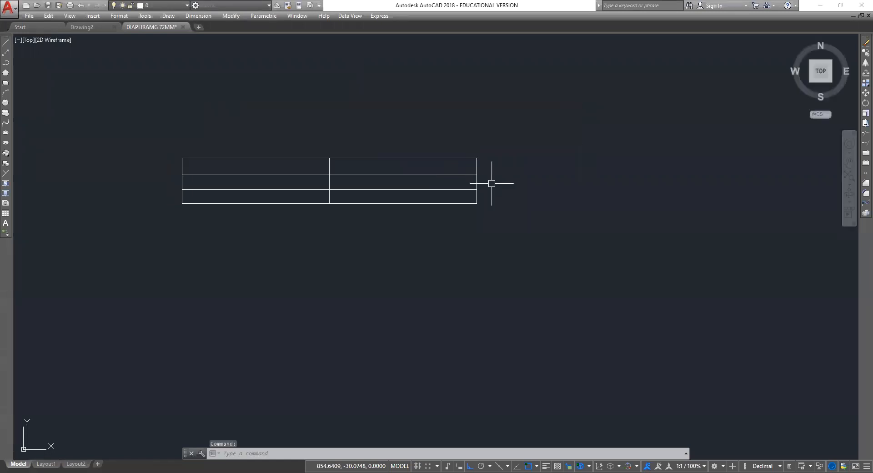
mouse_move(523, 128)
mouse_down()
mouse_move(490, 197)
mouse_move(167, 115)
mouse_move(171, 121)
mouse_up()
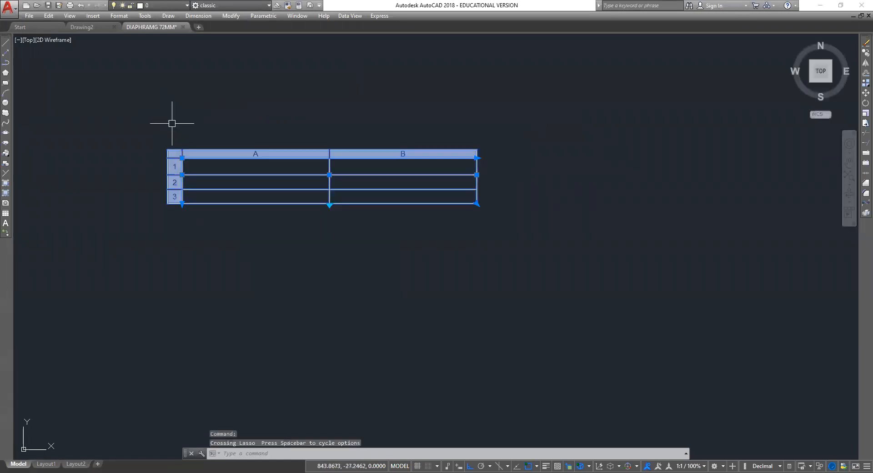
key(Delete)
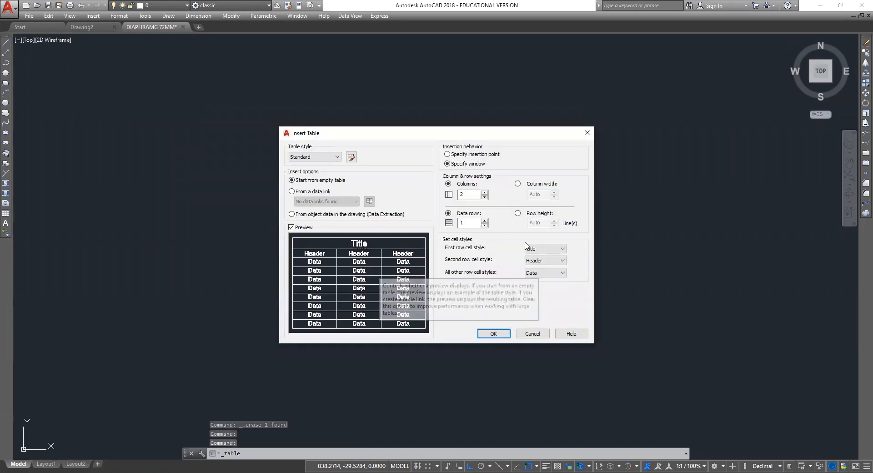
Step: Insert an empty 2-column, 1-data-row table by a window, with the Data cell style for the first and second rows
click(537, 249)
click(538, 257)
click(540, 261)
click(532, 268)
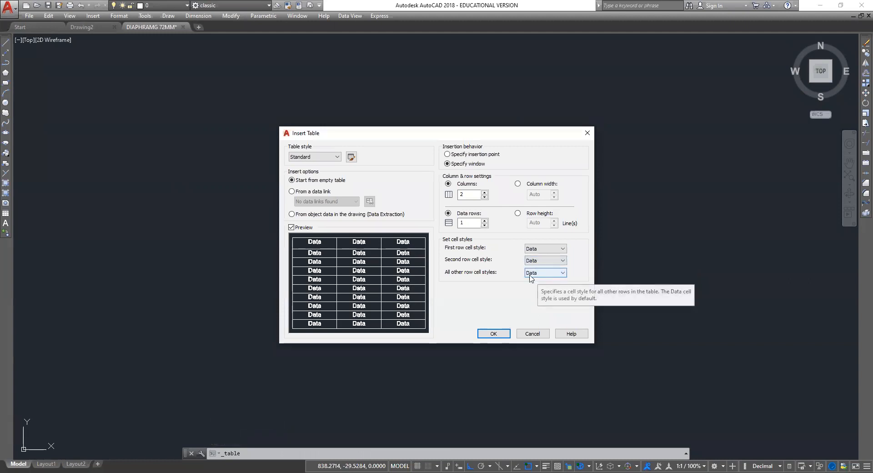
click(499, 333)
click(258, 165)
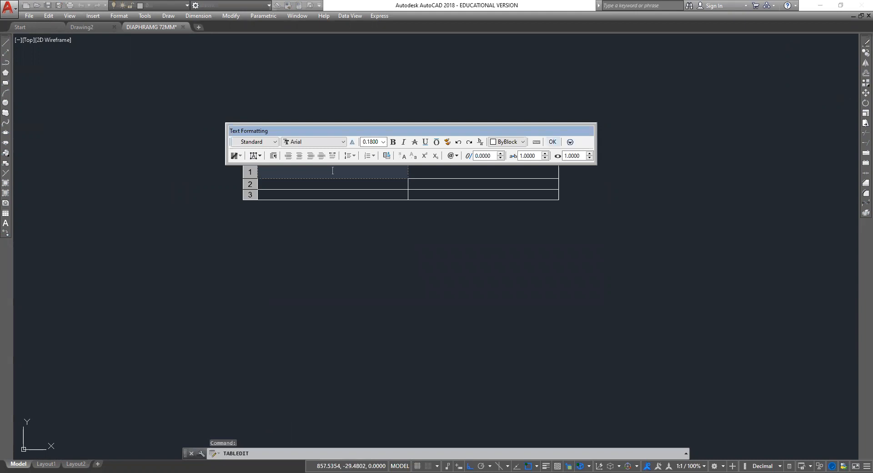
key(Escape)
Step: Try to merge the three cells of the table's first column
click(383, 174)
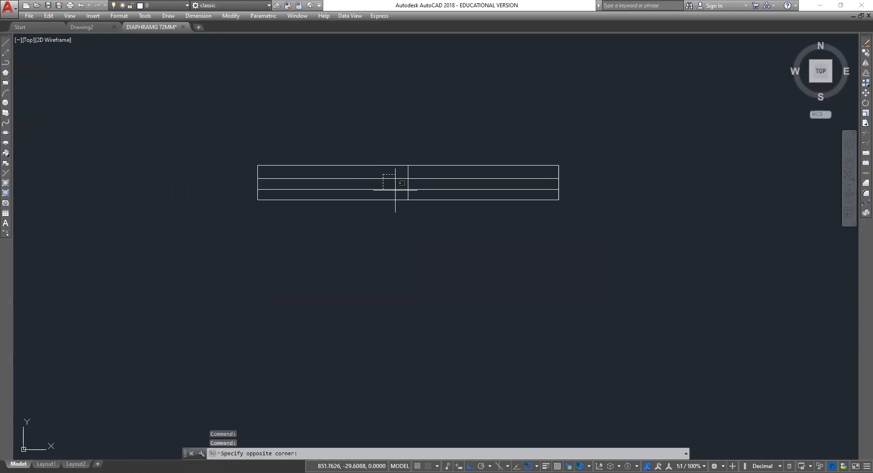
click(390, 183)
right_click(390, 182)
mouse_move(431, 395)
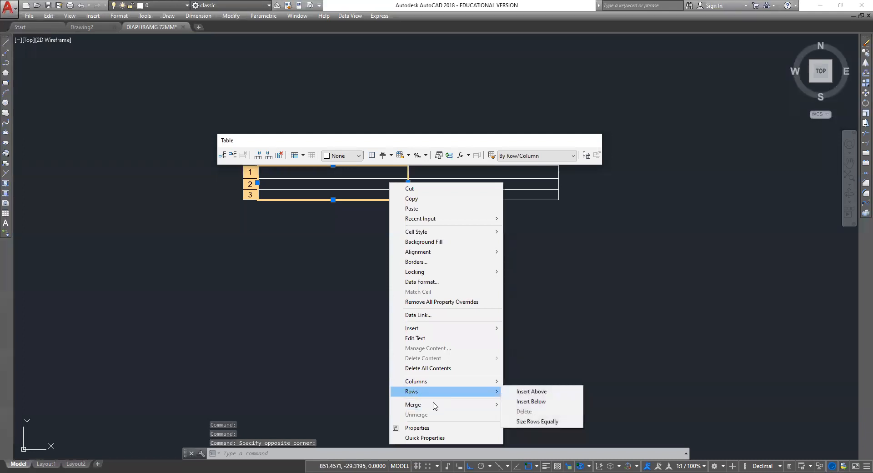
mouse_move(468, 404)
click(506, 403)
key(Escape)
Step: Clear the cell selection and erase the two-column table from the drawing
click(452, 277)
mouse_move(637, 86)
mouse_down()
mouse_move(175, 185)
mouse_move(189, 143)
mouse_up()
key(Delete)
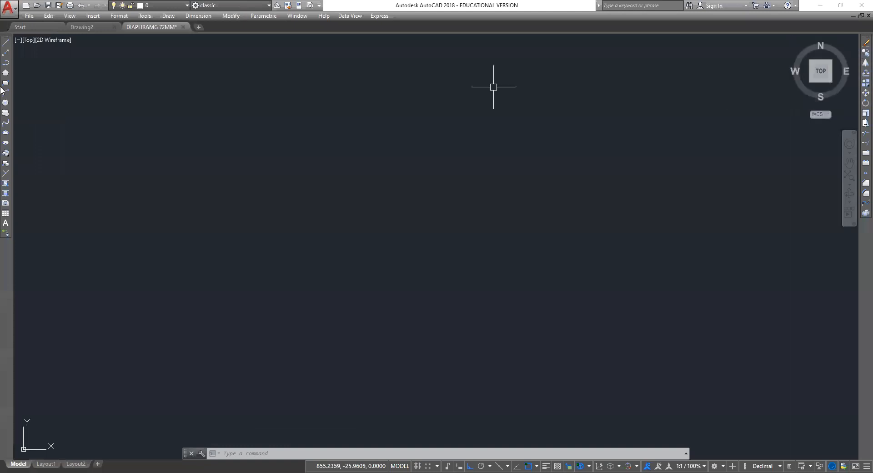
Step: Draw an upright rectangle in the left half of the drawing area
click(5, 73)
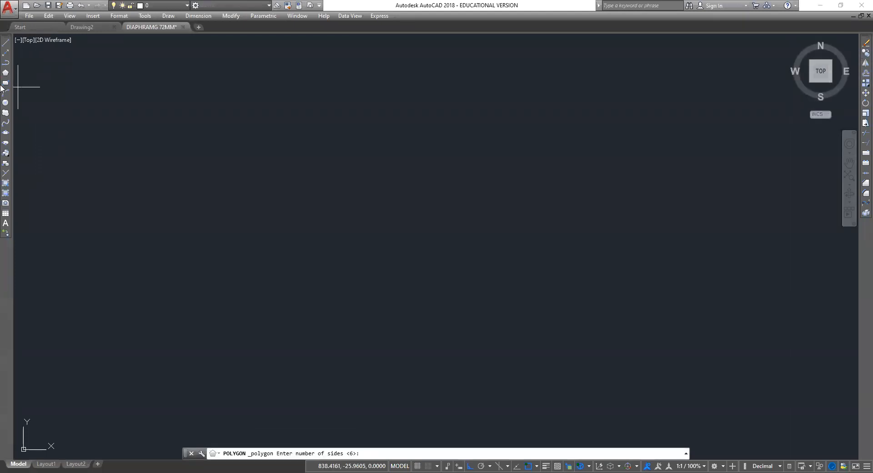
click(5, 83)
click(216, 263)
click(313, 147)
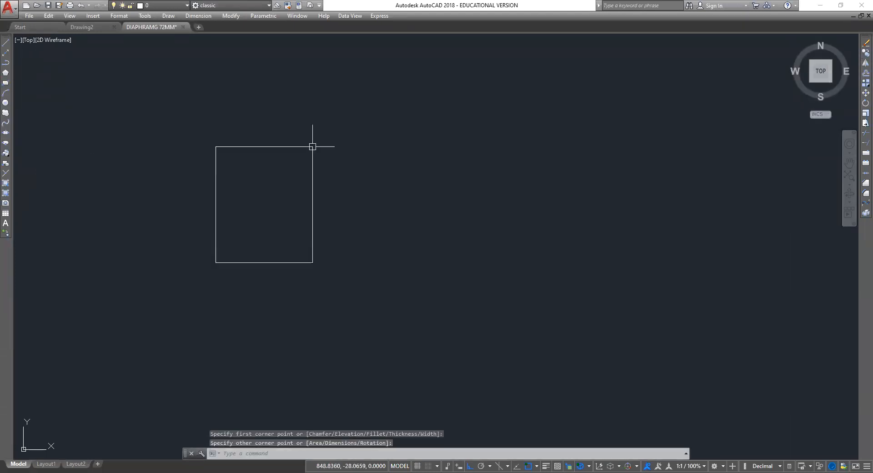
Step: Copy the rectangle from its lower-right corner with ortho on, placing two copies to its right and one each below, above and to its left
click(865, 53)
click(312, 217)
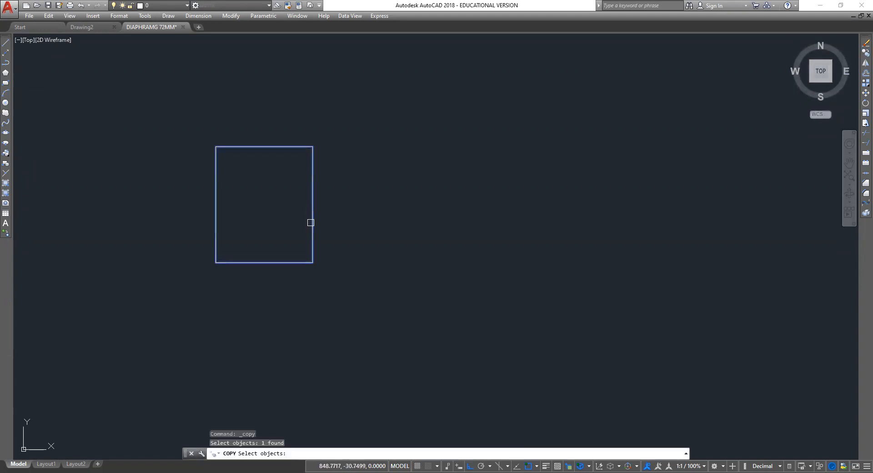
key(Return)
click(312, 262)
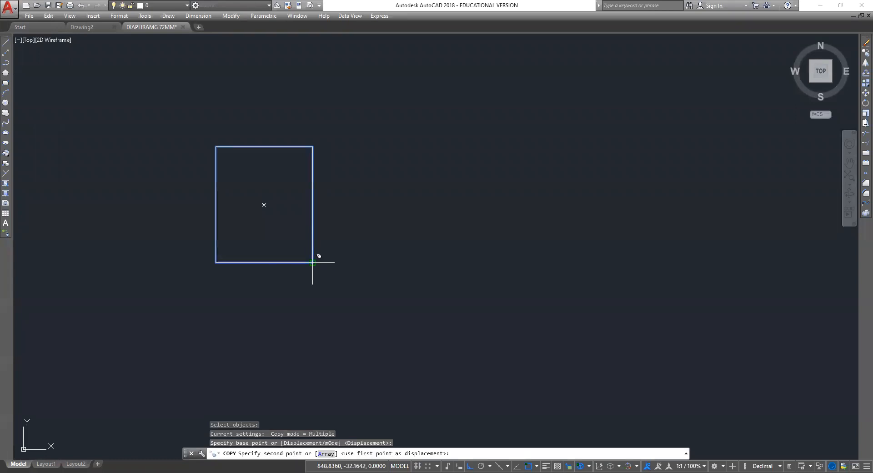
click(550, 263)
click(728, 263)
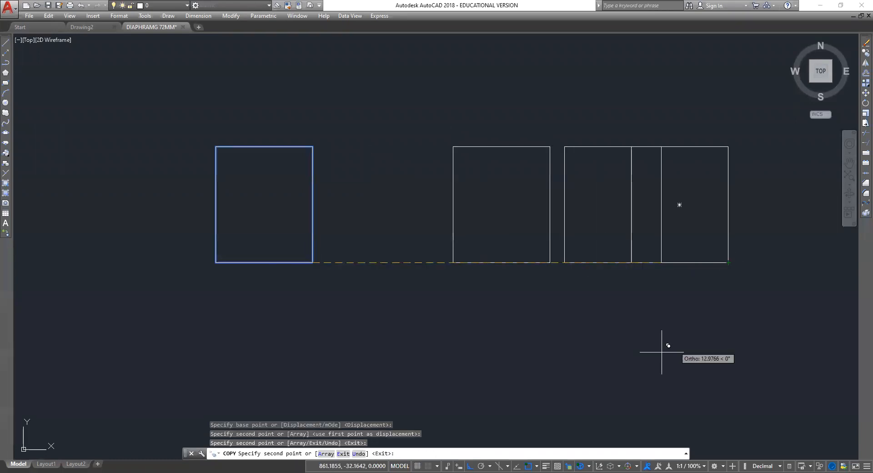
click(357, 397)
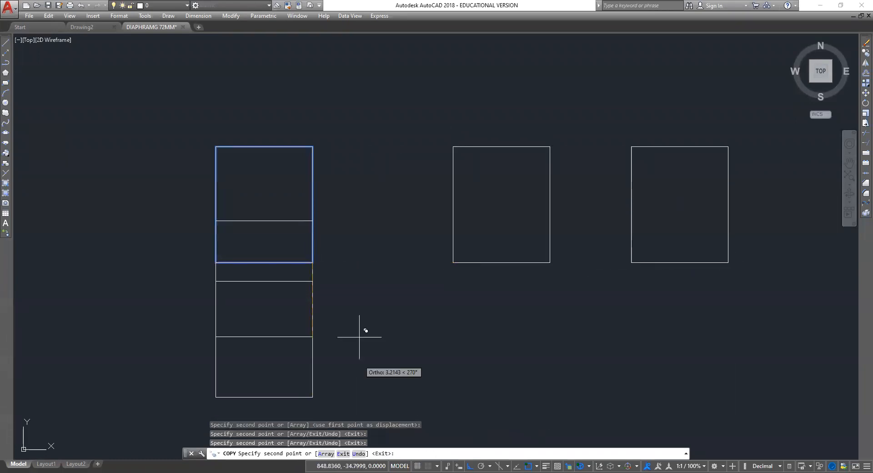
click(371, 114)
click(94, 249)
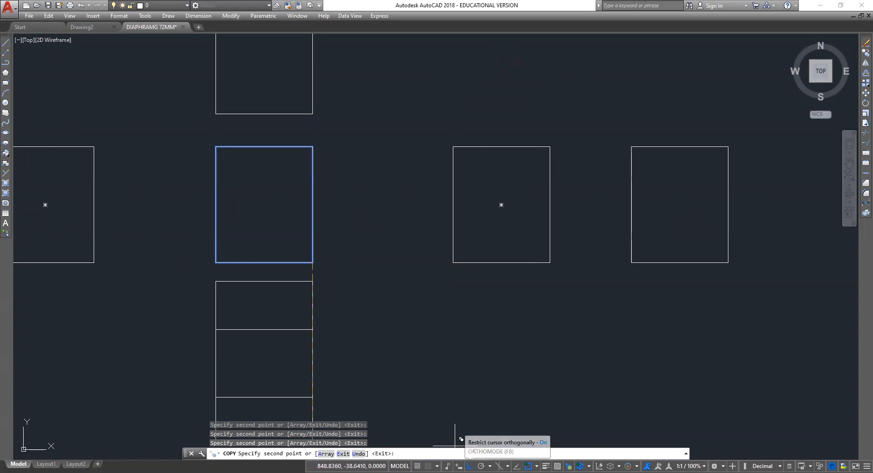
key(Escape)
Step: Erase the original rectangle and all its copies
scroll(484, 308, down, 8)
mouse_move(584, 262)
mouse_down()
mouse_move(392, 181)
mouse_move(394, 189)
mouse_up()
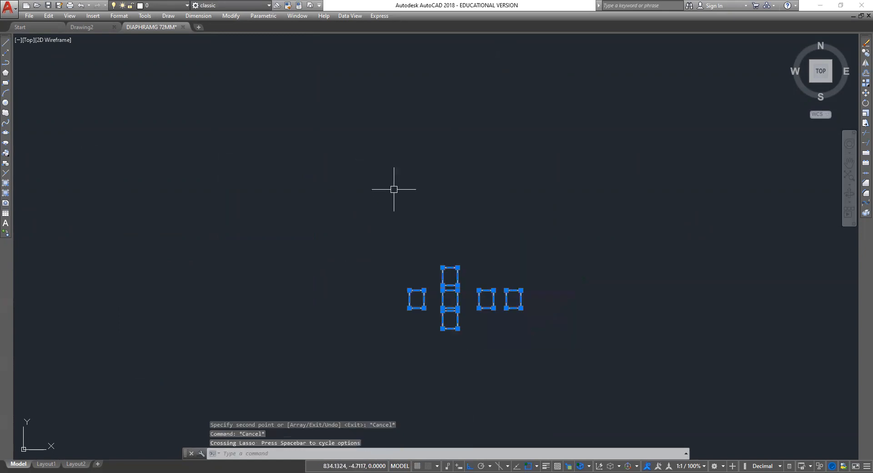
key(Delete)
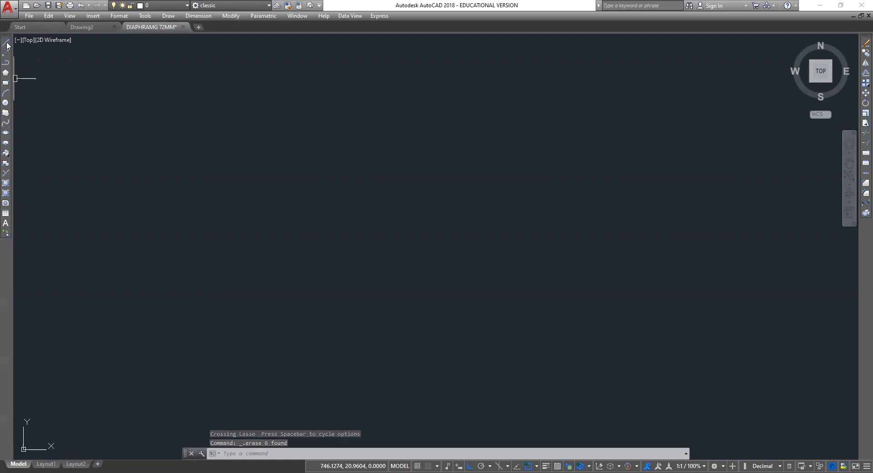
Step: Draw an upright rectangle and a circle that overlaps its left edge
click(5, 82)
click(291, 272)
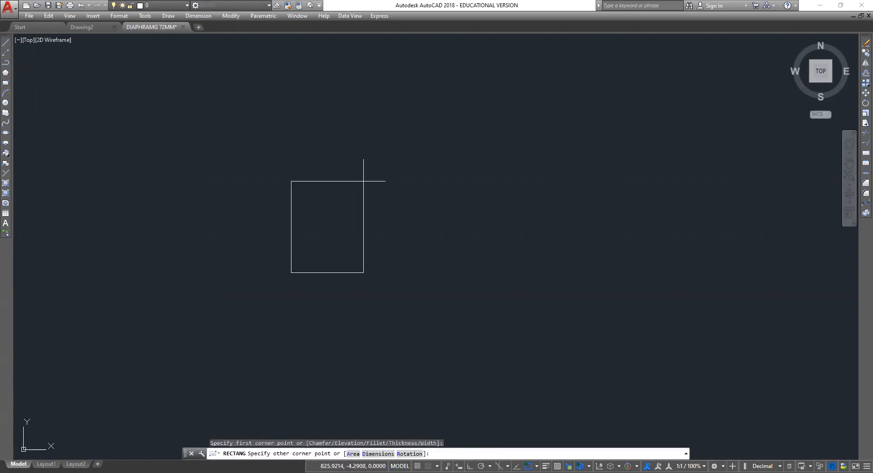
click(389, 157)
click(6, 103)
click(259, 244)
click(304, 210)
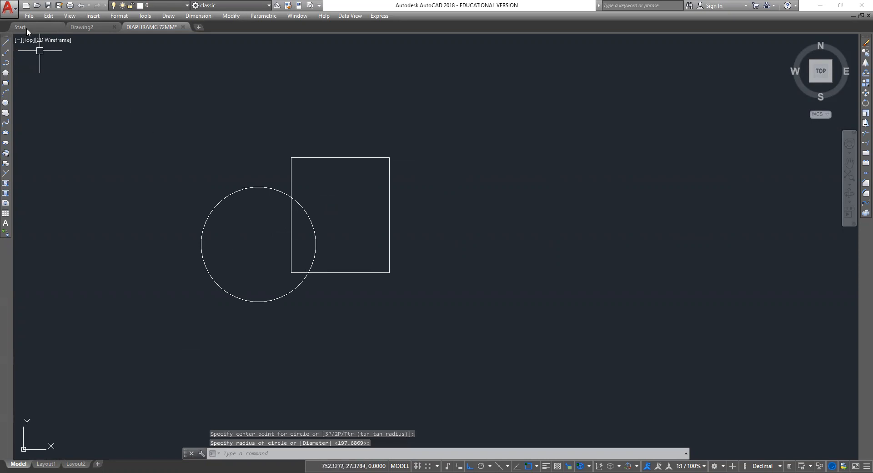
Step: Draw a long vertical line to the right of the rectangle as a mirror axis
click(6, 42)
click(471, 105)
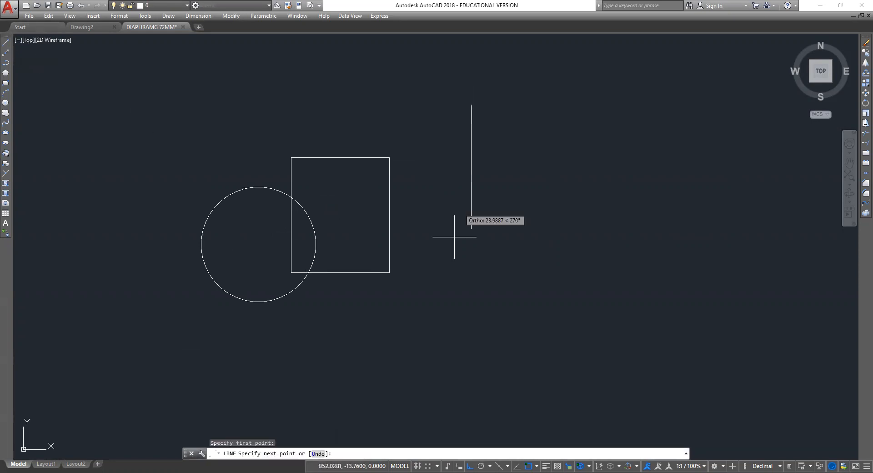
click(439, 350)
key(Escape)
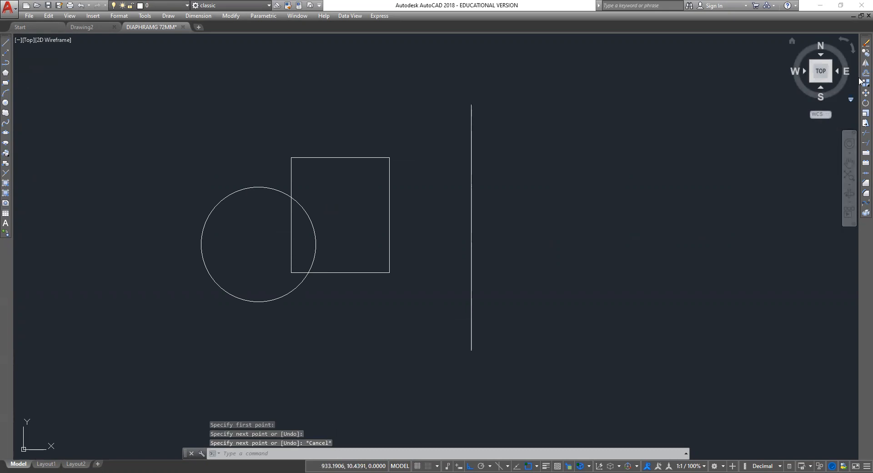
Step: Mirror the rectangle and circle about the vertical line, keeping the source objects
click(866, 63)
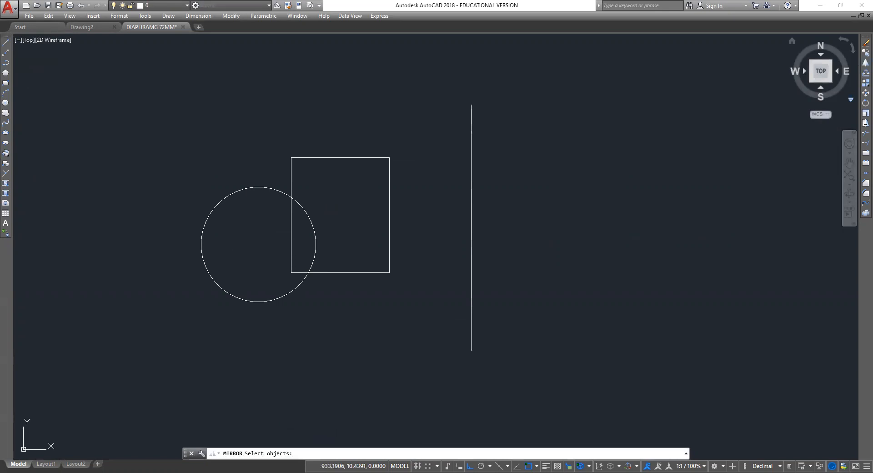
mouse_move(399, 121)
mouse_down()
mouse_move(152, 377)
mouse_move(205, 121)
mouse_move(210, 126)
mouse_up()
click(345, 158)
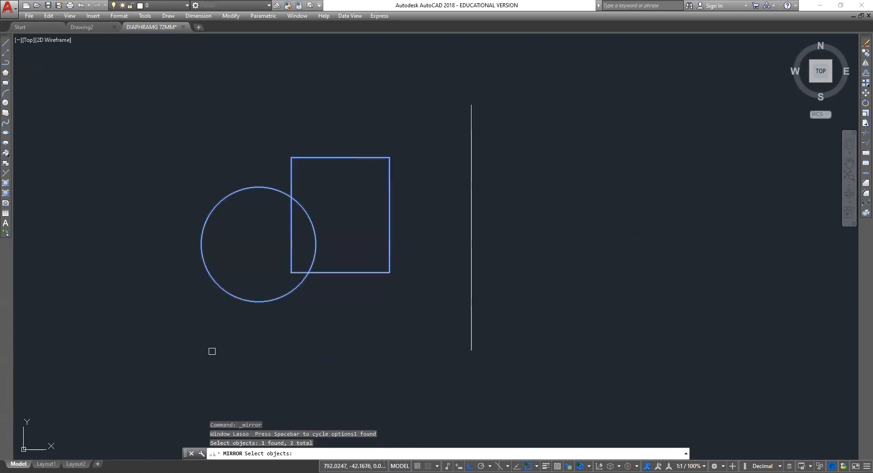
key(Return)
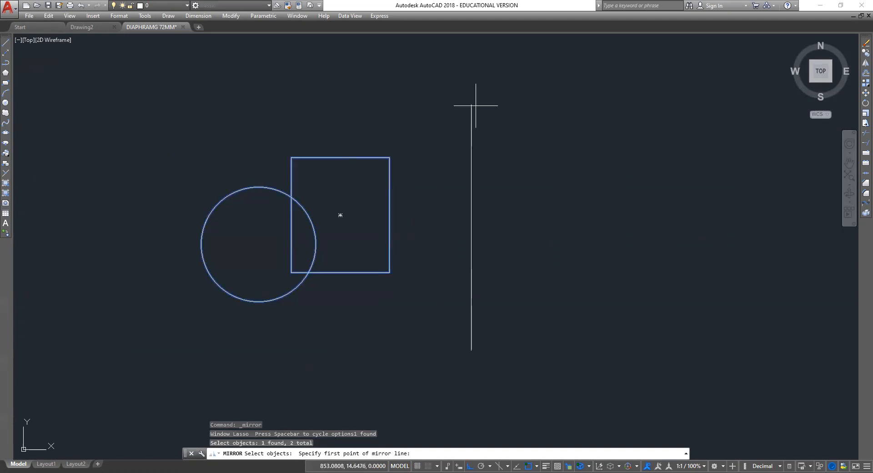
click(471, 105)
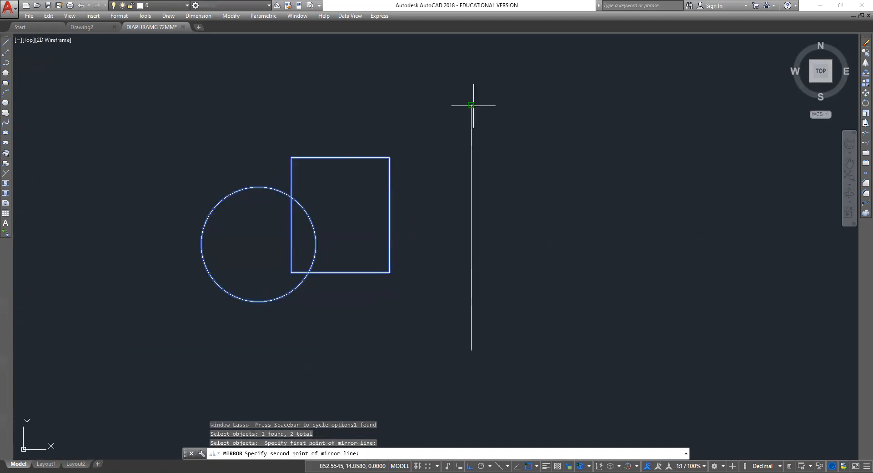
click(471, 350)
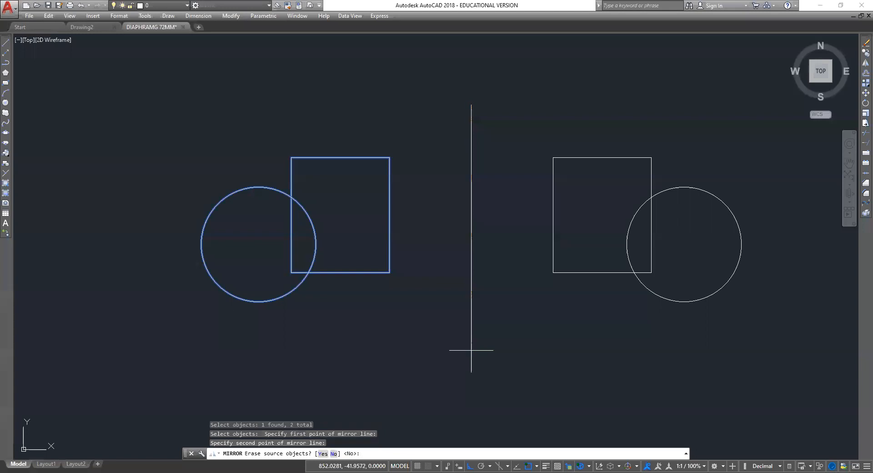
key(Return)
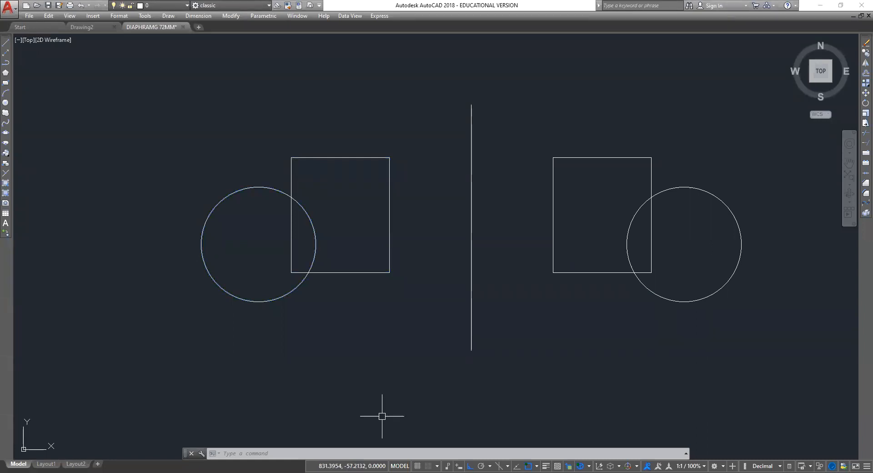
Step: Undo the mirror operation, the axis line, the circle and the rectangle, leaving the drawing area empty
key(ctrl+z)
key(ctrl+z)
key(ctrl+z)
key(ctrl+z)
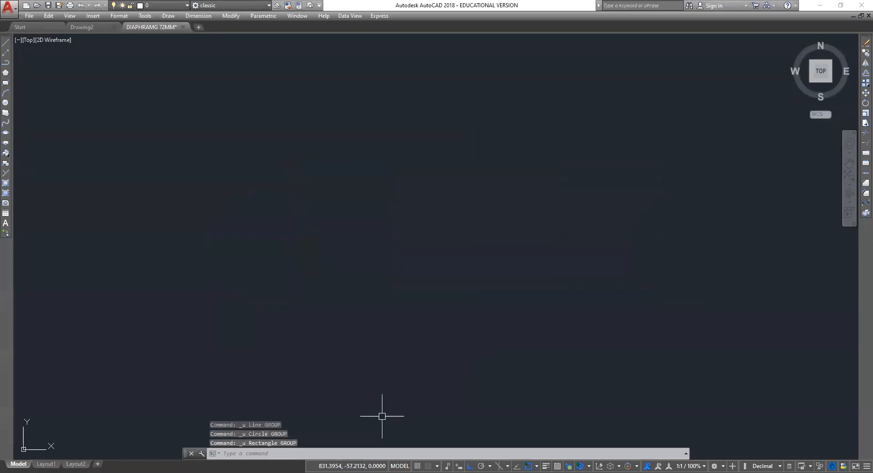
click(6, 83)
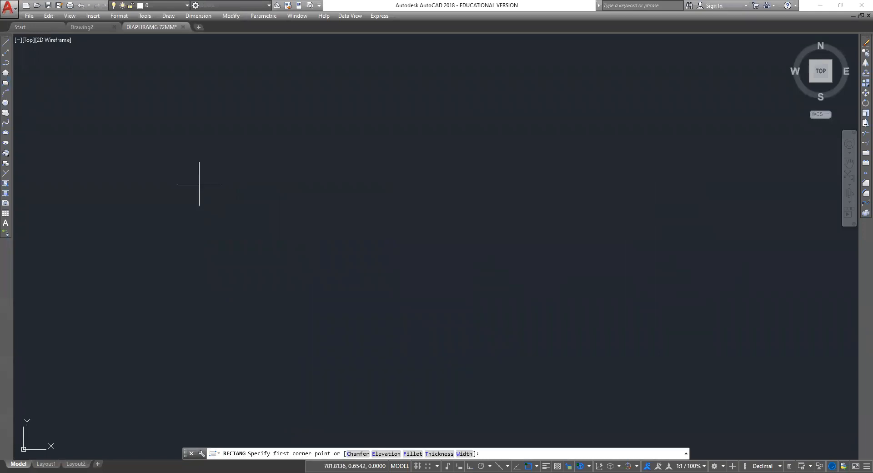
click(357, 309)
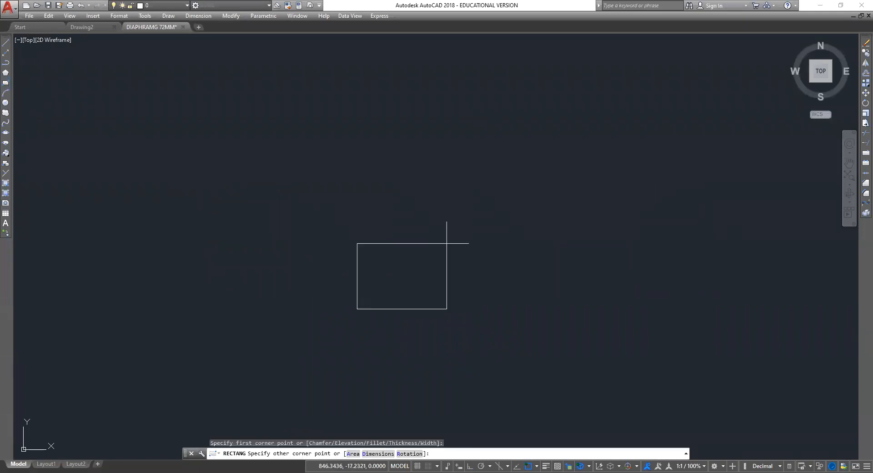
click(572, 118)
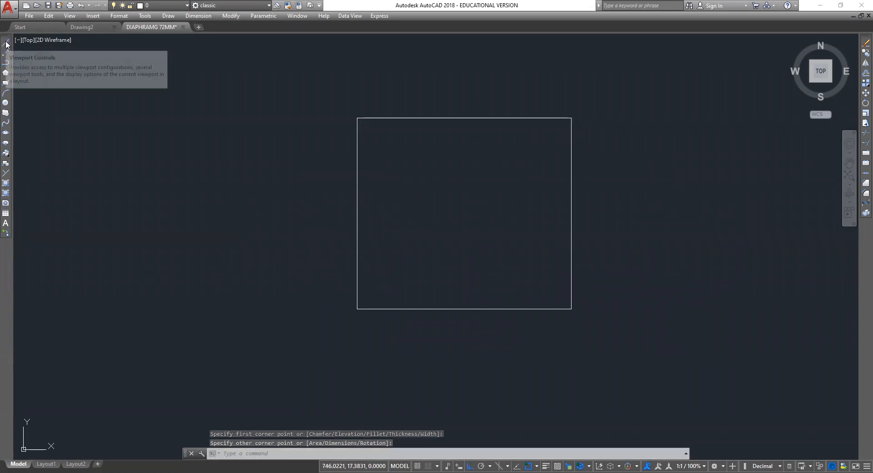
mouse_move(606, 100)
mouse_down()
mouse_move(512, 434)
mouse_move(240, 240)
mouse_move(269, 106)
mouse_up()
key(Delete)
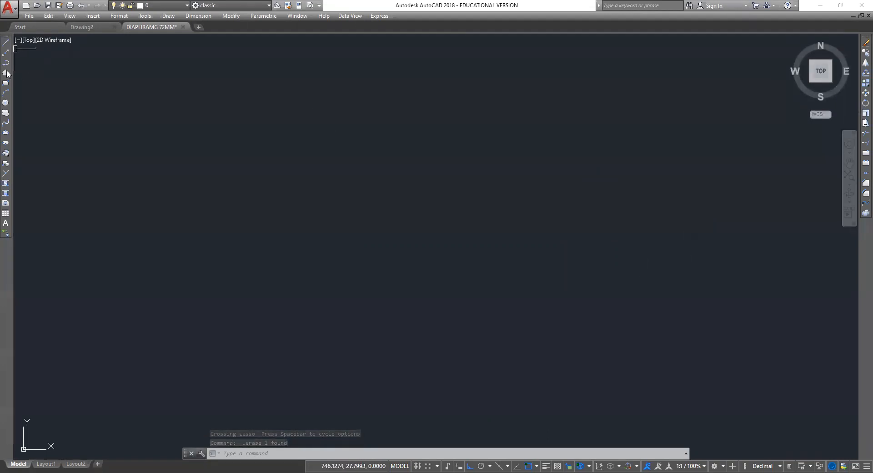
Step: Draw a vertical line upward from a point near the middle of the empty drawing area
click(6, 42)
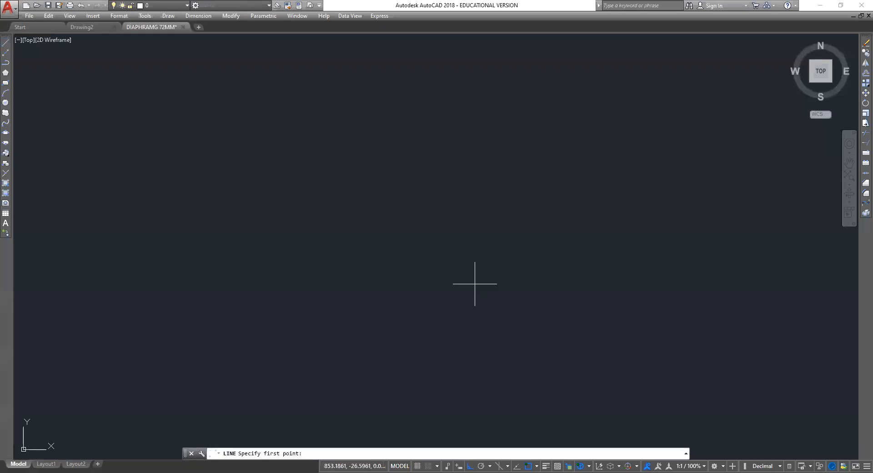
click(409, 267)
click(428, 122)
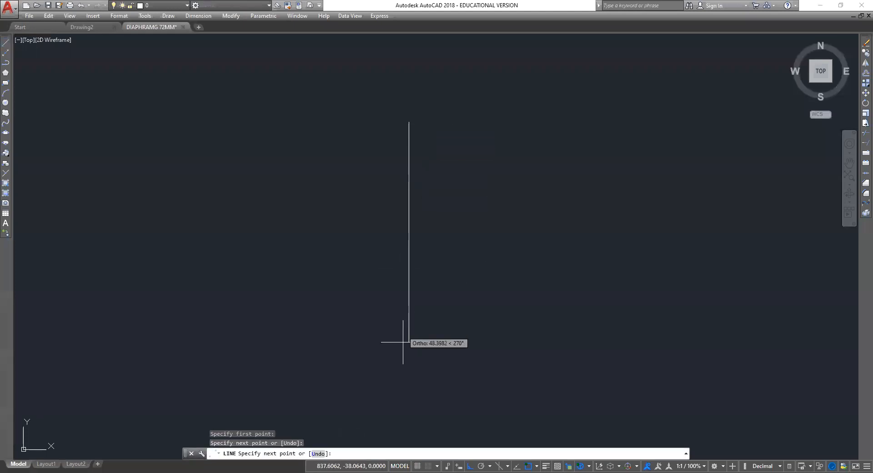
key(Escape)
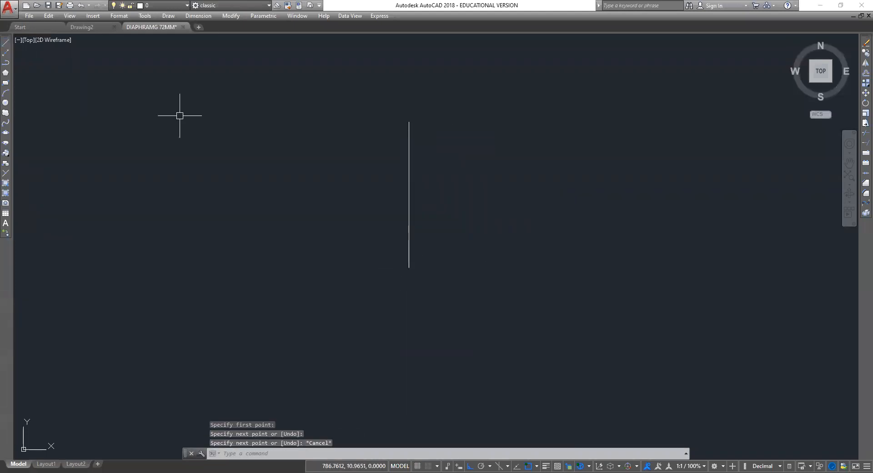
Step: Draw a short line downward from the vertical line's lower end and a longer horizontal line rightward from the same point
click(6, 43)
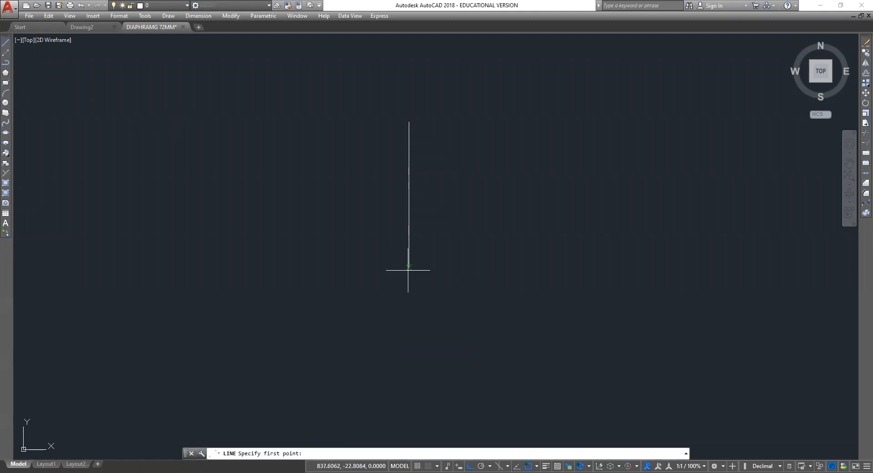
click(409, 304)
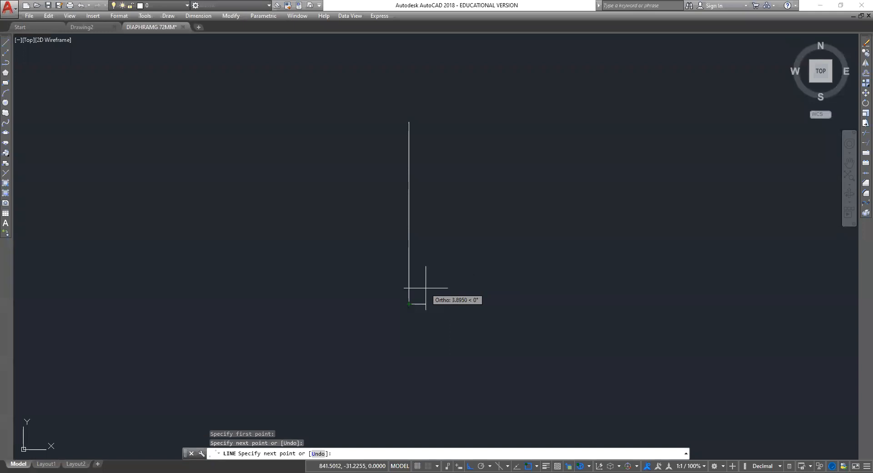
click(618, 253)
key(Escape)
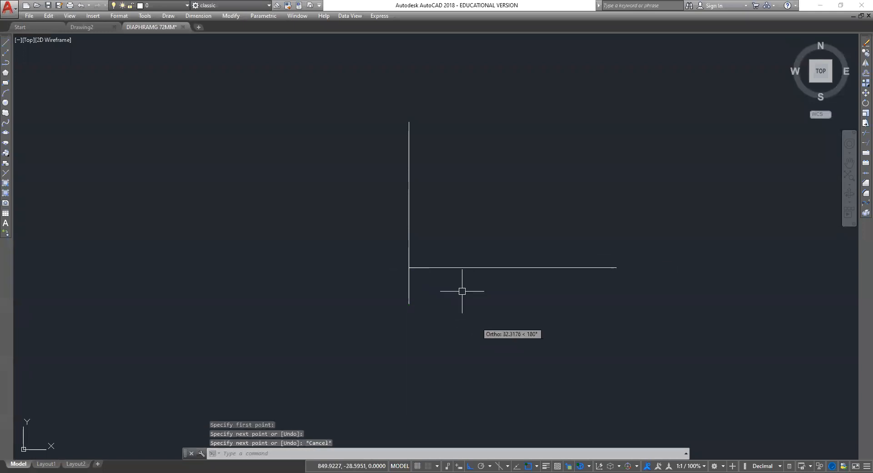
click(412, 224)
click(406, 229)
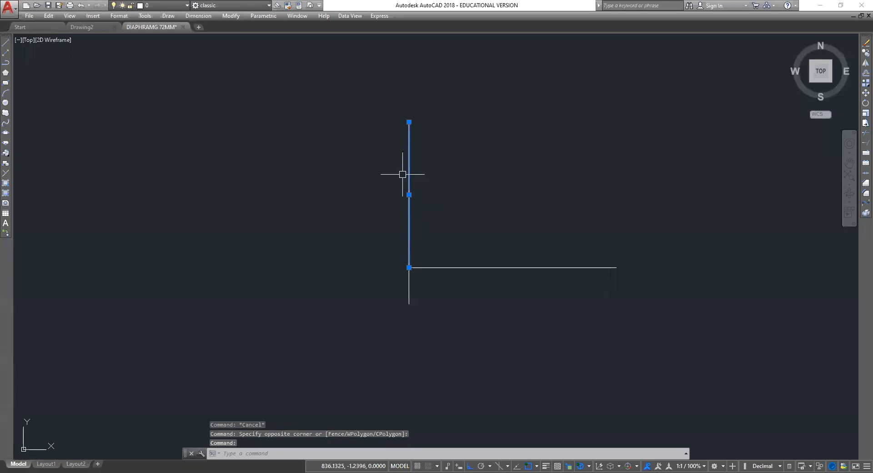
key(Escape)
key(Escape)
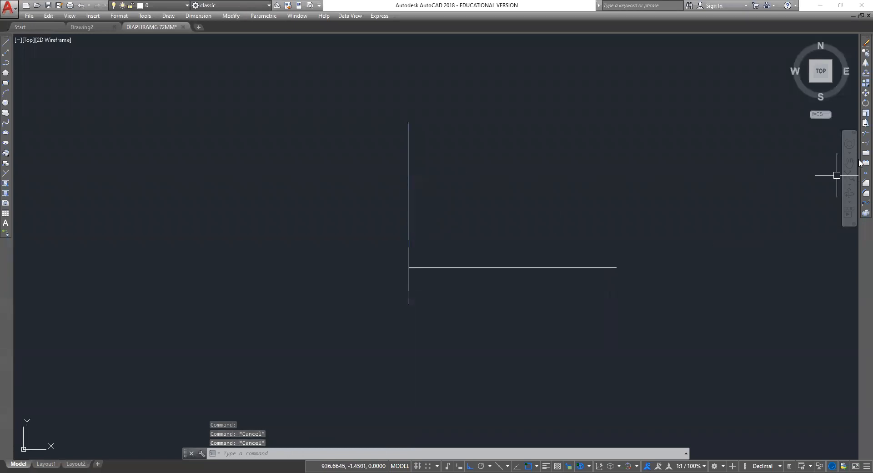
Step: Rotate the upper vertical line by 30 degrees about its lower endpoint, where the three lines meet
click(865, 103)
click(409, 207)
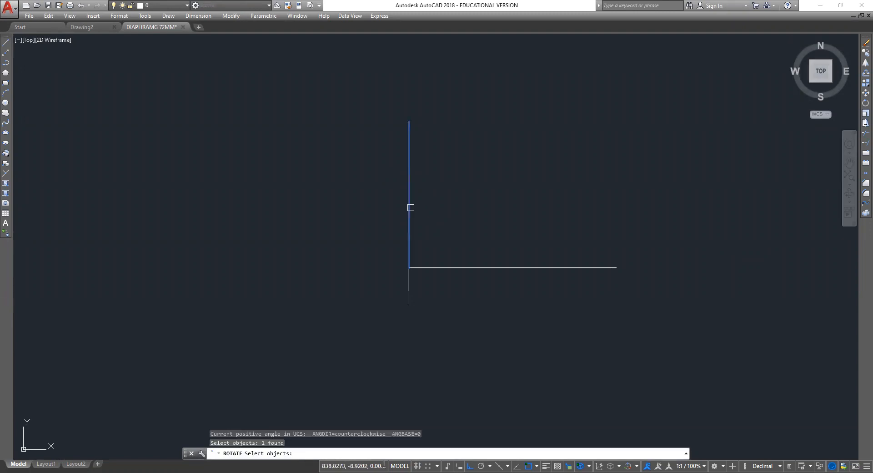
key(Return)
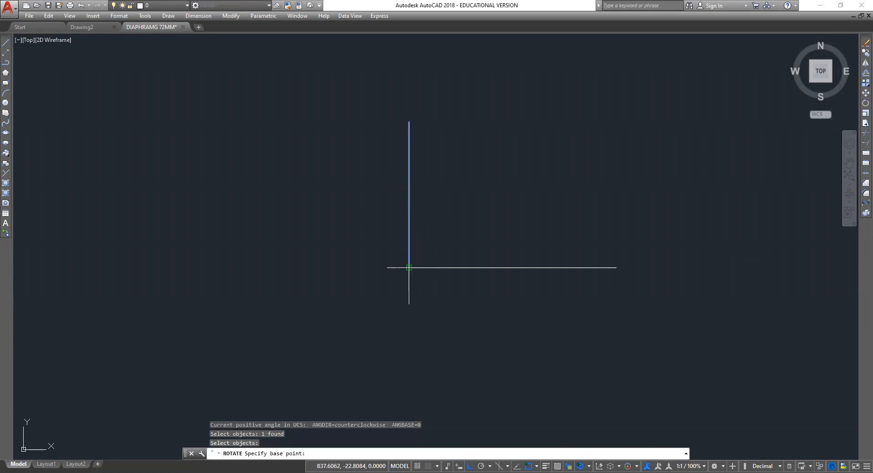
click(408, 267)
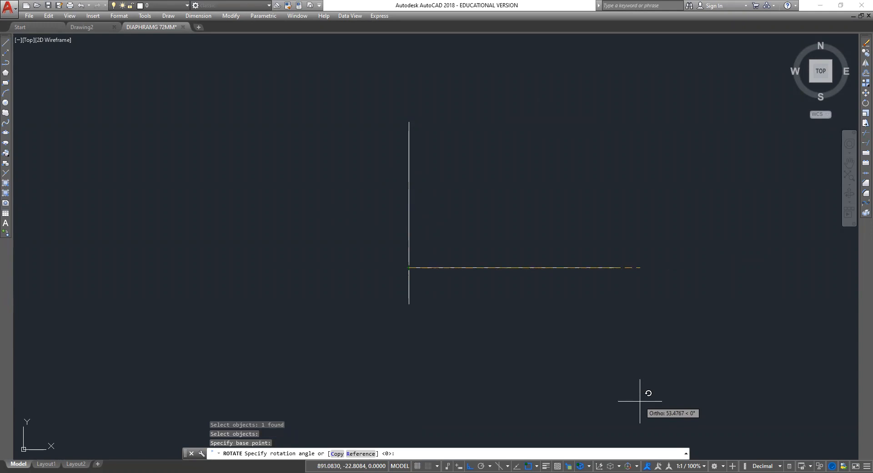
text(30)
key(Return)
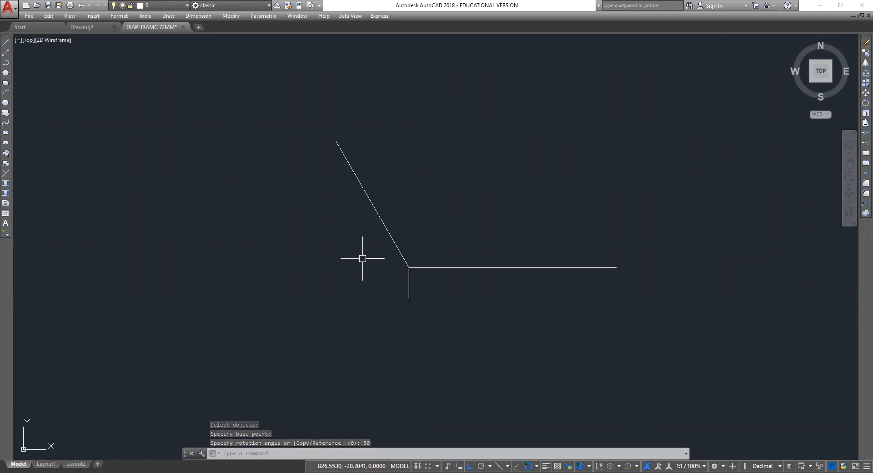
Step: Erase all three lines from the drawing area
mouse_move(717, 185)
mouse_down()
mouse_move(288, 347)
mouse_move(218, 41)
mouse_up()
key(Delete)
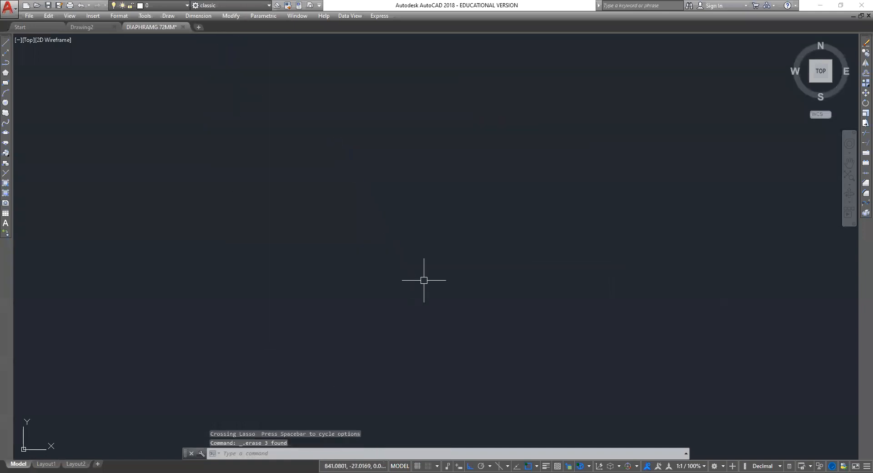
click(6, 84)
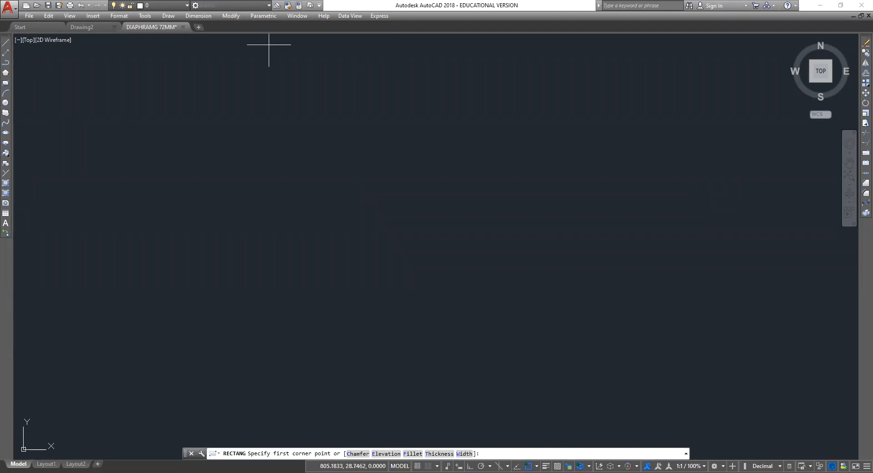
click(307, 289)
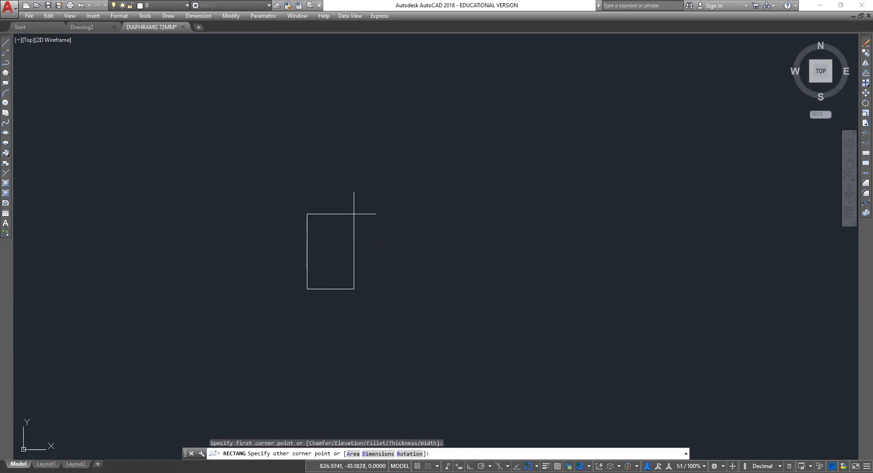
key(Escape)
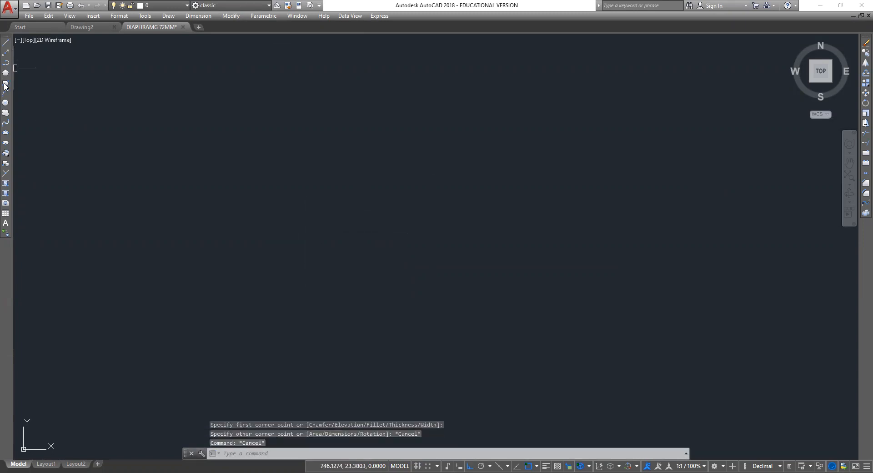
Step: Draw a closed rectangle from connected lines, 100 units wide and 50 units high, starting at its upper-left corner
click(7, 42)
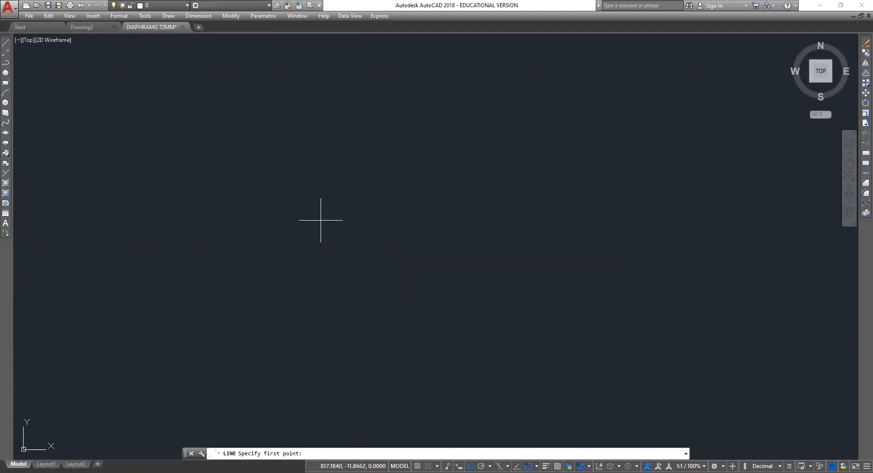
click(301, 211)
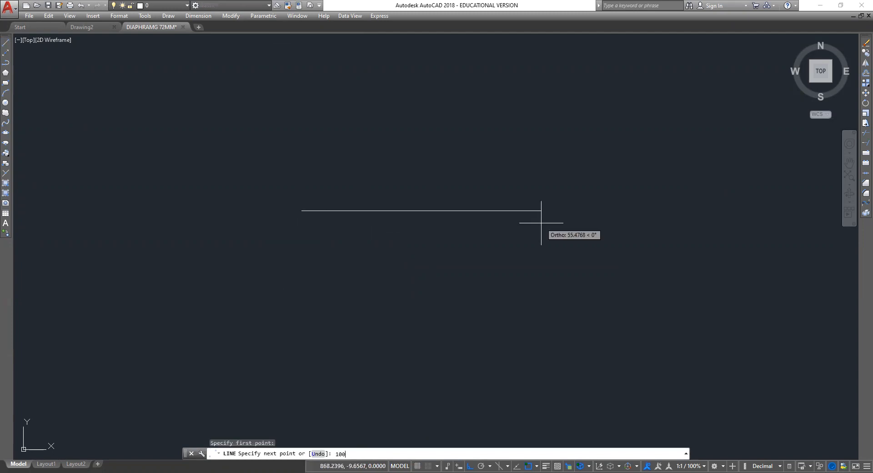
key(Return)
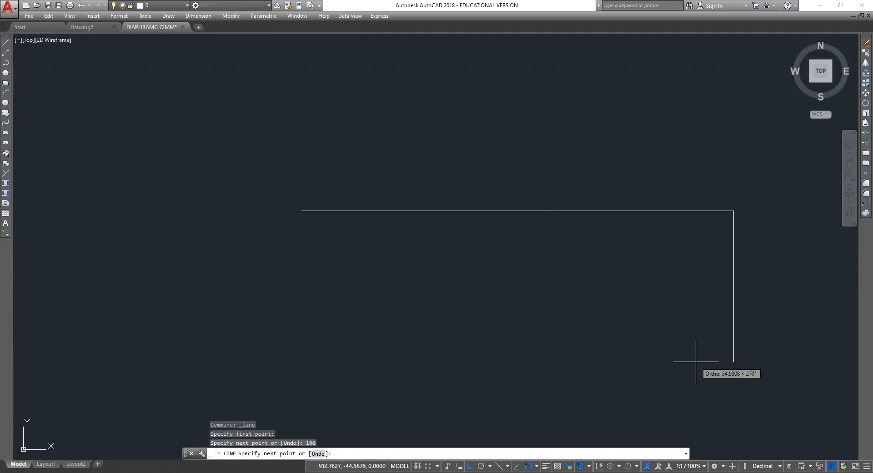
text(50)
key(Return)
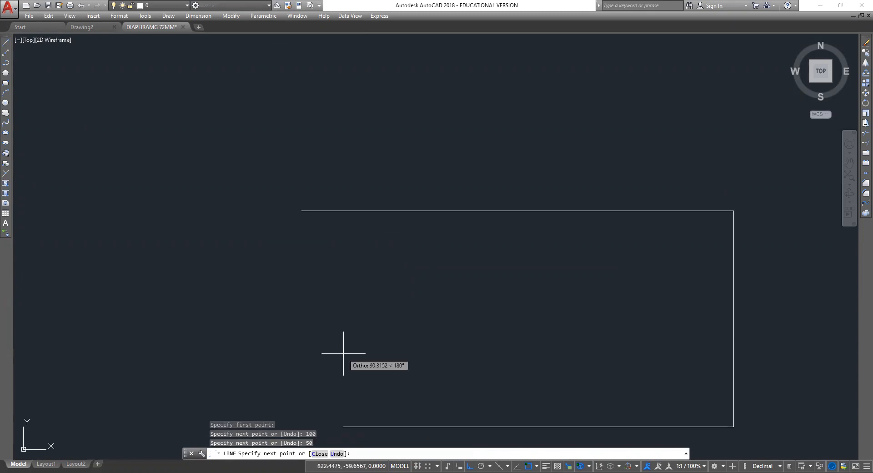
text(100)
key(Return)
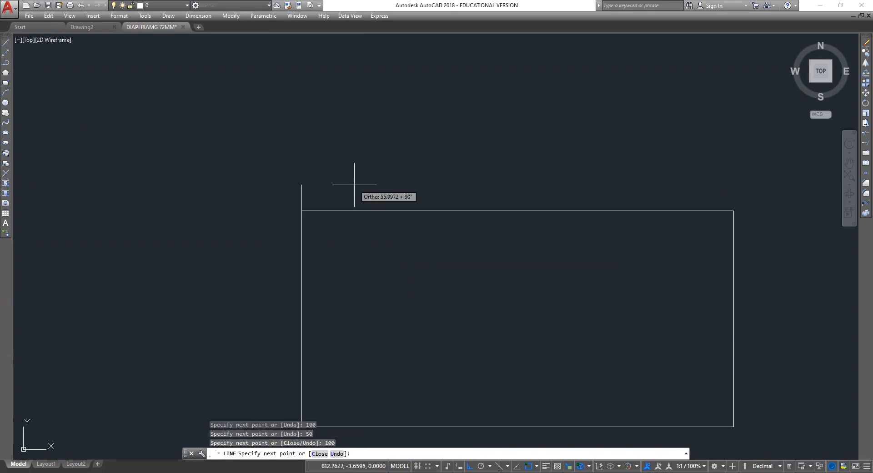
text(50)
key(Return)
key(Escape)
Step: Add a linear dimension for the rectangle's width, placed above its top edge
scroll(216, 198, down, 8)
scroll(360, 195, up, 2)
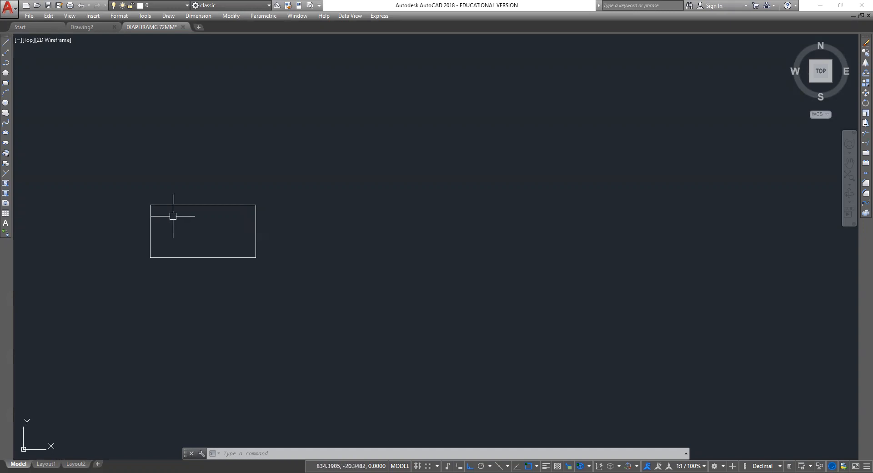
click(199, 15)
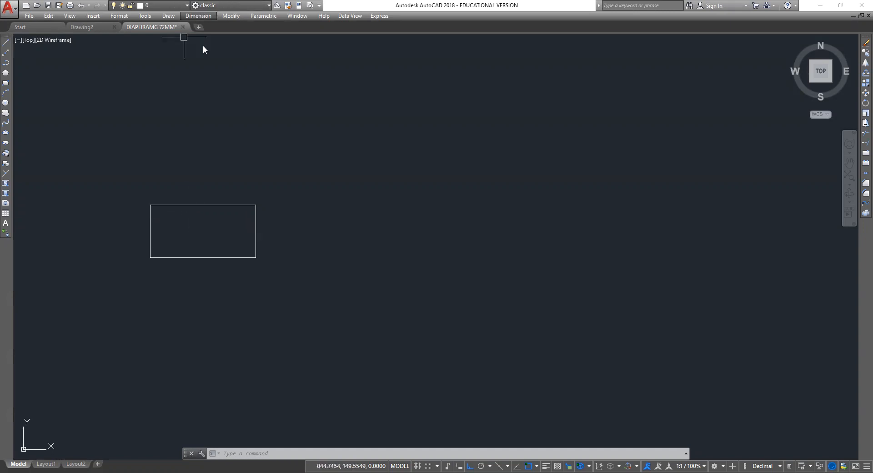
click(203, 39)
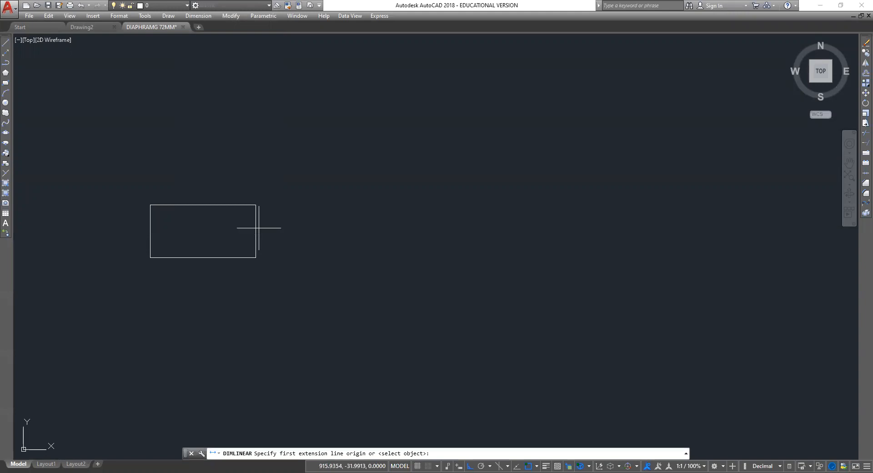
click(256, 205)
click(150, 205)
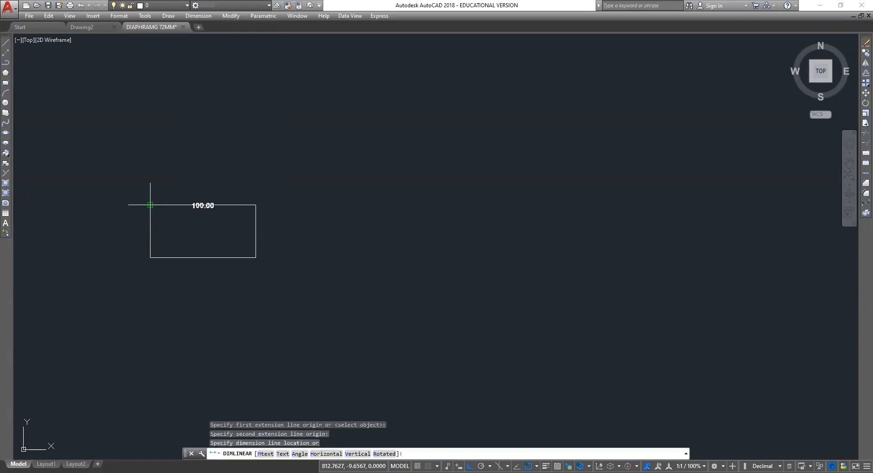
click(171, 185)
scroll(146, 221, up, 4)
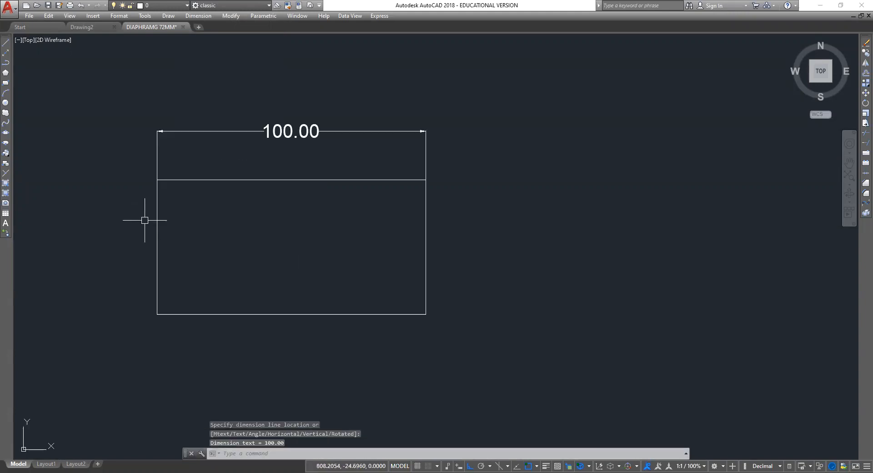
Step: Scale the rectangle and its dimension by a factor of .5 about the rectangle's lower-left corner
scroll(181, 230, down, 2)
click(865, 113)
mouse_move(452, 125)
mouse_down()
mouse_move(366, 351)
mouse_move(70, 178)
mouse_move(64, 143)
mouse_up()
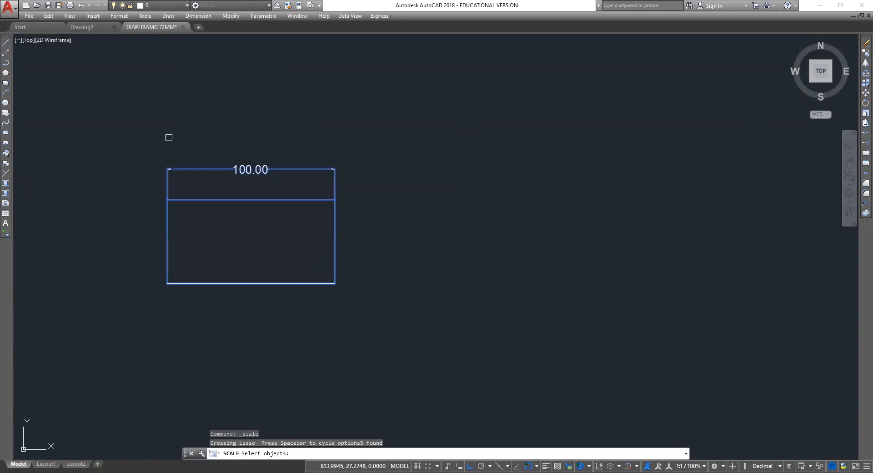
key(Return)
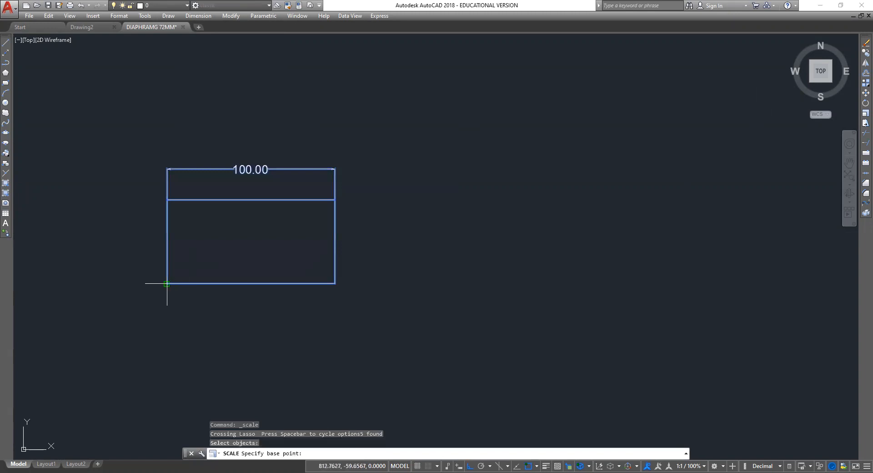
click(167, 284)
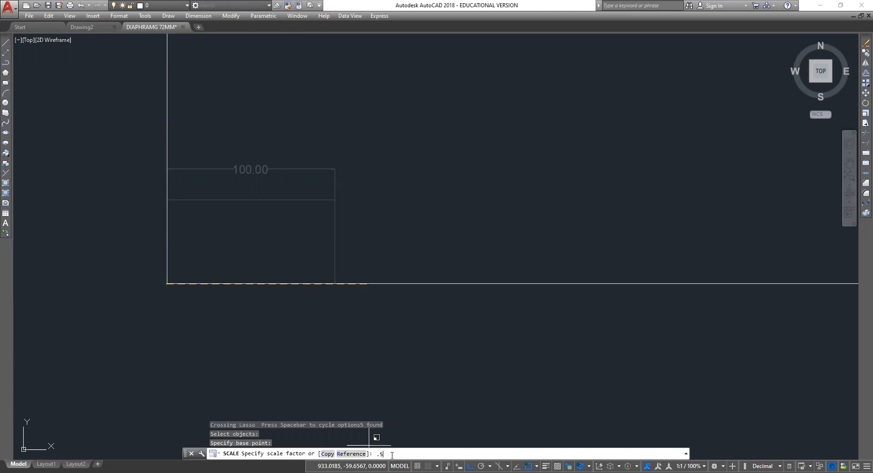
key(Return)
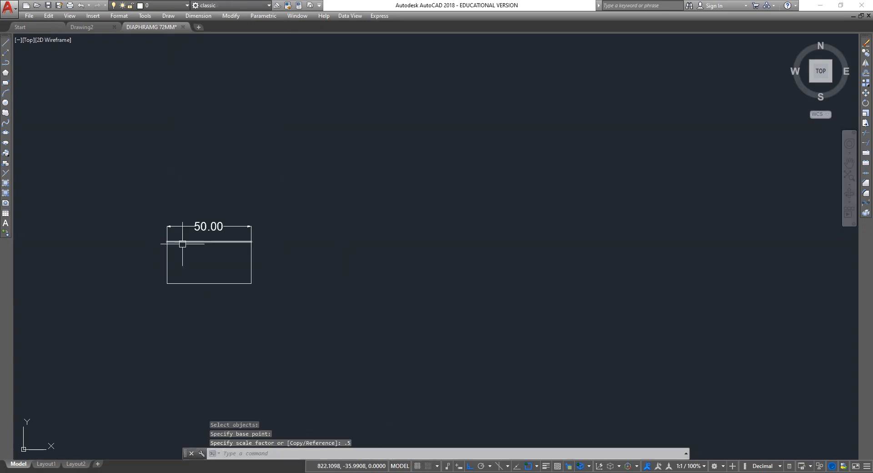
Step: Erase the scaled rectangle together with its width dimension
scroll(183, 244, up, 4)
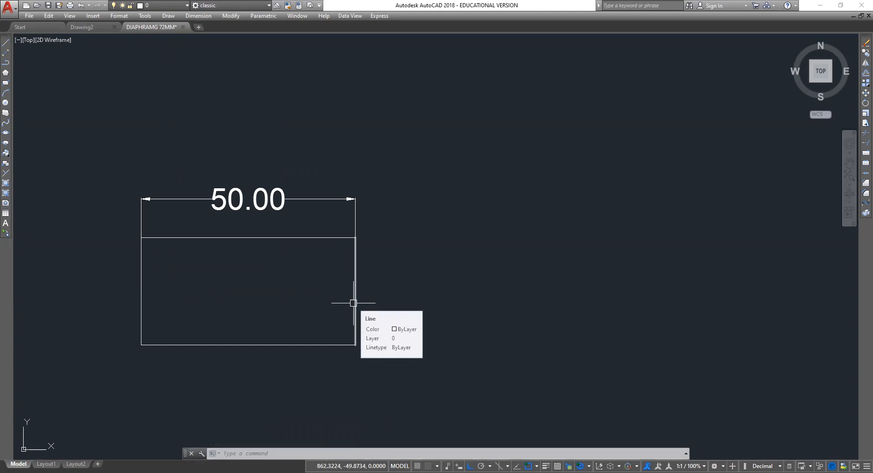
scroll(386, 218, down, 6)
mouse_move(471, 161)
mouse_down()
mouse_move(278, 306)
mouse_move(220, 117)
mouse_up()
key(Delete)
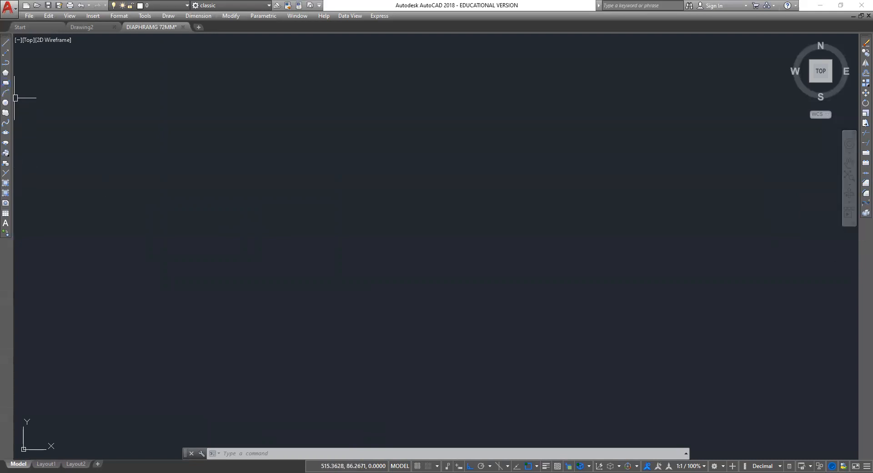
Step: Draw a rectangle in the middle of the empty drawing area
click(5, 83)
click(363, 306)
click(559, 190)
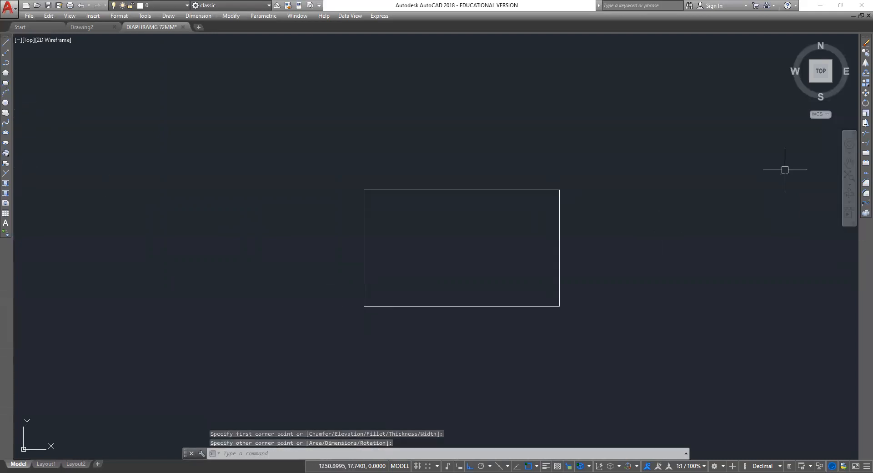
Step: Chamfer the rectangle's upper-right corner with distances of 10 on the right edge and 20 on the top edge, and undo the chamfer
click(865, 183)
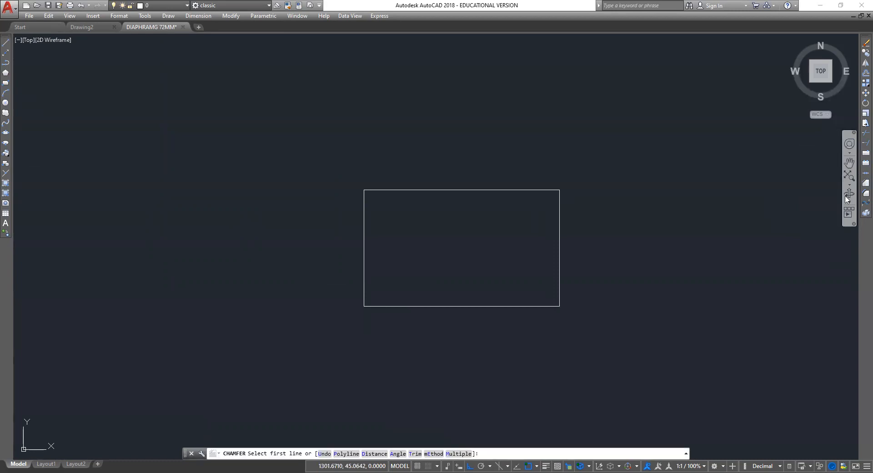
click(375, 454)
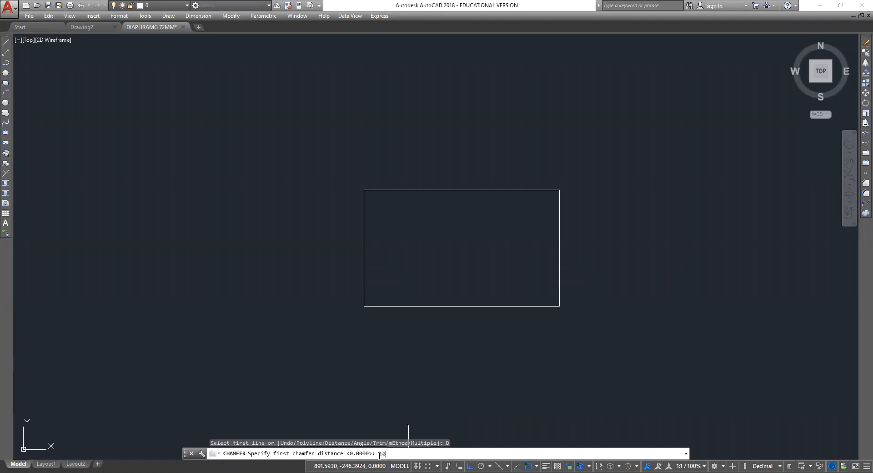
key(Return)
text(20)
key(Return)
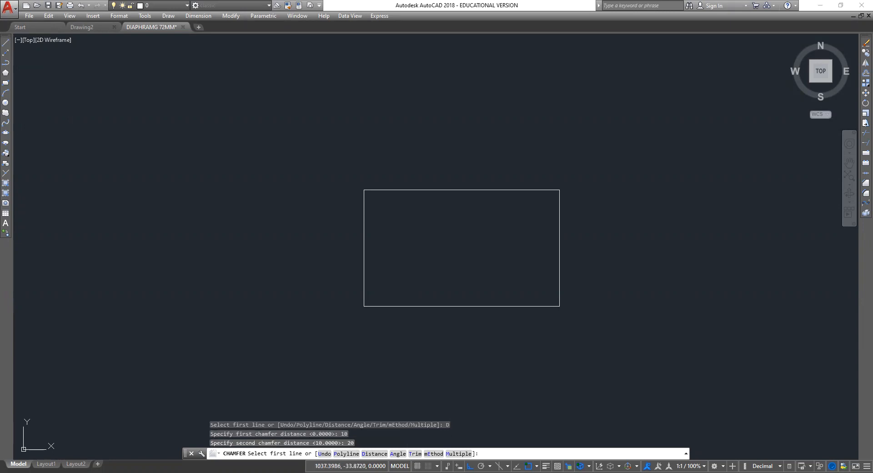
click(559, 223)
click(534, 190)
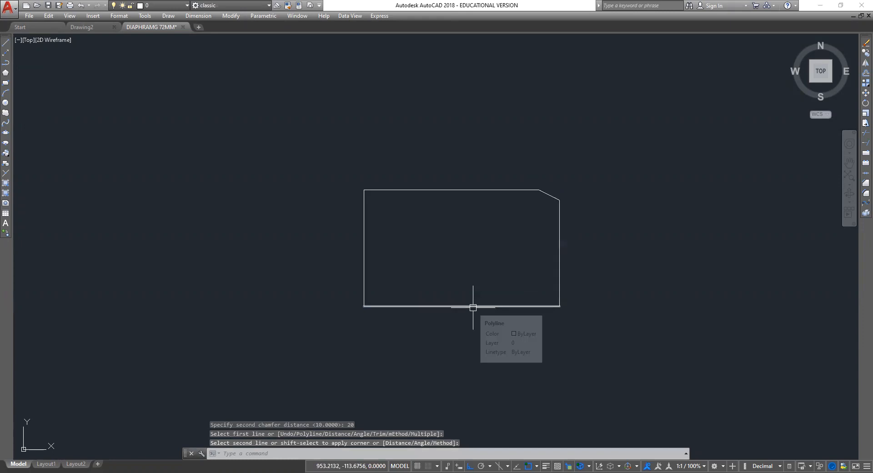
key(ctrl+z)
Step: Chamfer the rectangle's upper-right corner by the Angle option, with a length of 40 on the right edge and an angle of 50 degrees
click(866, 183)
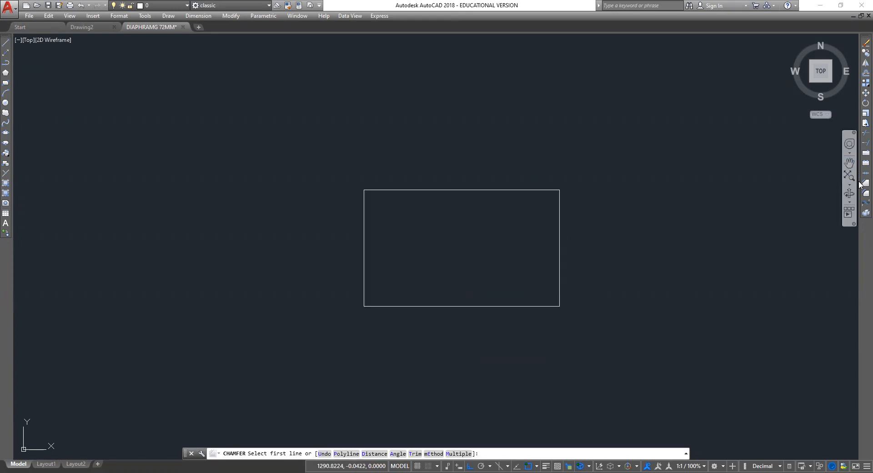
click(394, 454)
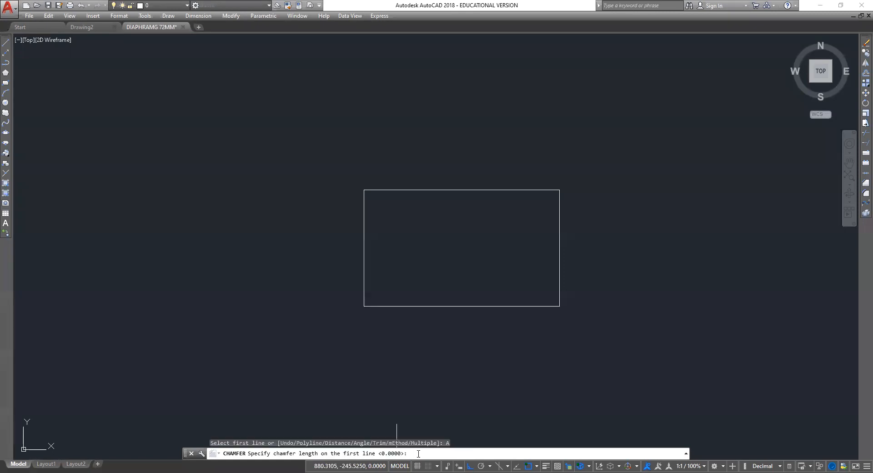
text(40)
key(Return)
text(50)
key(Return)
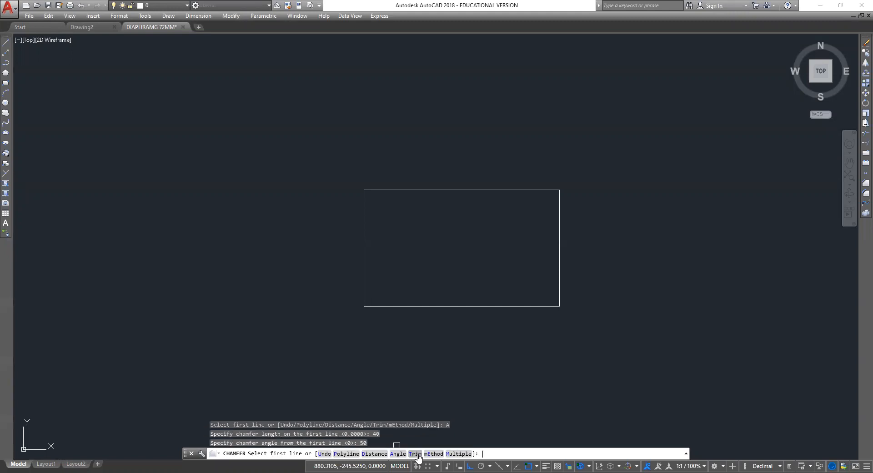
click(556, 228)
click(520, 190)
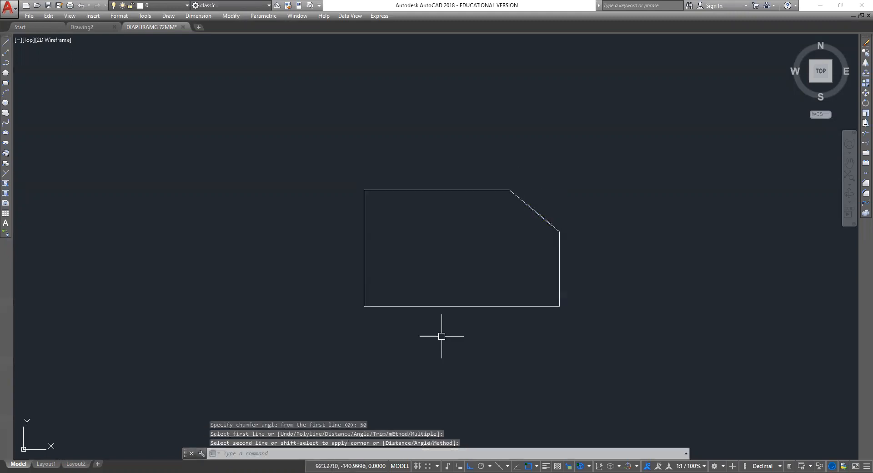
Step: Add an angular dimension between the chamfer line and the rectangle's right edge, placed above the chamfer
click(195, 16)
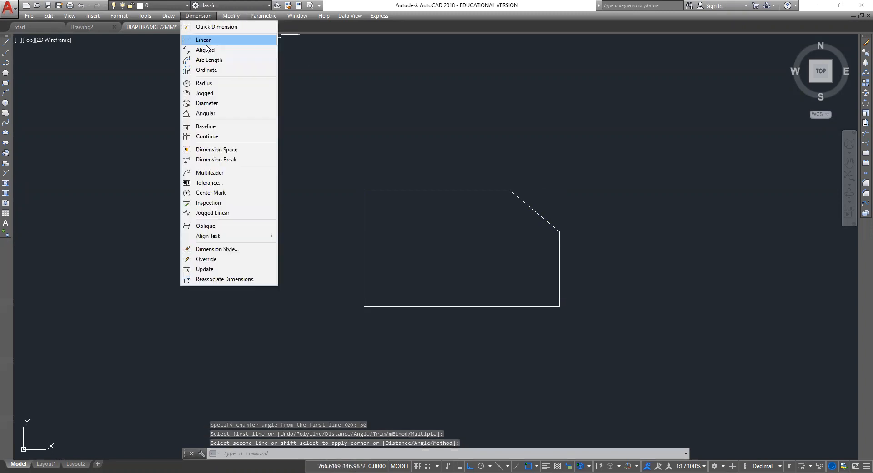
click(205, 113)
click(545, 221)
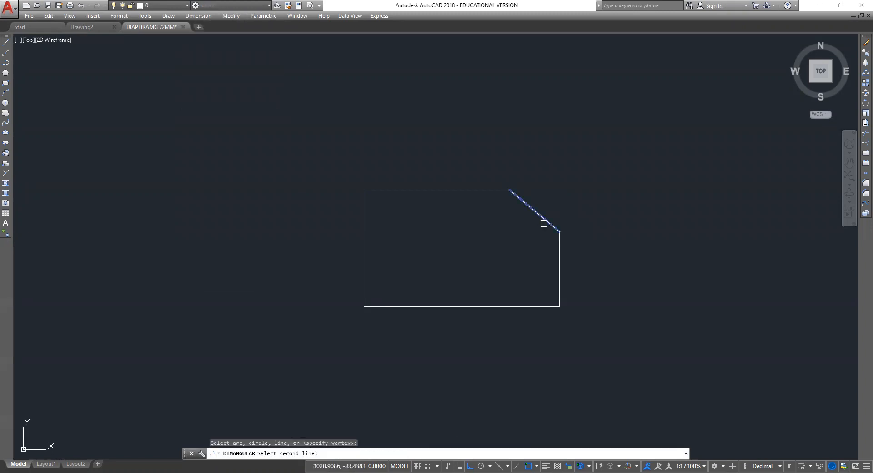
click(559, 242)
click(547, 182)
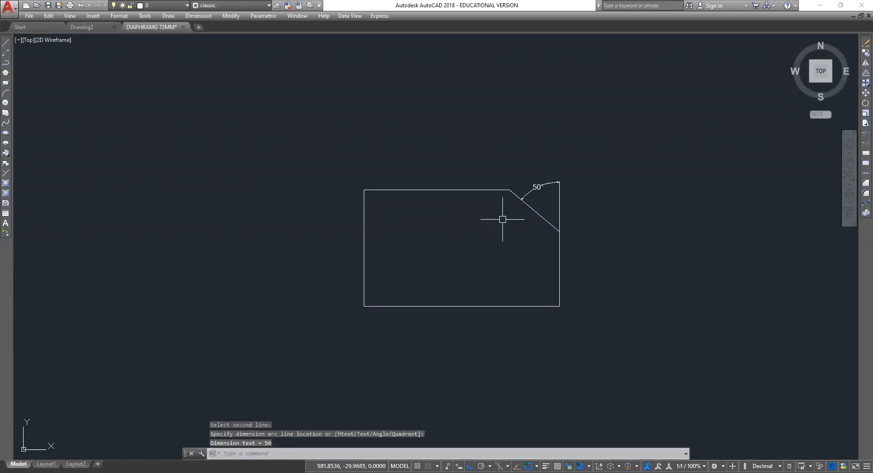
Step: Add a horizontal linear dimension between the chamfer's two endpoints, placed above the angular dimension
scroll(521, 182, up, 3)
click(188, 17)
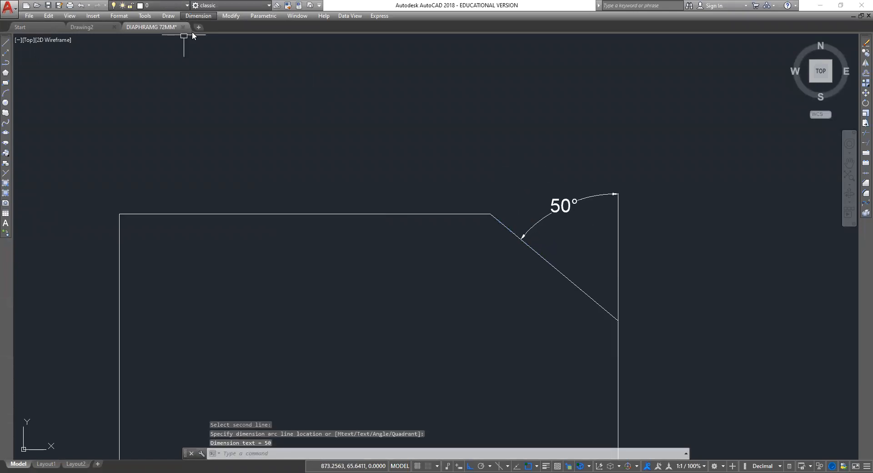
click(203, 41)
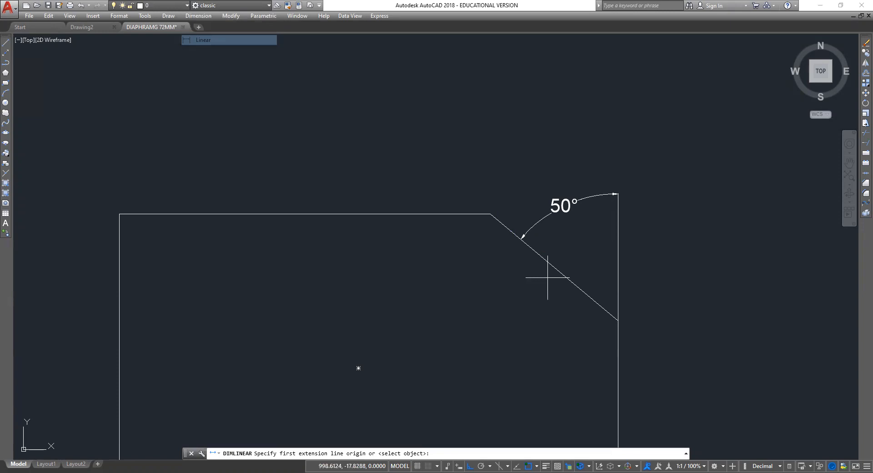
click(618, 320)
click(490, 214)
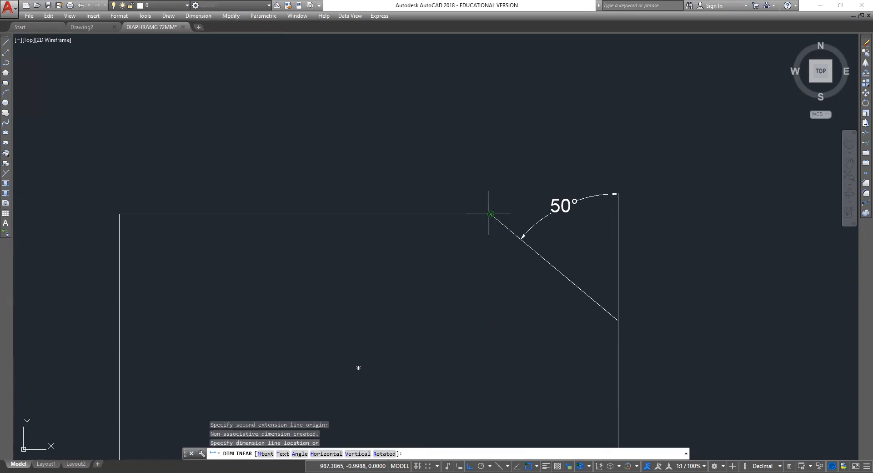
click(517, 153)
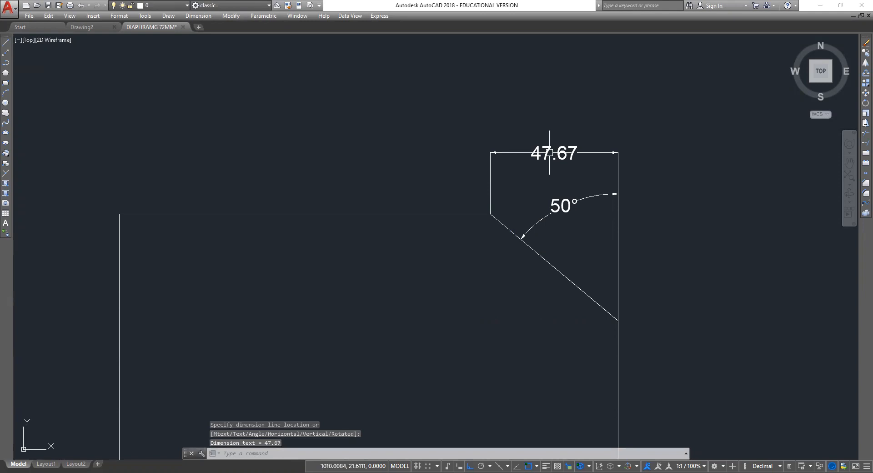
Step: Erase the horizontal dimension above the chamfer
scroll(506, 206, down, 4)
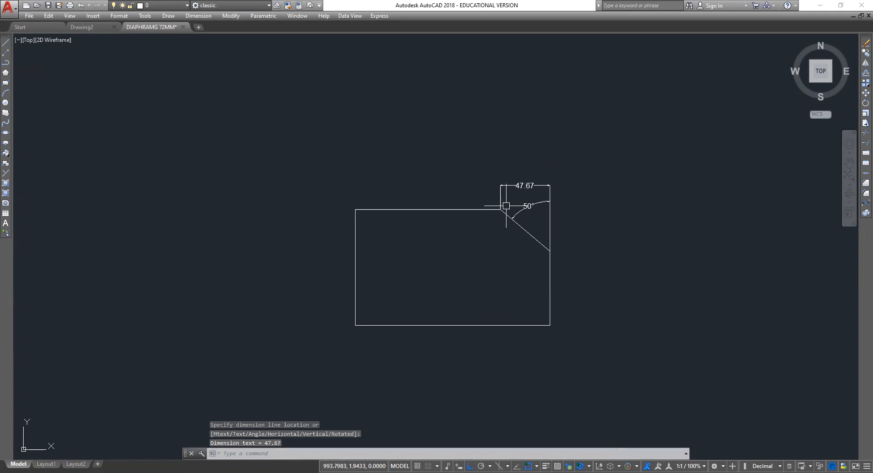
click(533, 186)
key(Delete)
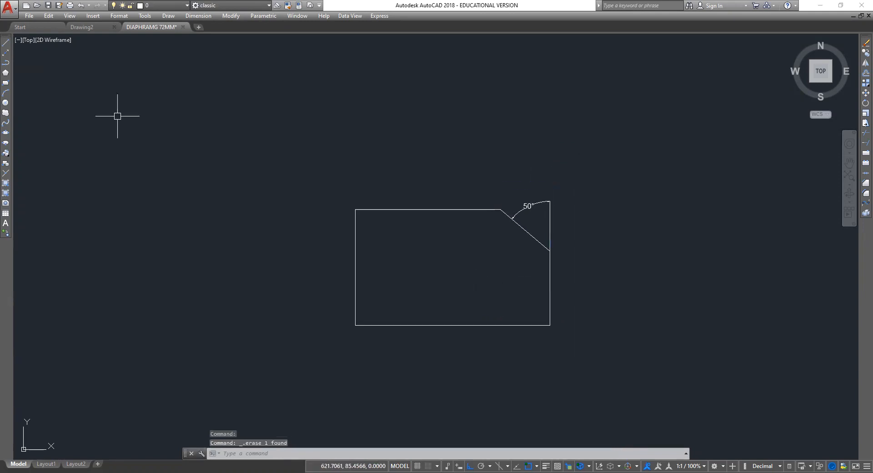
Step: Add a vertical linear dimension between the chamfer's endpoints, placed to the right of the rectangle
click(199, 16)
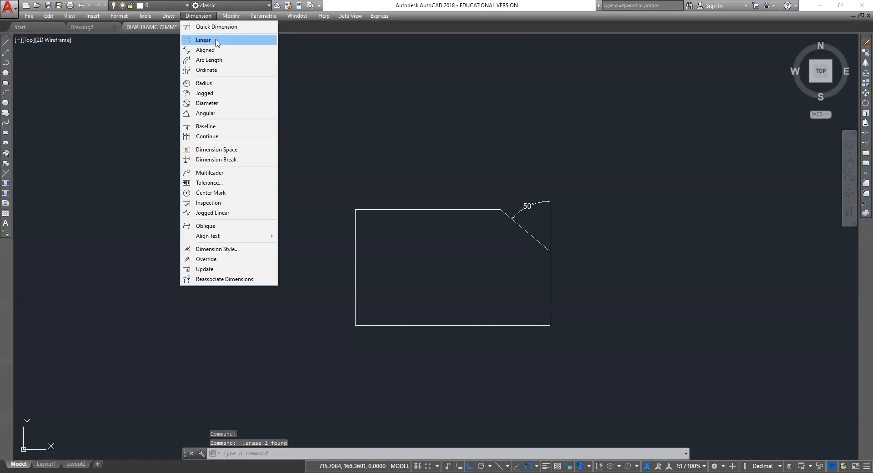
click(214, 40)
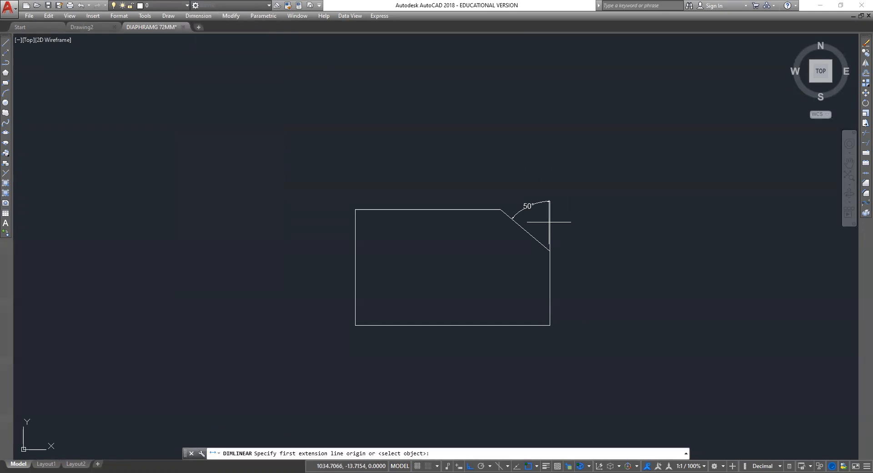
click(501, 209)
click(550, 250)
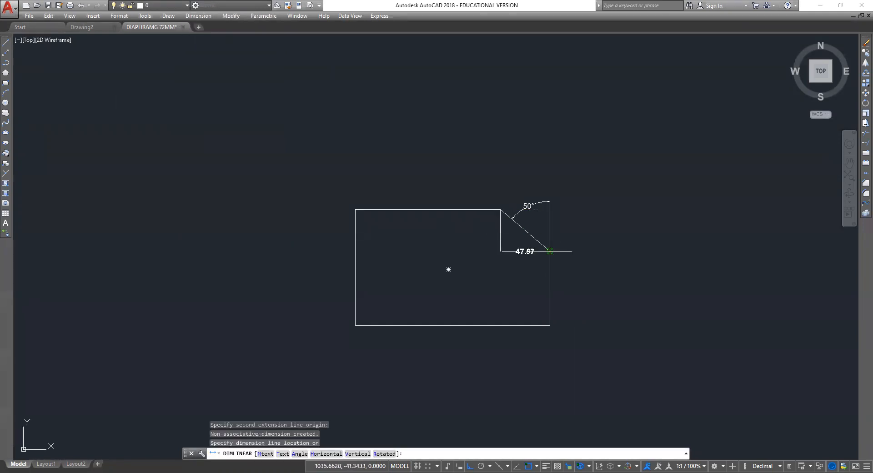
click(590, 234)
scroll(549, 220, up, 4)
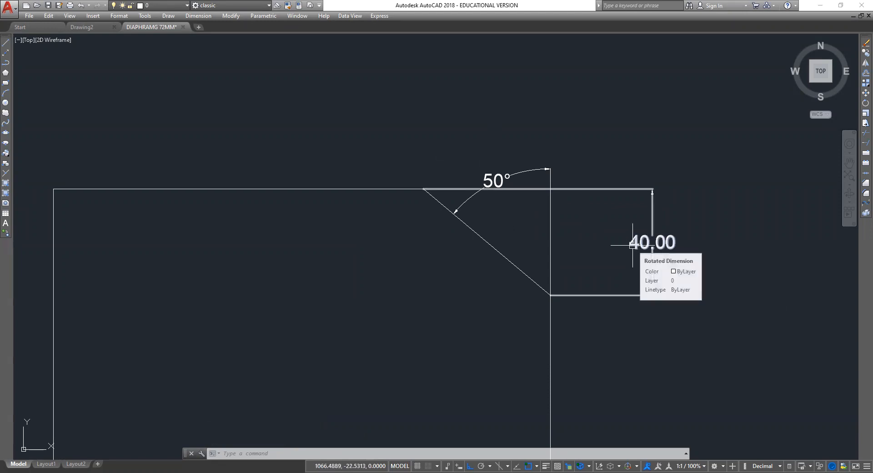
Step: Undo the dimensions, the chamfer and the rectangle until the drawing area is empty
key(ctrl+z)
key(ctrl+z)
key(ctrl+z)
key(ctrl+z)
key(ctrl+z)
key(ctrl+z)
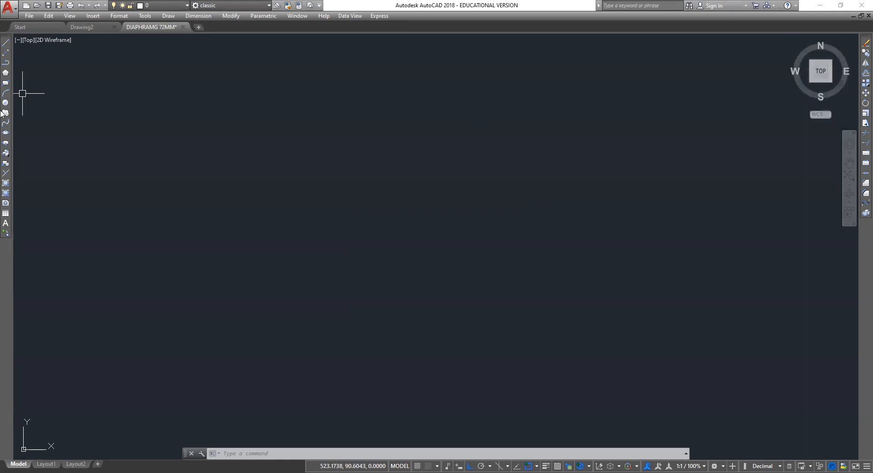
Step: Draw a large rectangle in the drawing area and a small circle inside its lower-left corner
click(6, 83)
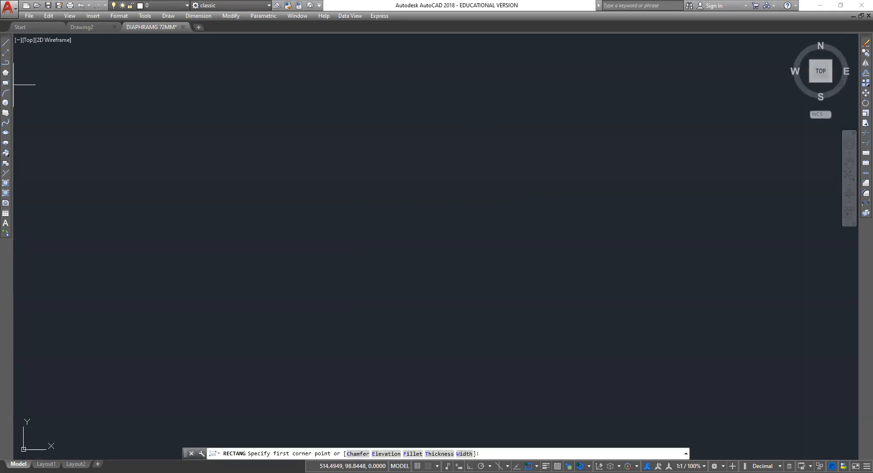
click(223, 295)
click(550, 129)
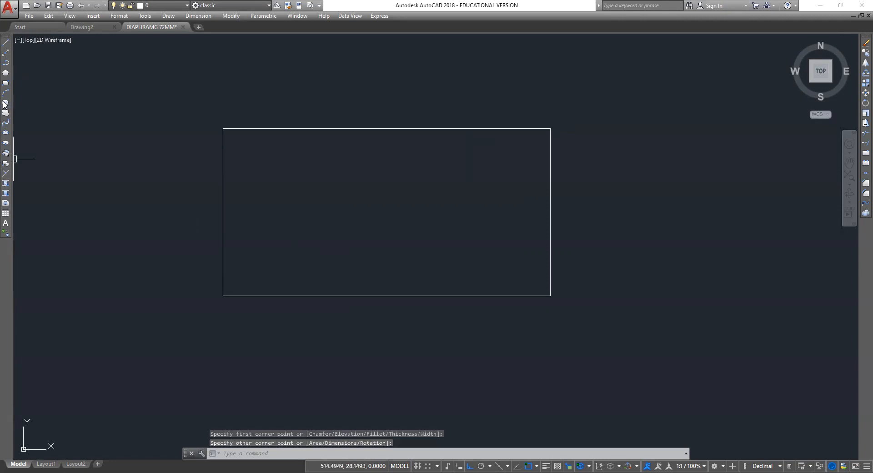
click(6, 103)
click(250, 271)
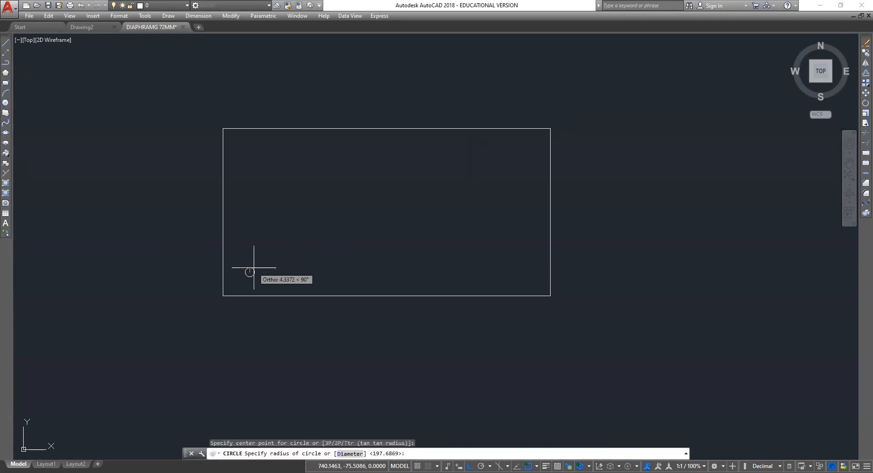
click(256, 269)
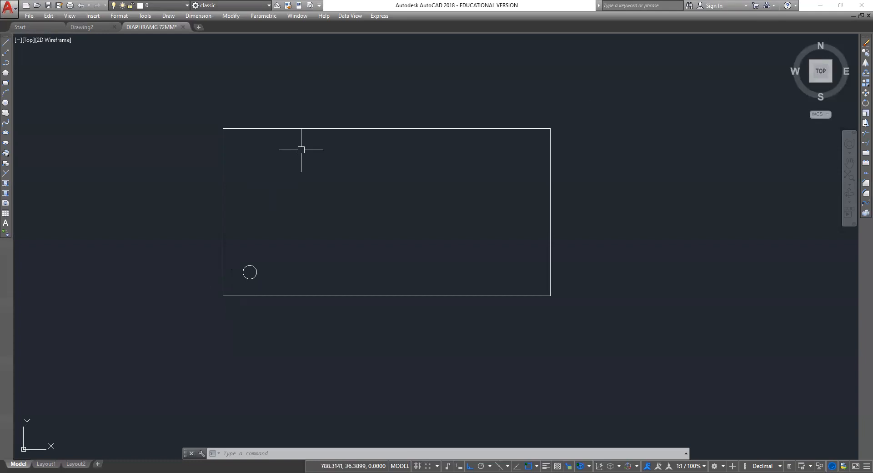
Step: Create a rectangular array of the small circle with 10 columns spaced 30 apart
click(861, 86)
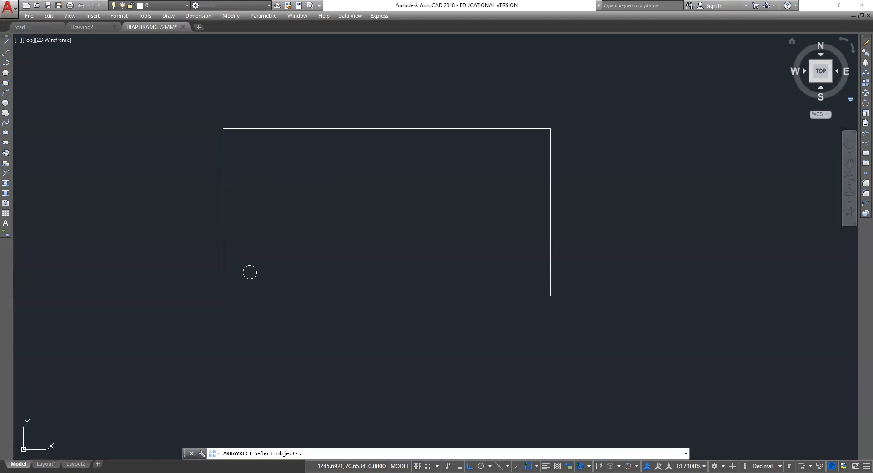
click(250, 279)
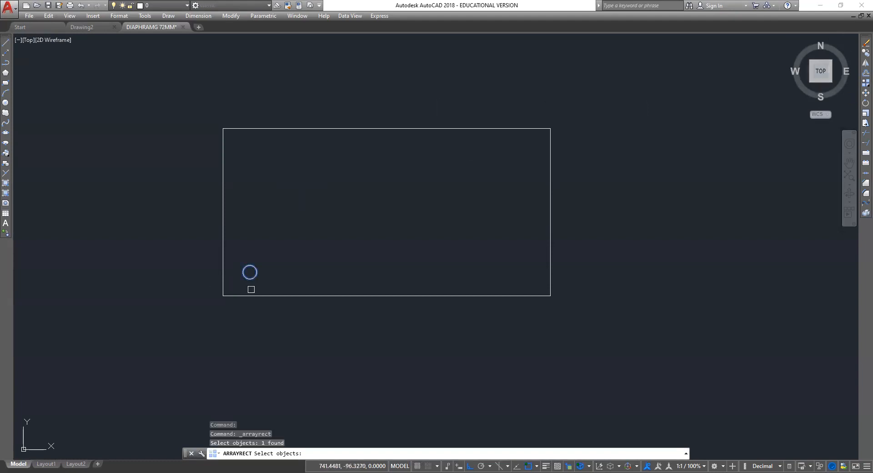
key(Return)
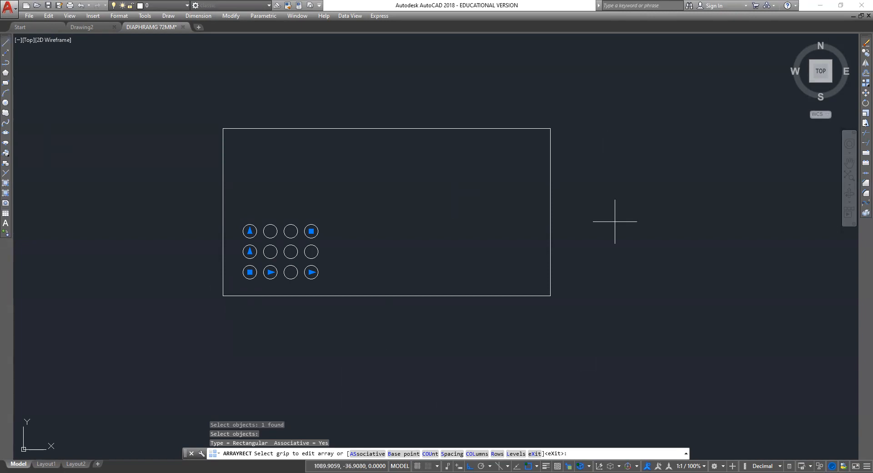
click(605, 157)
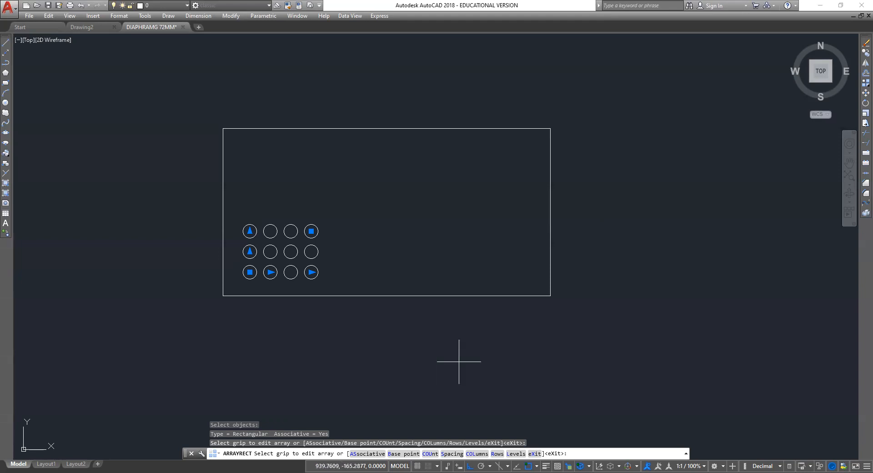
click(473, 454)
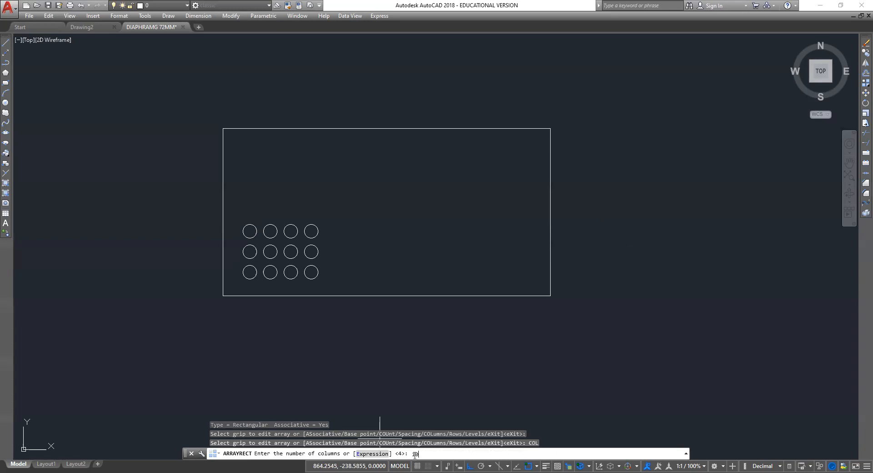
key(Return)
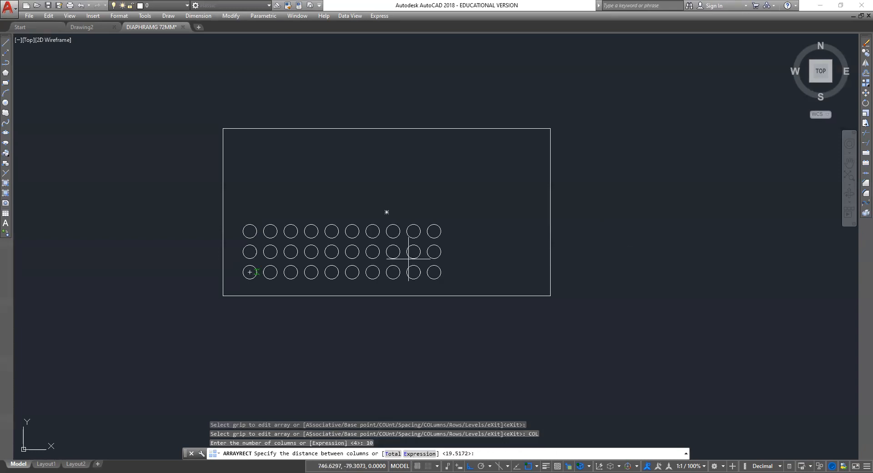
text(30)
key(Return)
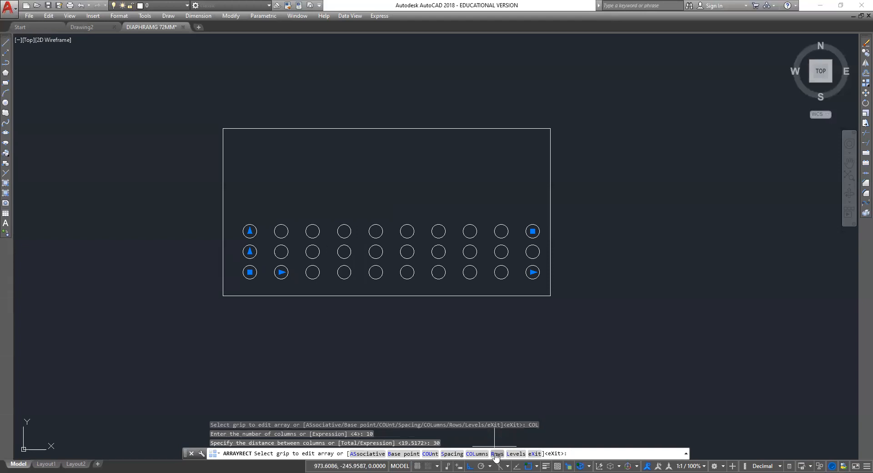
Step: Set the circle array to 7 rows spaced 20 apart, keep the default elevation increment, and finish the array
click(497, 454)
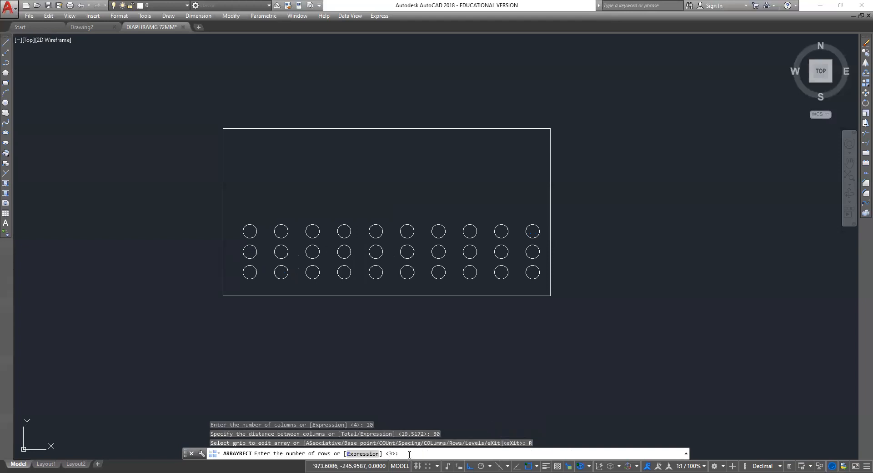
text(7)
key(Return)
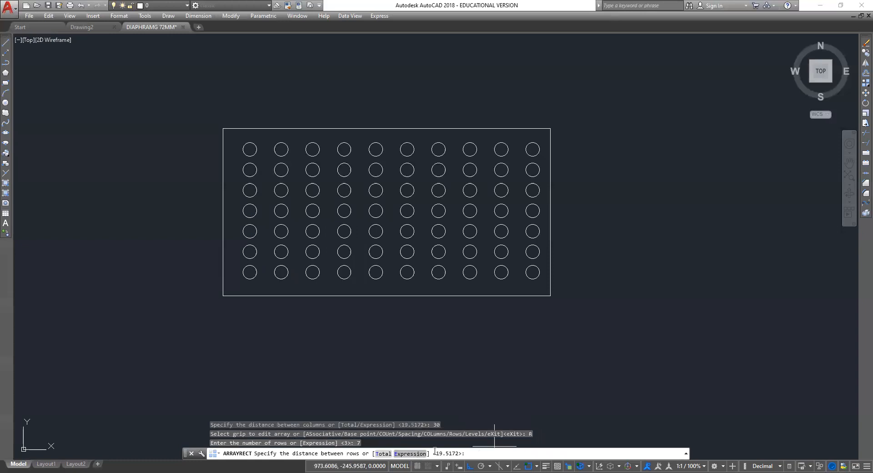
text(20)
key(Return)
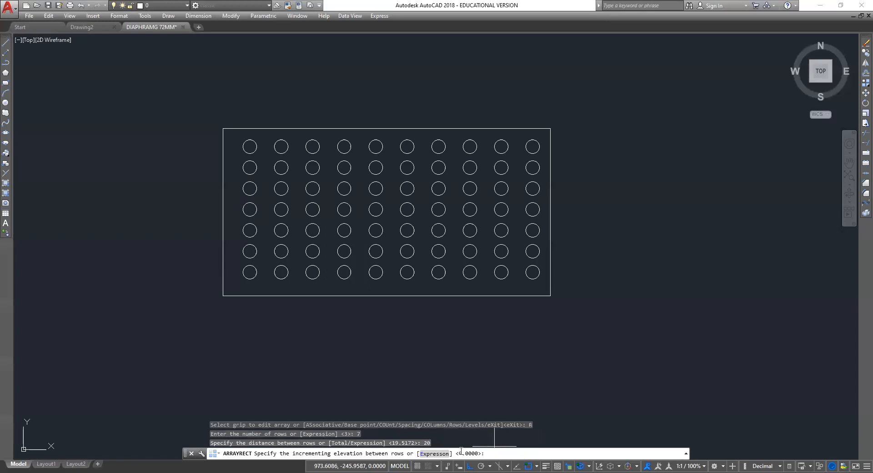
key(Return)
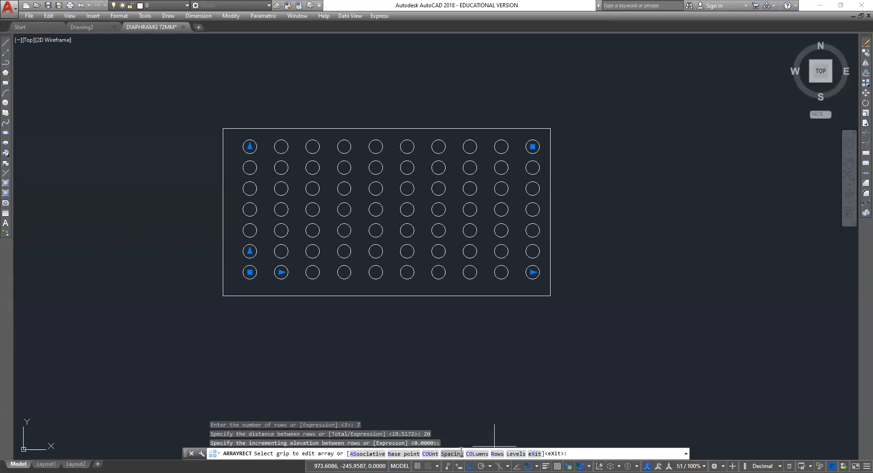
key(Escape)
key(Escape)
click(499, 385)
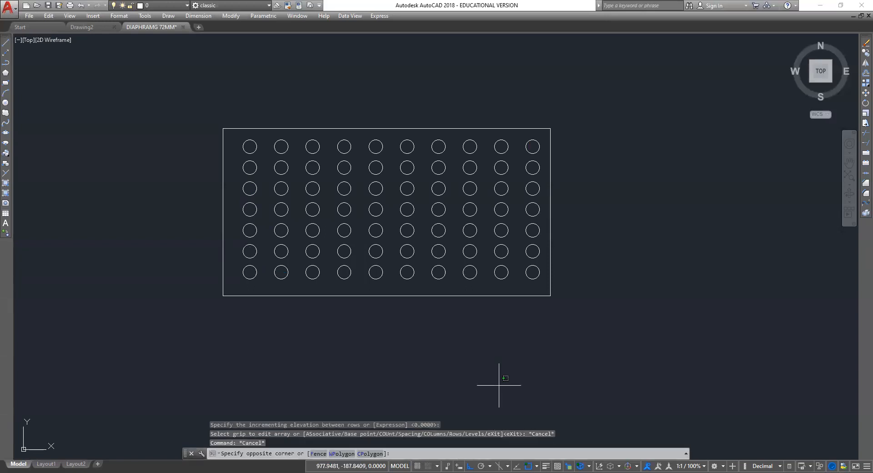
key(Escape)
key(Escape)
key(Escape)
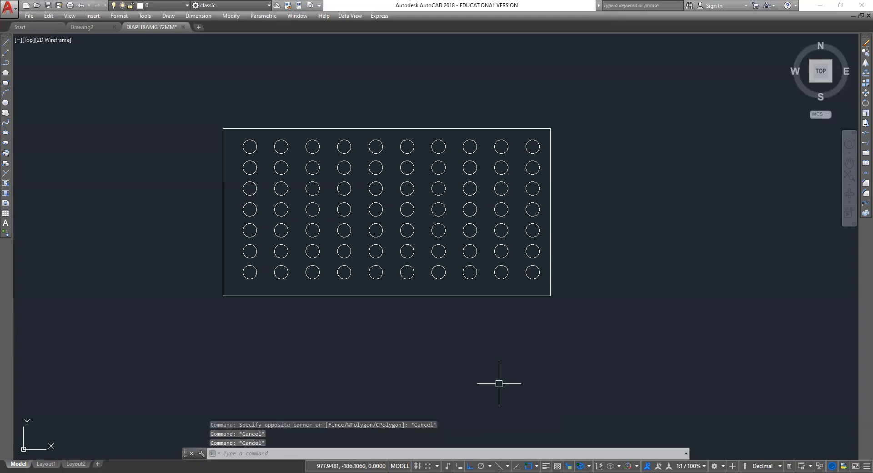
Step: Erase the whole circle array, undo the erasure, and clear the selection
click(443, 229)
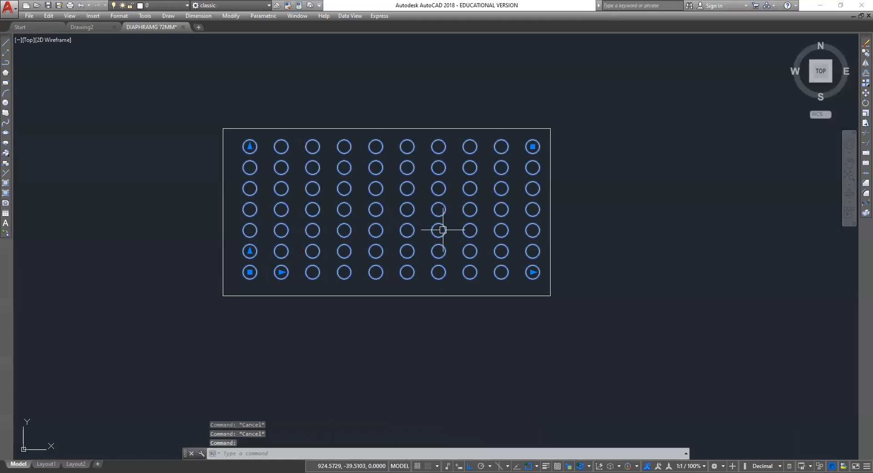
key(Delete)
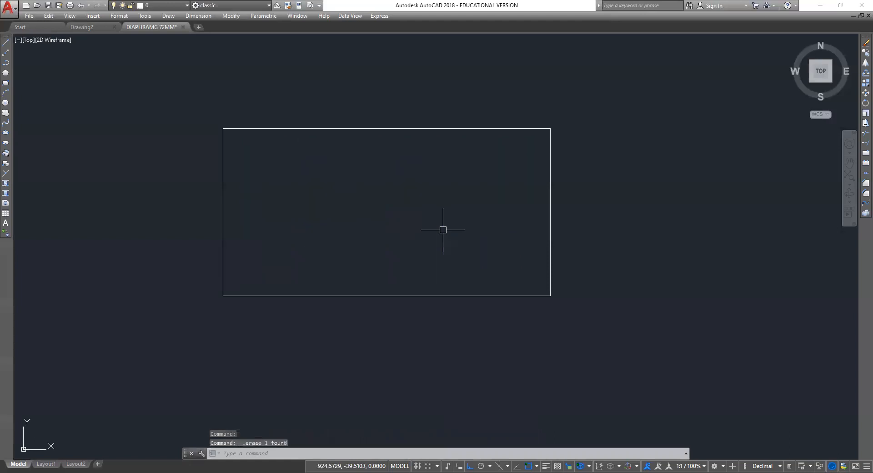
key(ctrl+z)
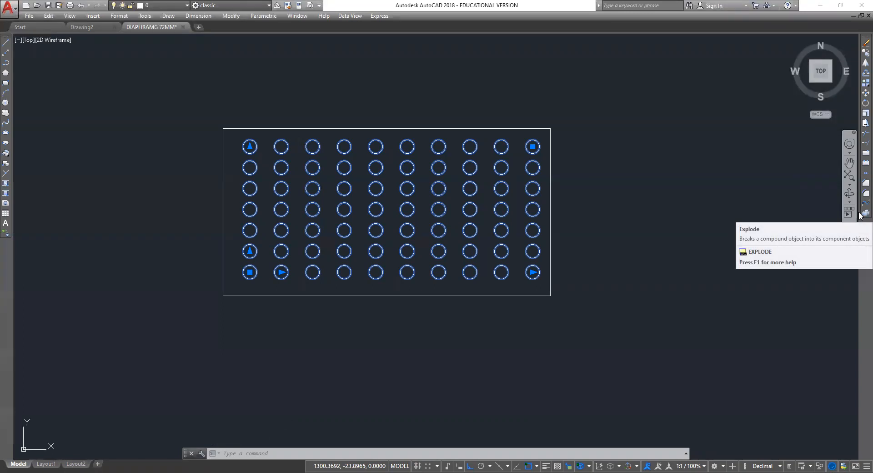
key(Escape)
key(Escape)
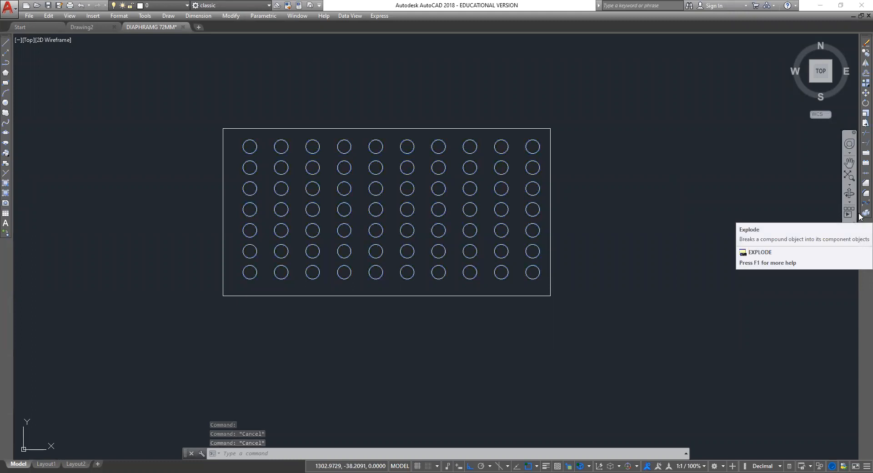
click(860, 213)
click(504, 204)
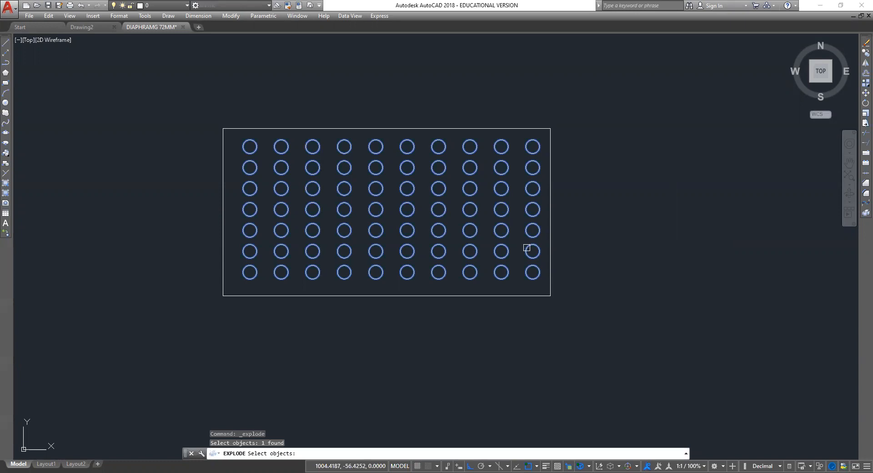
key(Escape)
key(Escape)
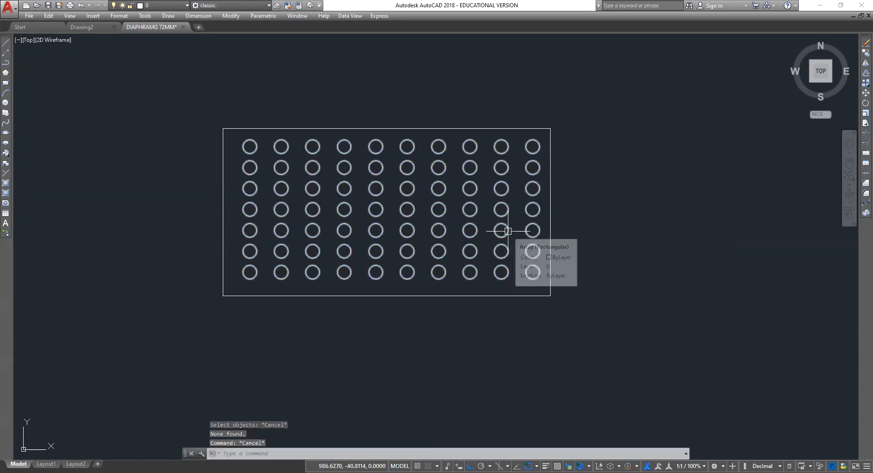
Step: Explode the rectangular array into individual circles
click(508, 231)
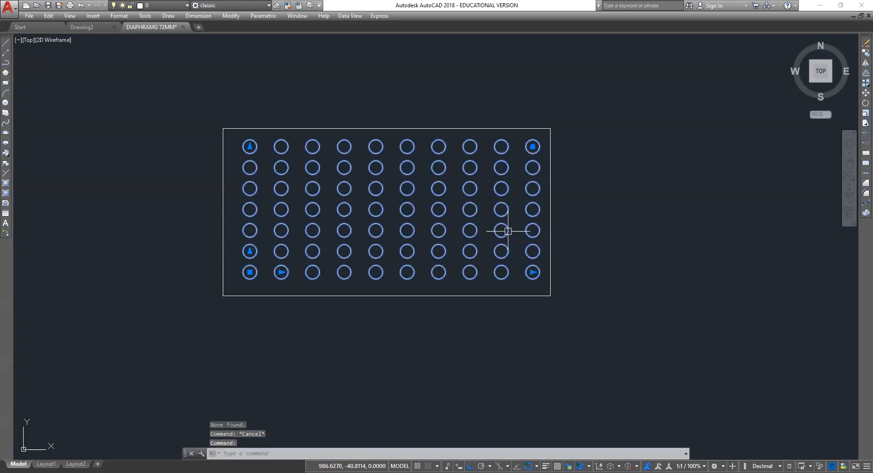
click(866, 212)
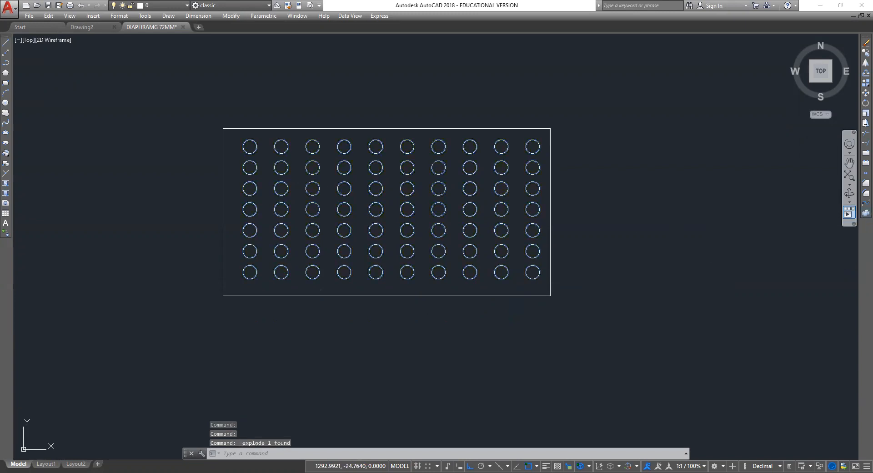
click(529, 256)
key(Escape)
key(Escape)
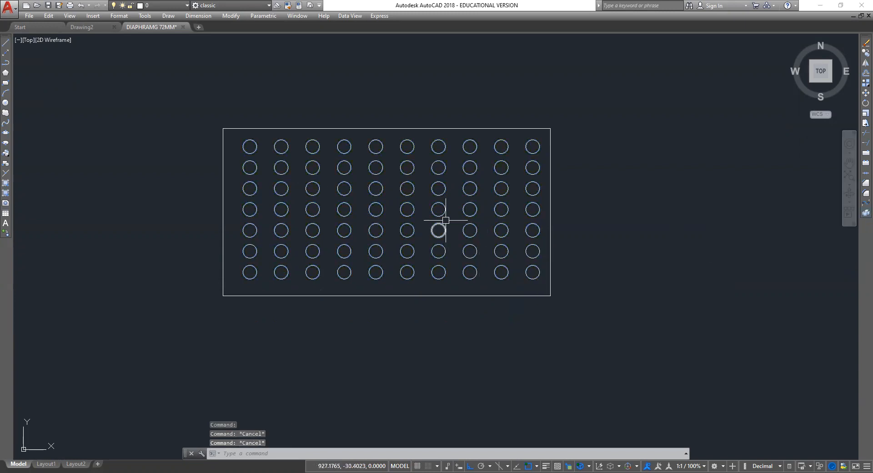
Step: Erase the circles in the fourth and fifth rows of the seventh column, followed by the rectangle and all remaining circles
click(440, 215)
key(Delete)
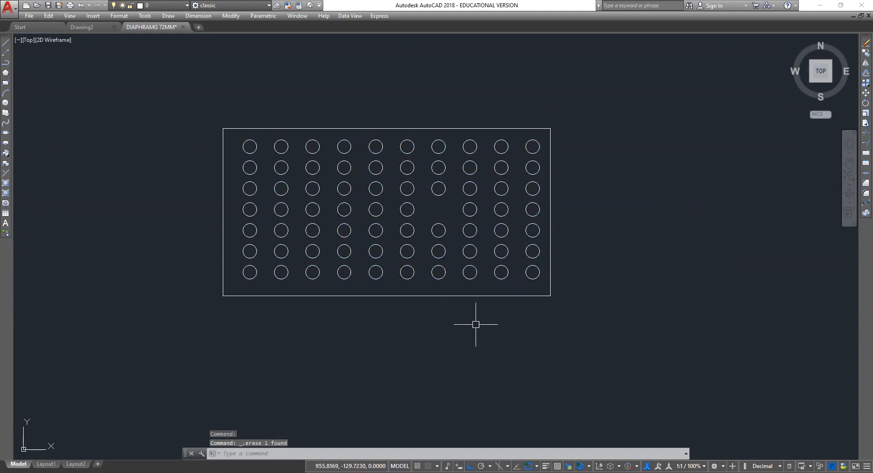
click(446, 229)
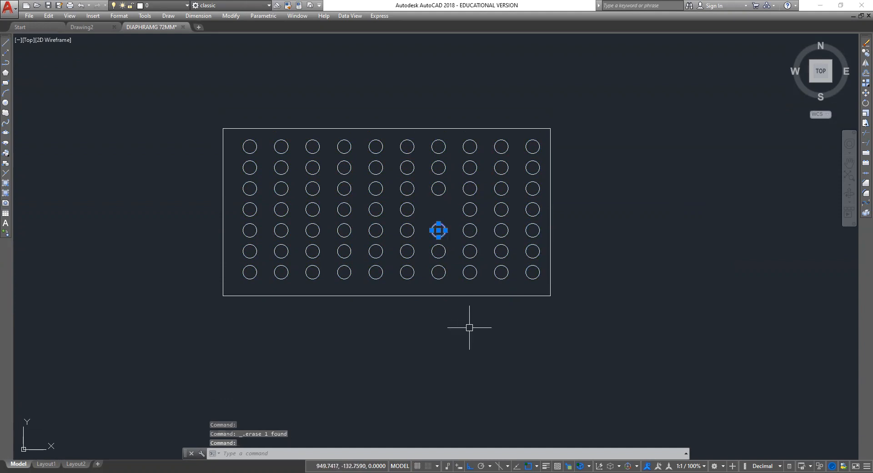
key(Delete)
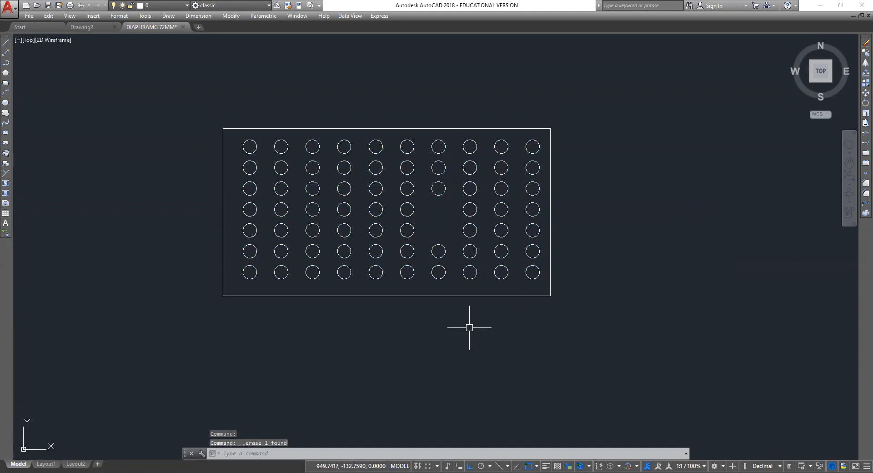
mouse_move(621, 116)
mouse_down()
mouse_move(567, 383)
mouse_move(117, 238)
mouse_move(78, 84)
mouse_up()
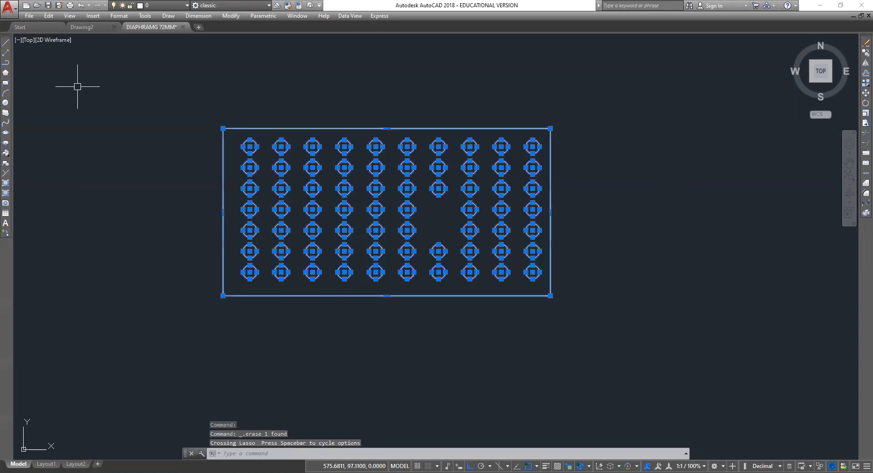
key(Delete)
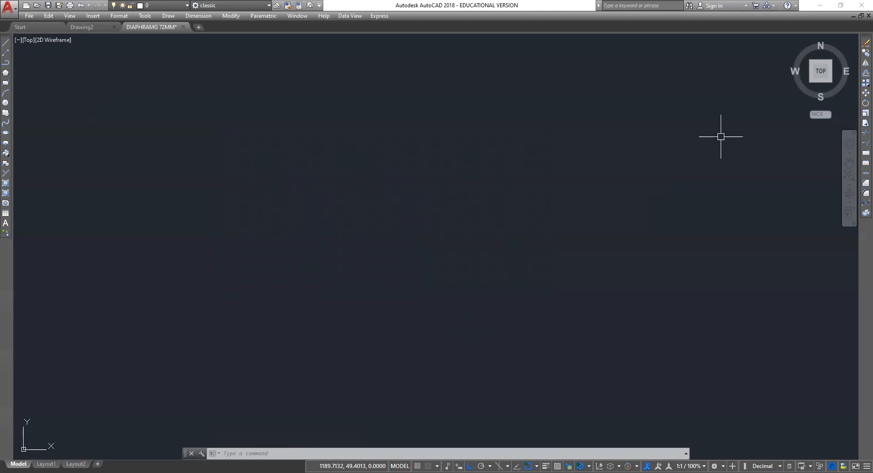
Step: Examine the modification settings of the Standard dimension style, including its Fit options, and close the Dimension Style Manager without changes
click(200, 17)
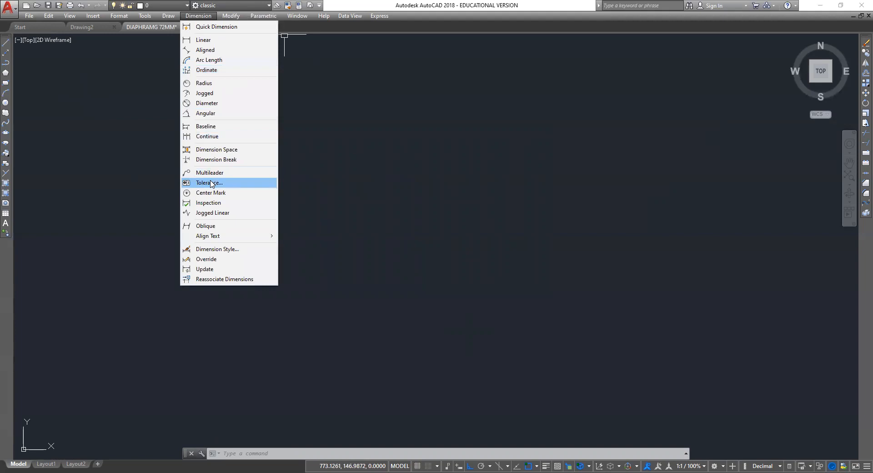
mouse_move(168, 16)
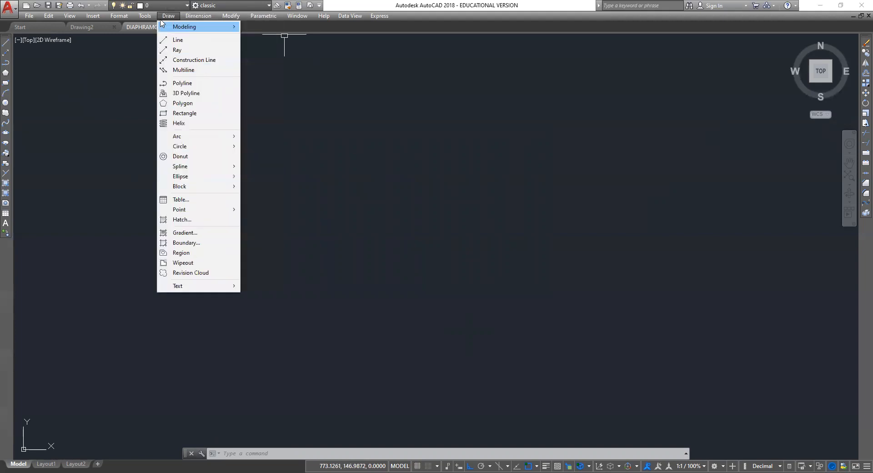
right_click(335, 133)
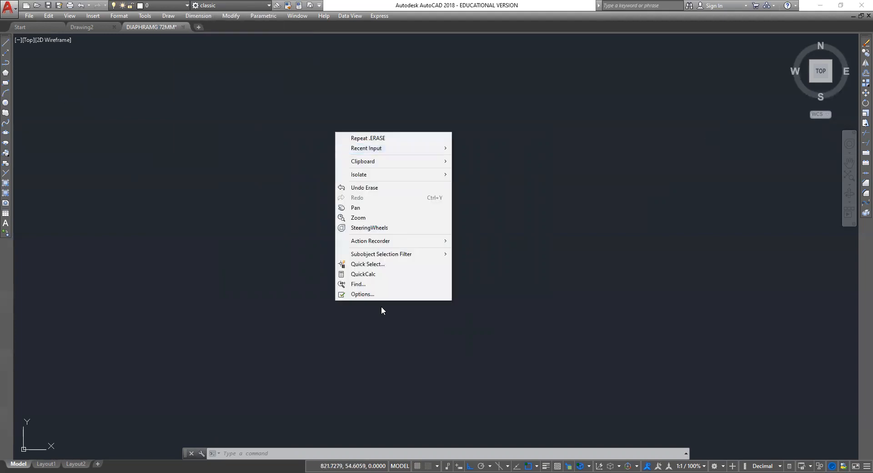
click(207, 18)
click(207, 18)
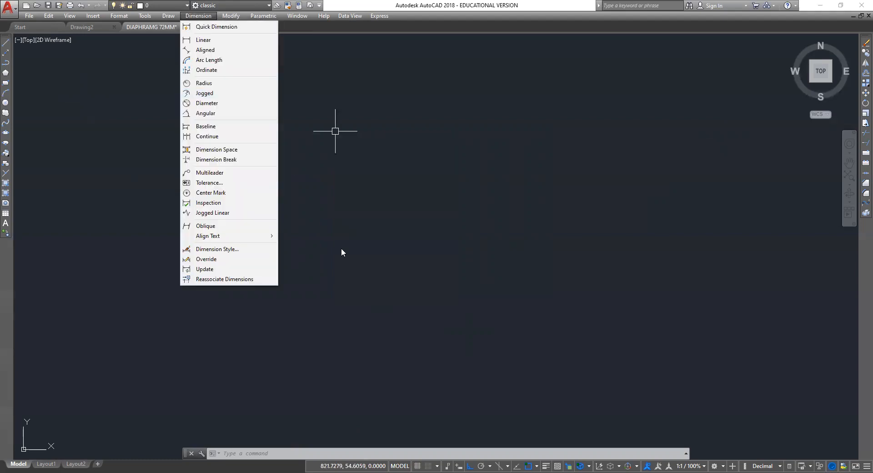
click(230, 249)
click(531, 221)
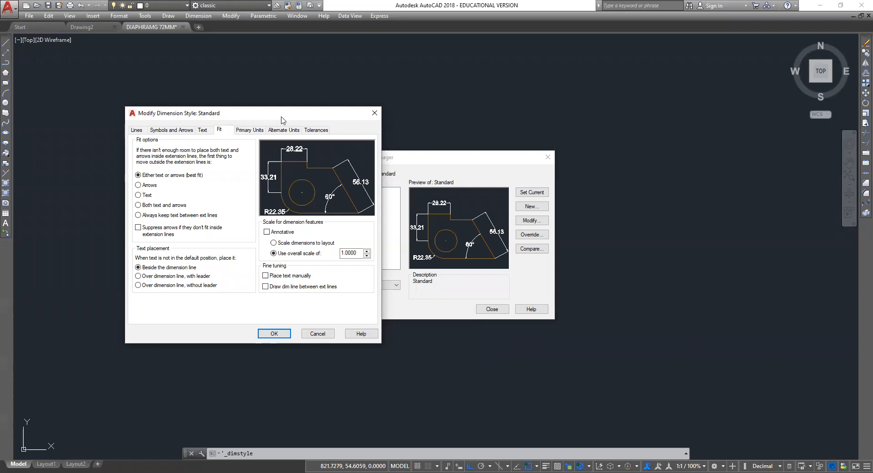
click(375, 113)
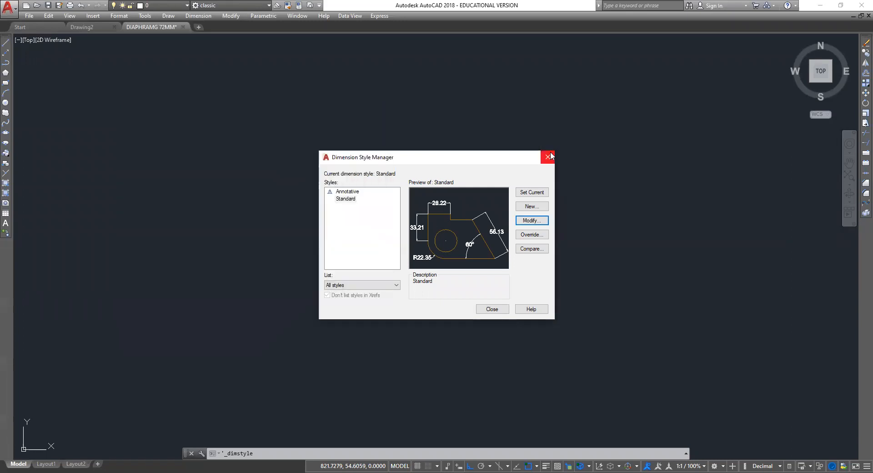
click(548, 157)
Step: Examine the Drafting settings in the program options and close them without changes
right_click(317, 141)
click(366, 303)
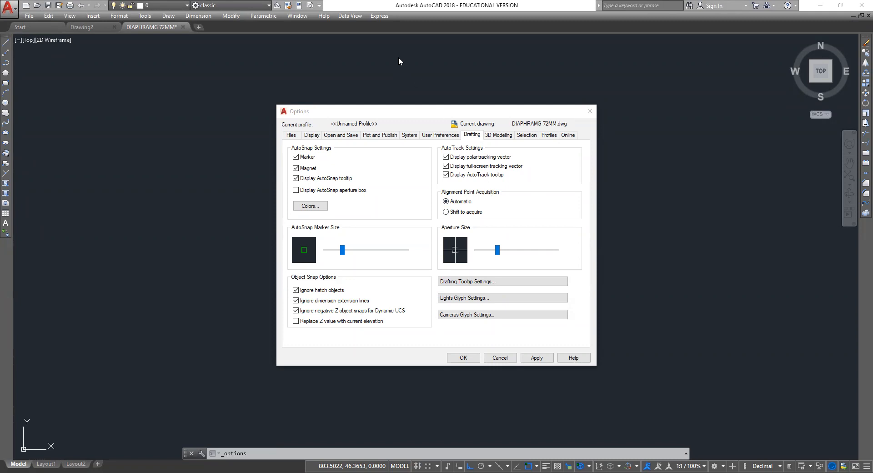
click(591, 112)
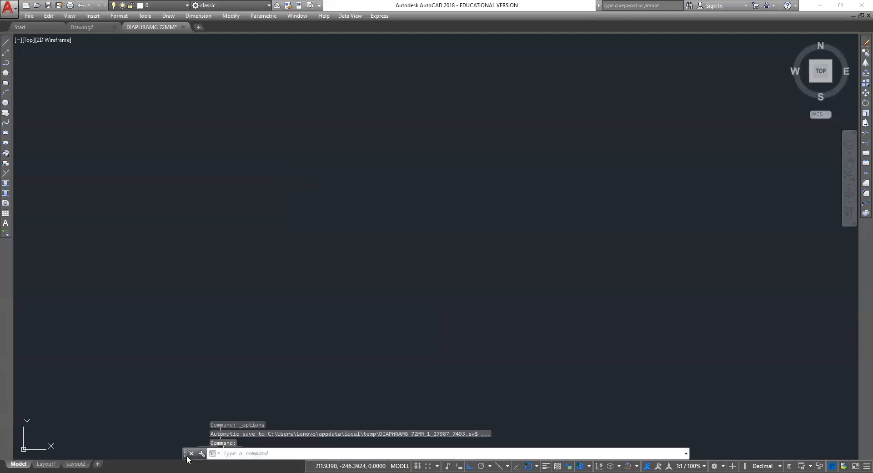
Step: Dock the floating command line beneath the drawing area
drag(185, 453, 185, 462)
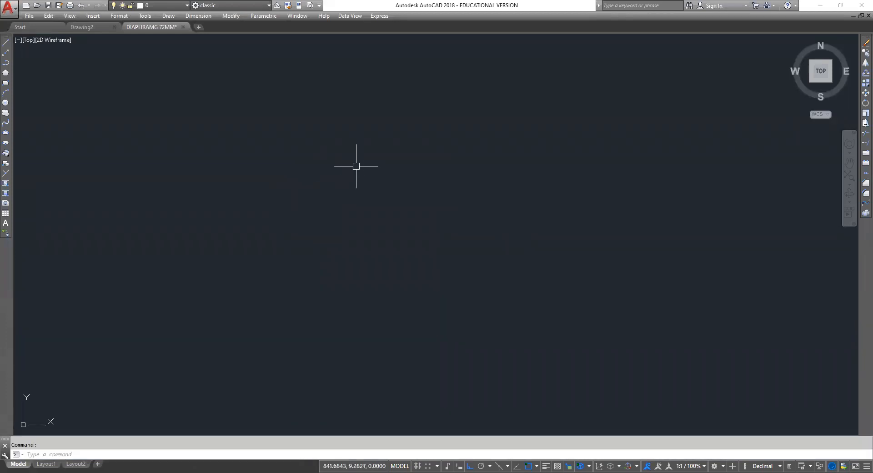